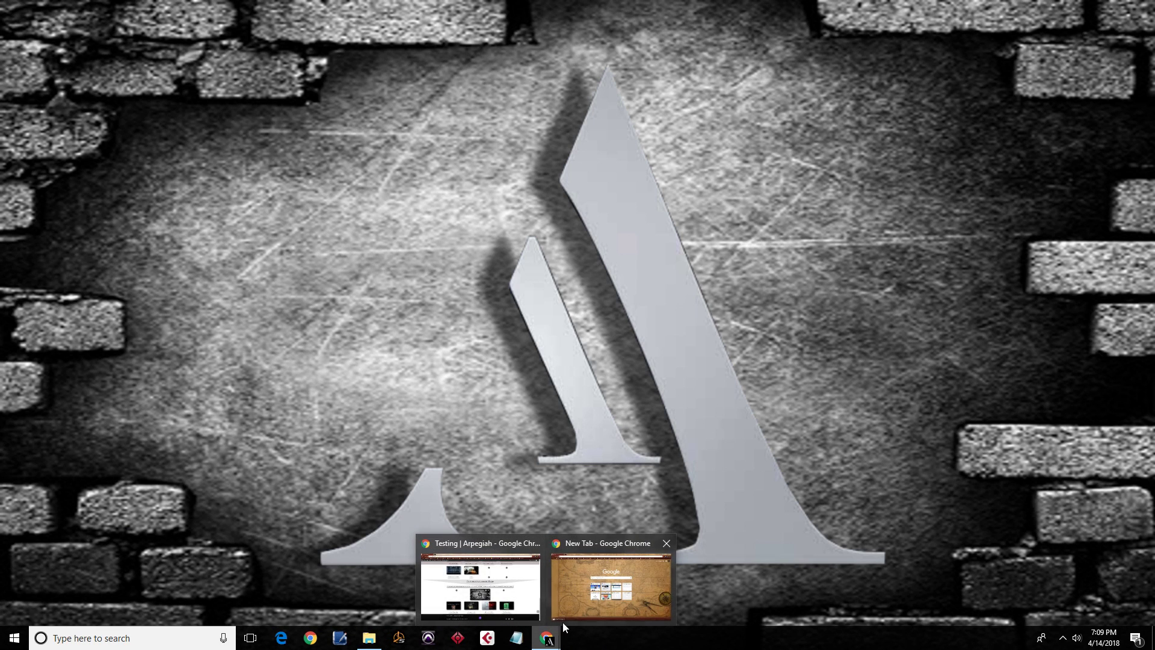
pyautogui.click(566, 613)
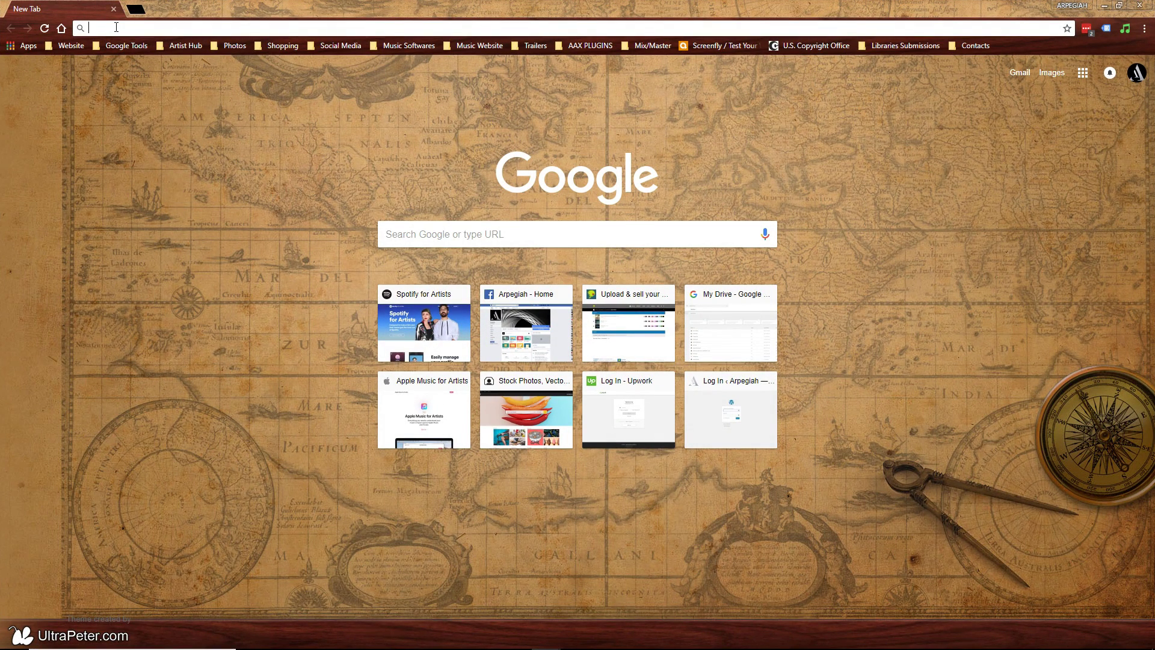
pyautogui.write('www.arp')
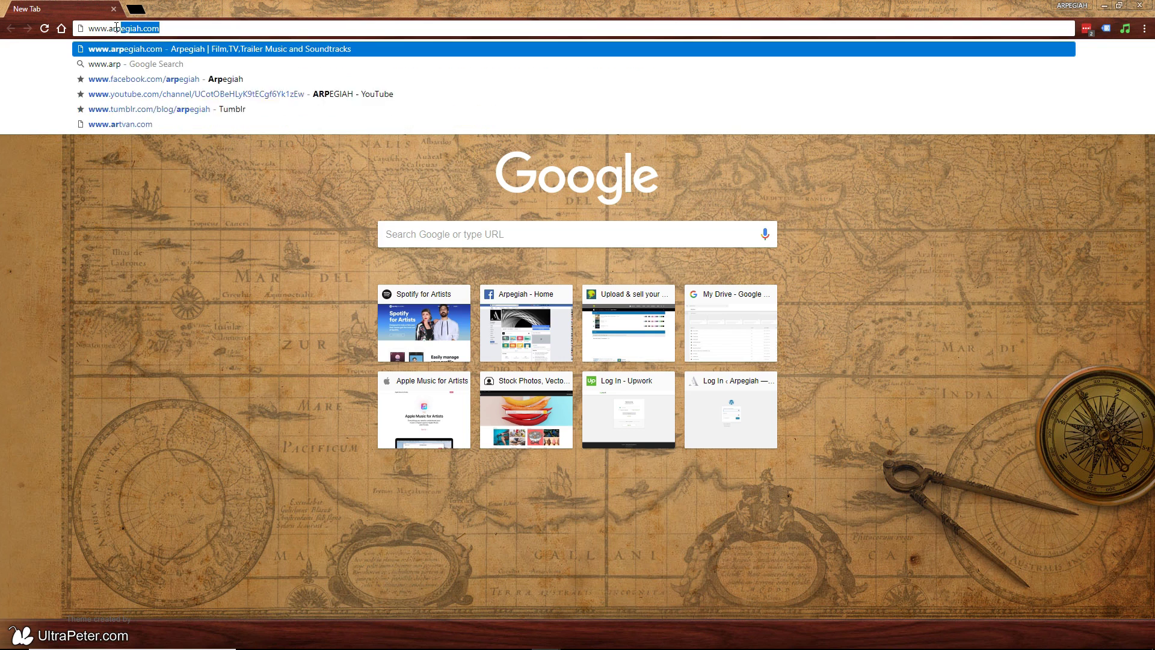
pyautogui.write('egiah.')
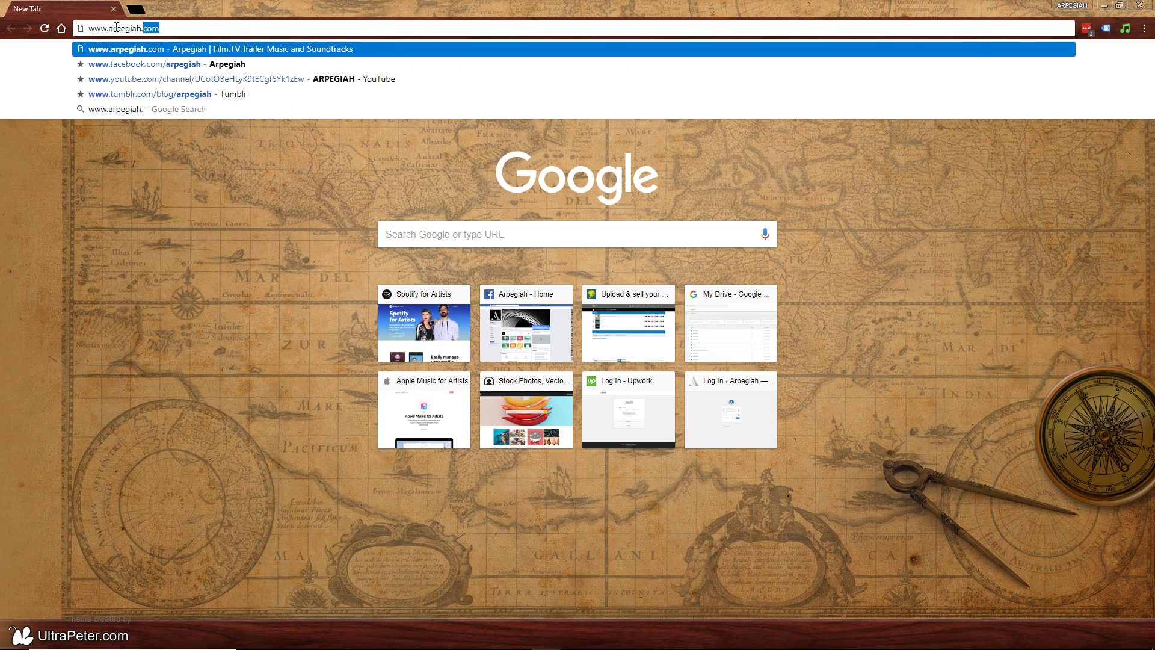
pyautogui.write('com')
pyautogui.press('Return')
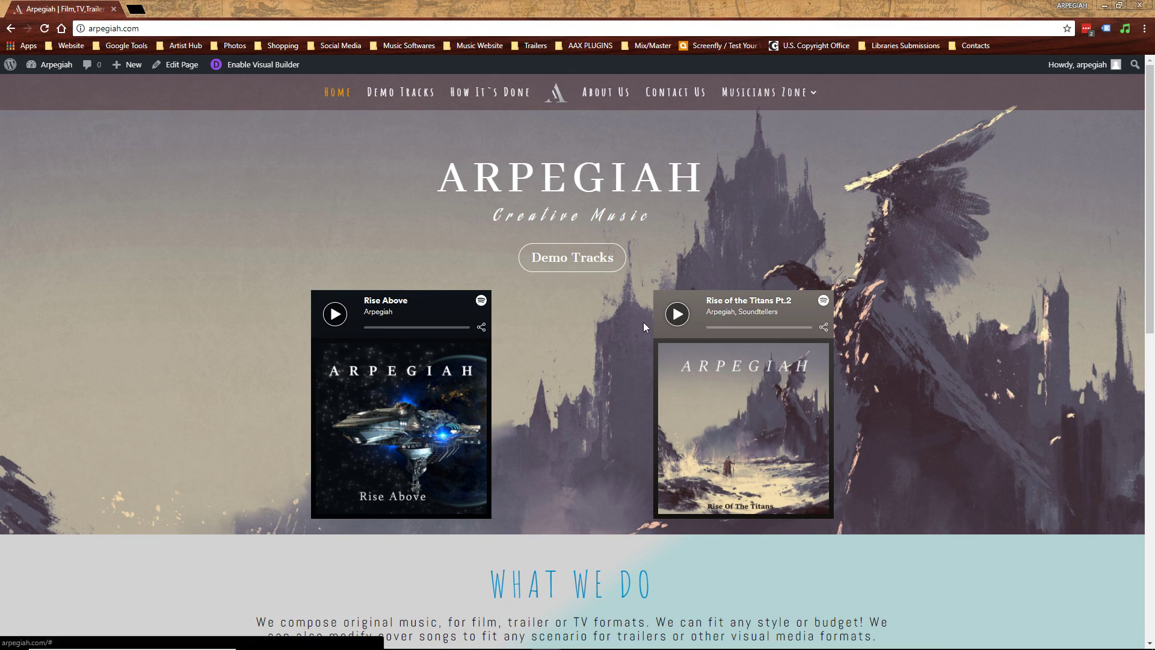
pyautogui.moveTo(774, 101)
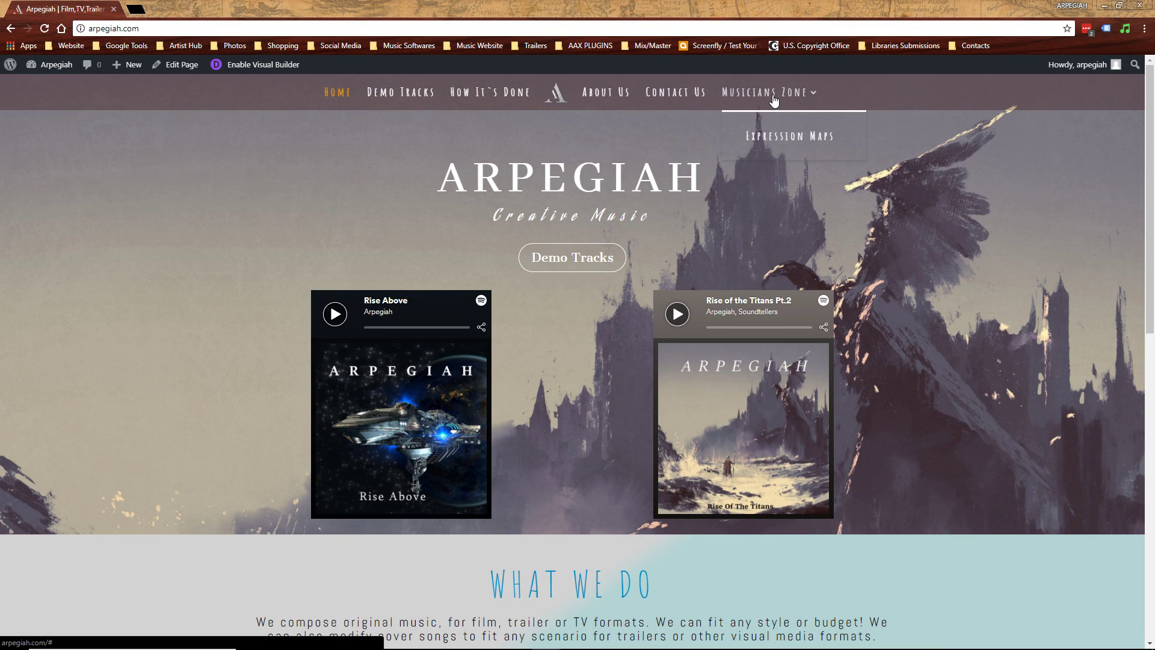
pyautogui.click(792, 140)
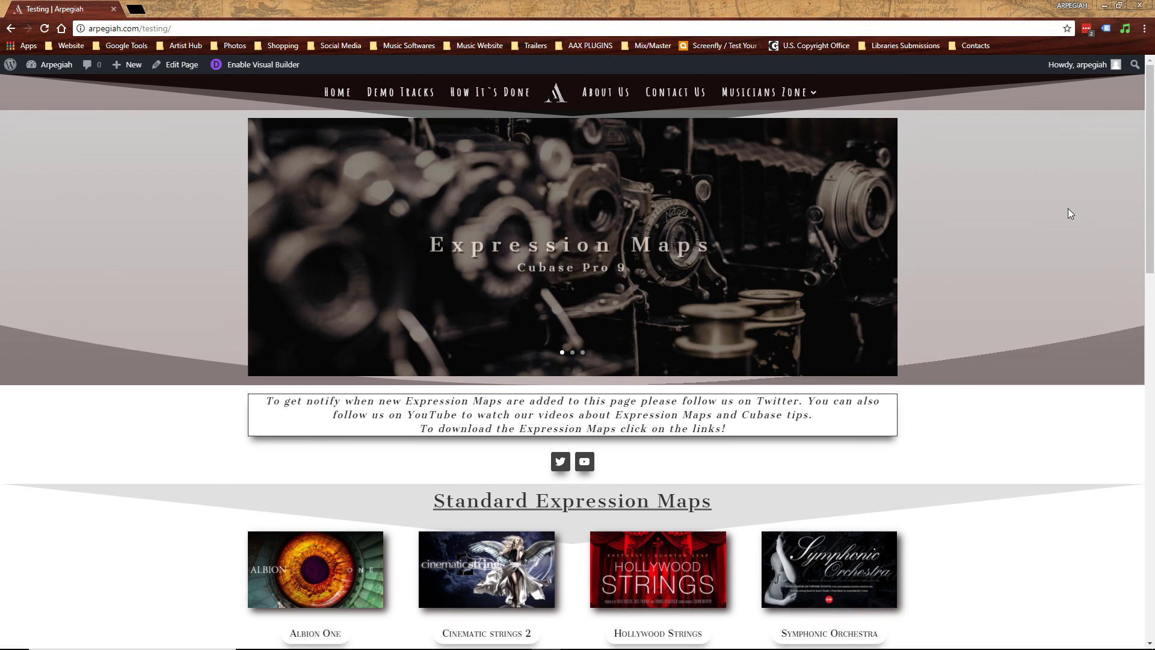
# Download the Hollywood Choir and Metropolis Ark 3 zips from the Custom Expression Maps section.
pyautogui.scroll(-4, 1054, 220)
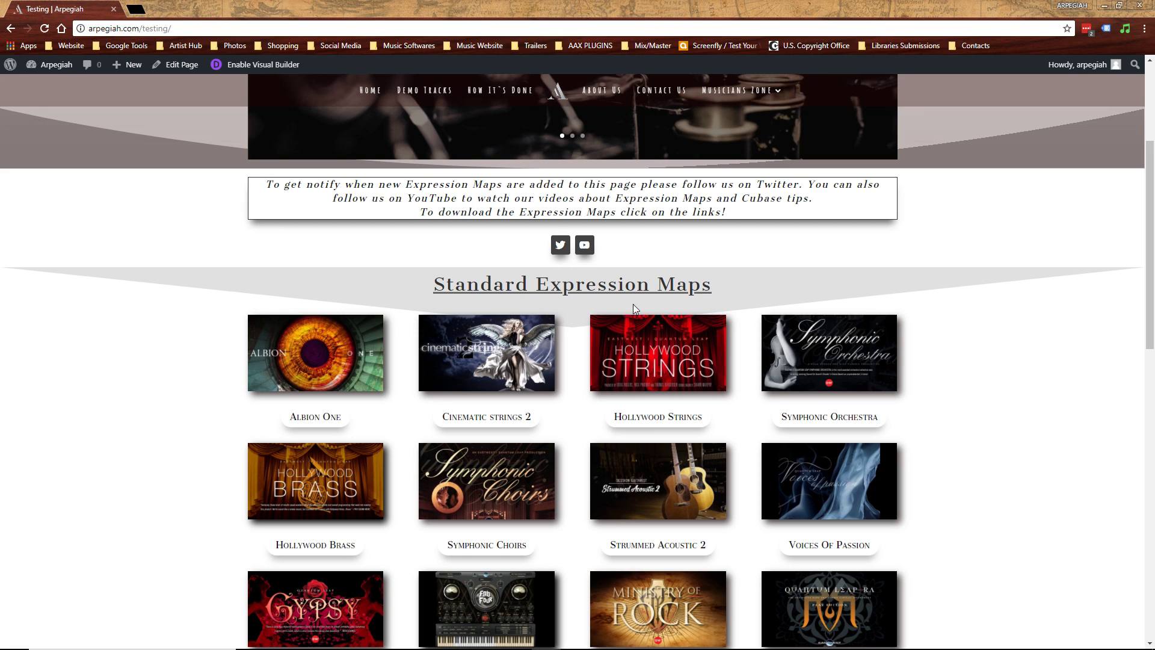
pyautogui.scroll(-5, 1008, 391)
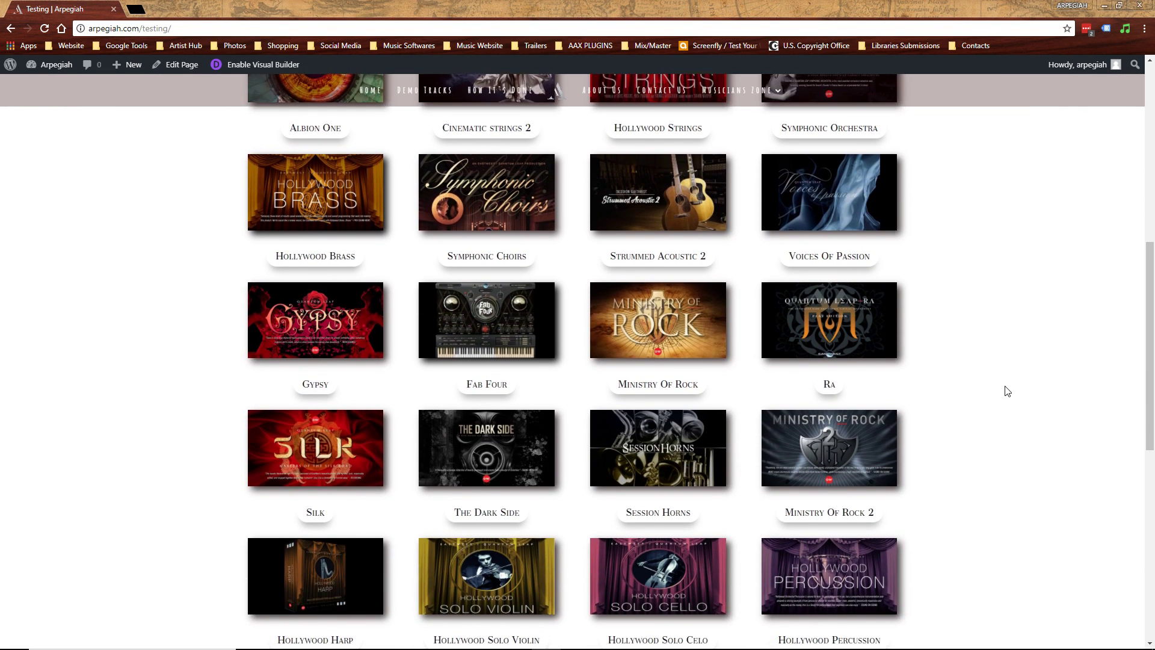
pyautogui.scroll(-9, 1007, 391)
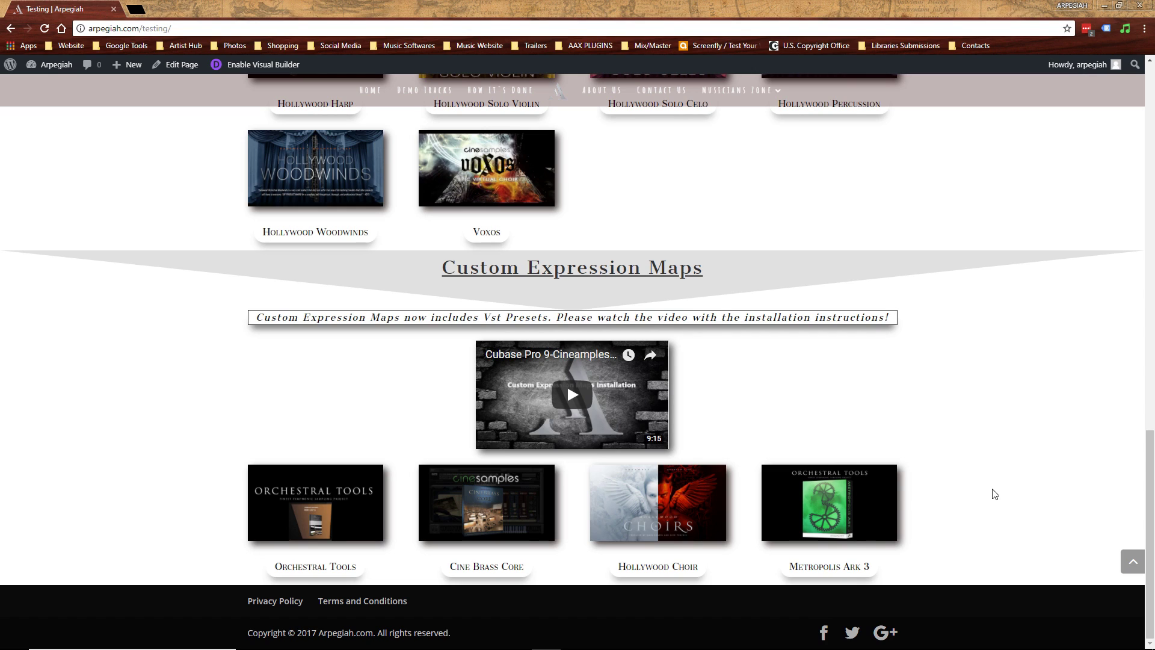
pyautogui.click(650, 570)
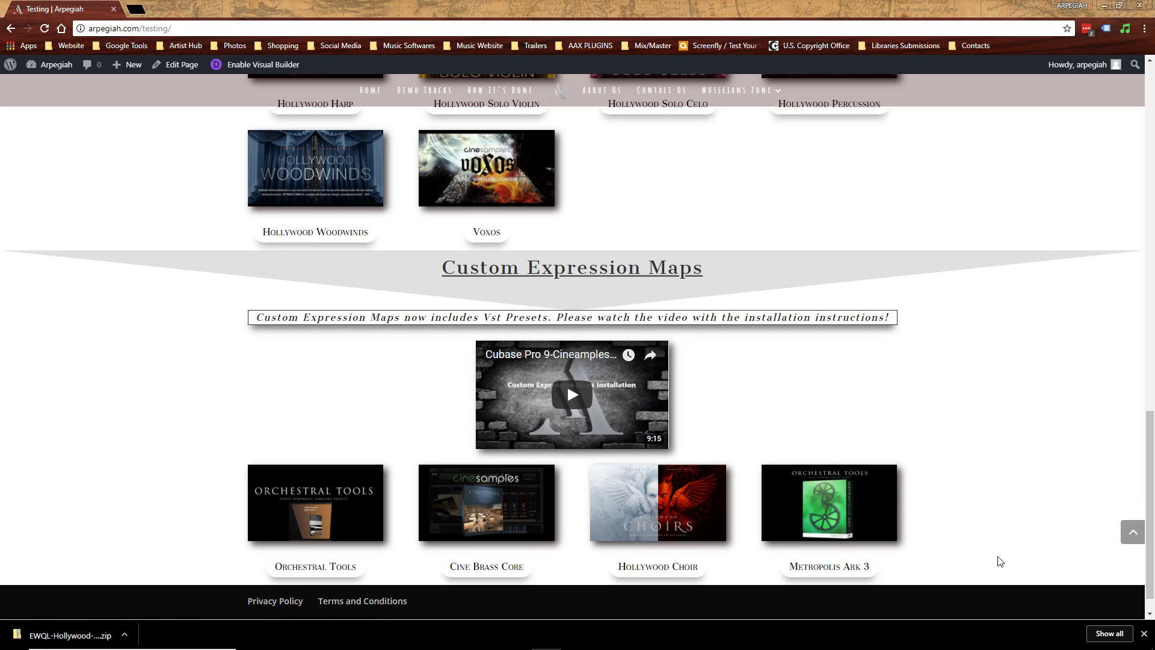
pyautogui.click(826, 573)
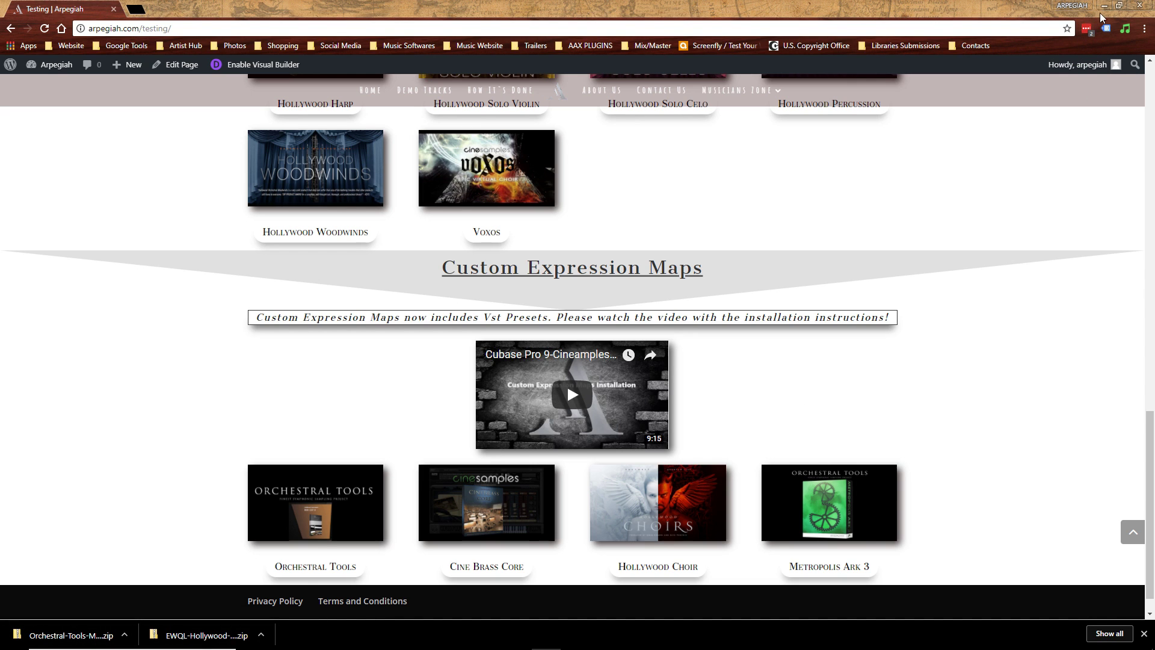
pyautogui.click(1119, 6)
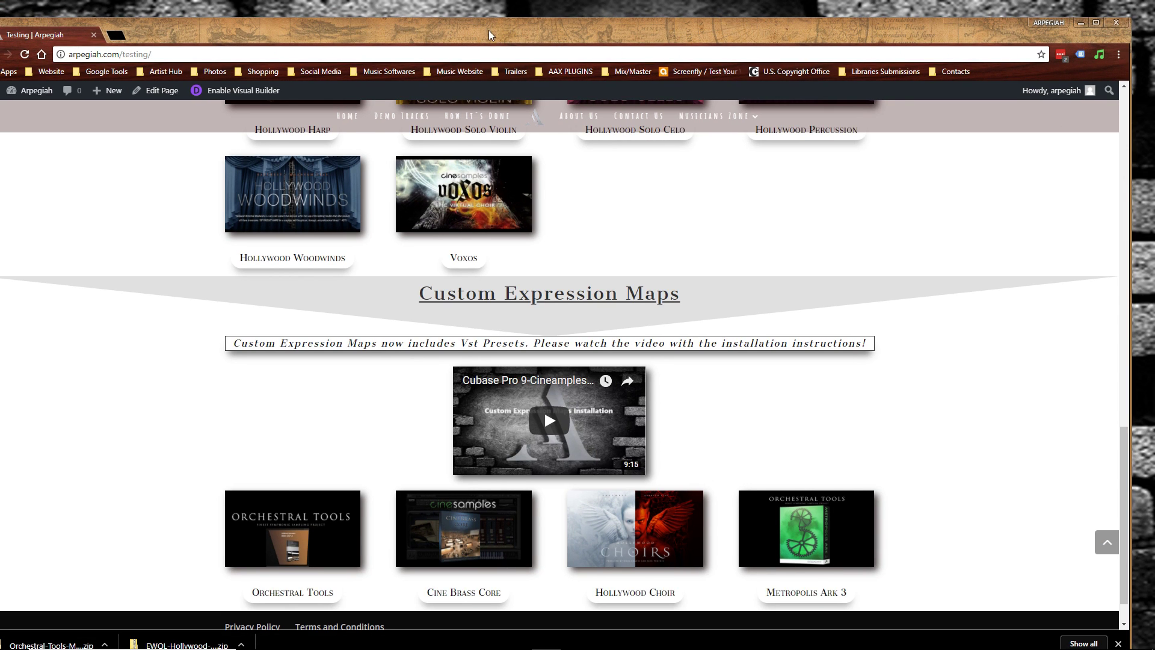
# Drag both downloaded zips to the desktop and extract them with 7-Zip > Extract Here.
pyautogui.moveTo(536, 7); pyautogui.dragTo(740, 86)
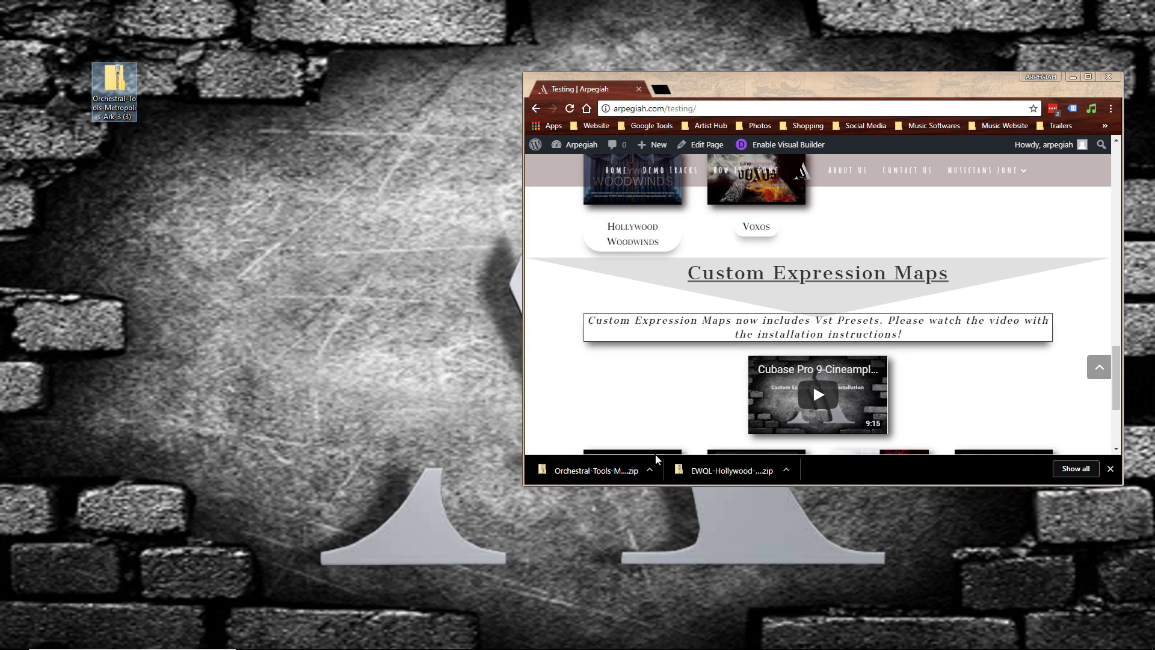
pyautogui.moveTo(692, 470); pyautogui.dragTo(163, 65)
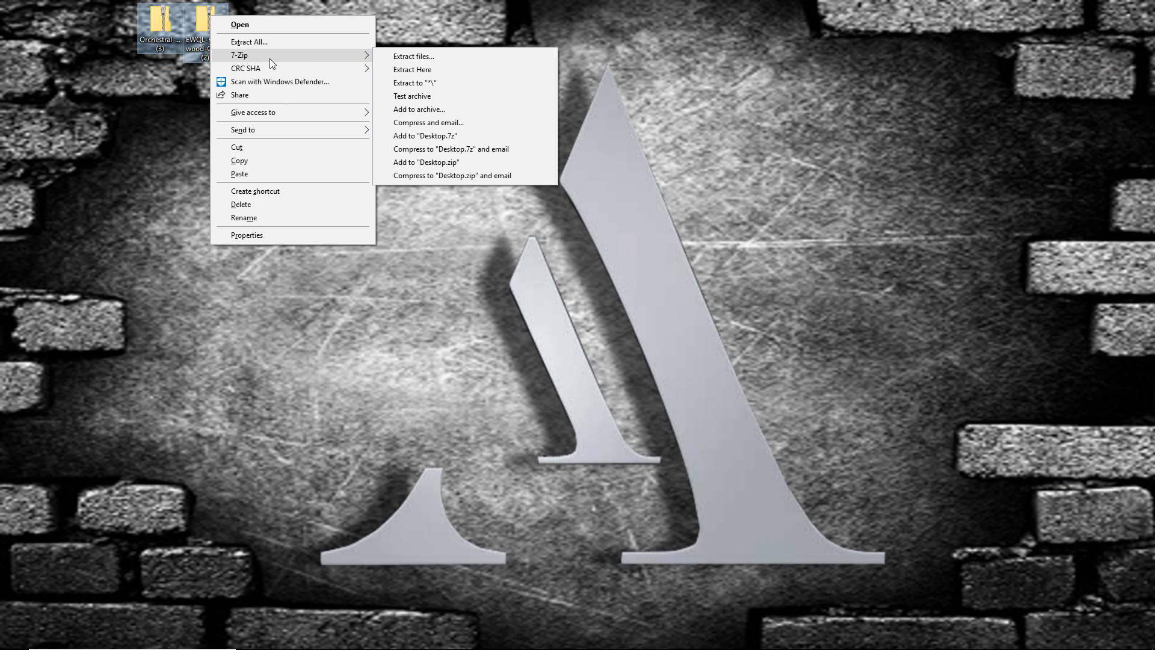
pyautogui.click(425, 70)
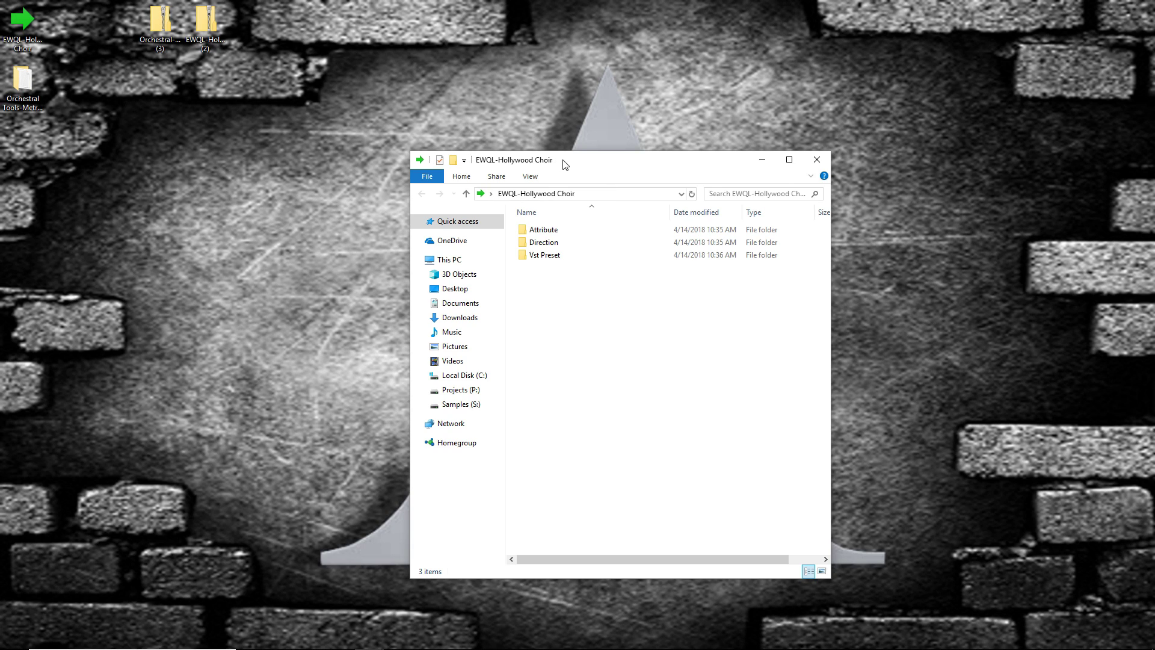
# Look inside the Hollywood Choir Attribute and Direction folders.
pyautogui.moveTo(569, 161); pyautogui.dragTo(403, 145)
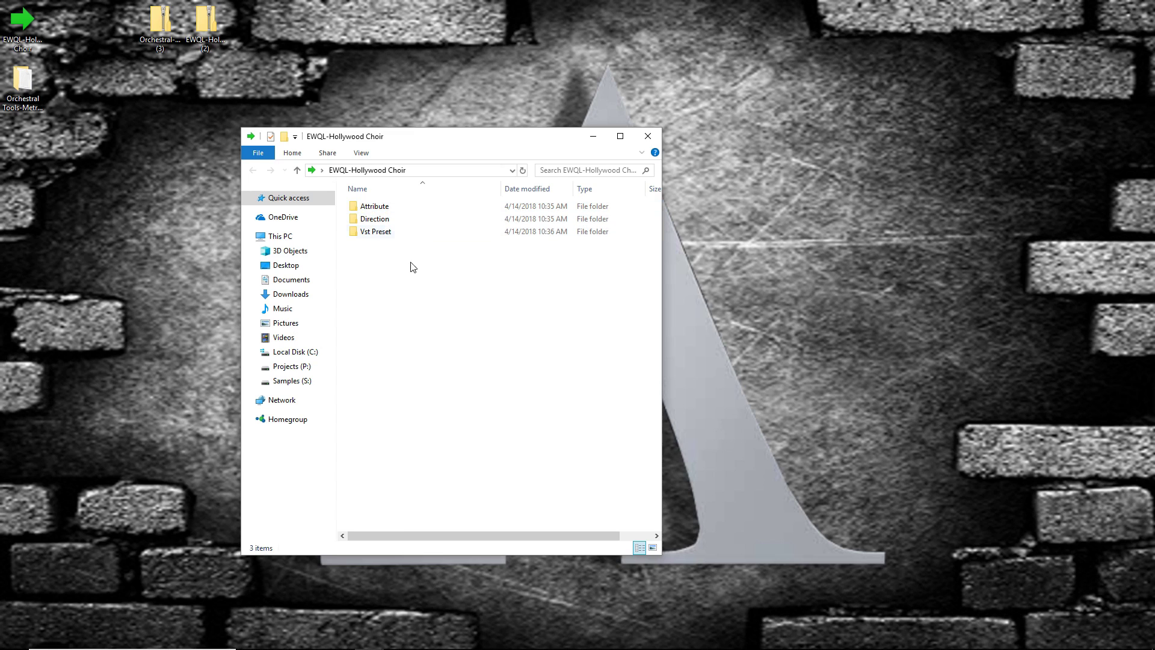
pyautogui.doubleClick(394, 211)
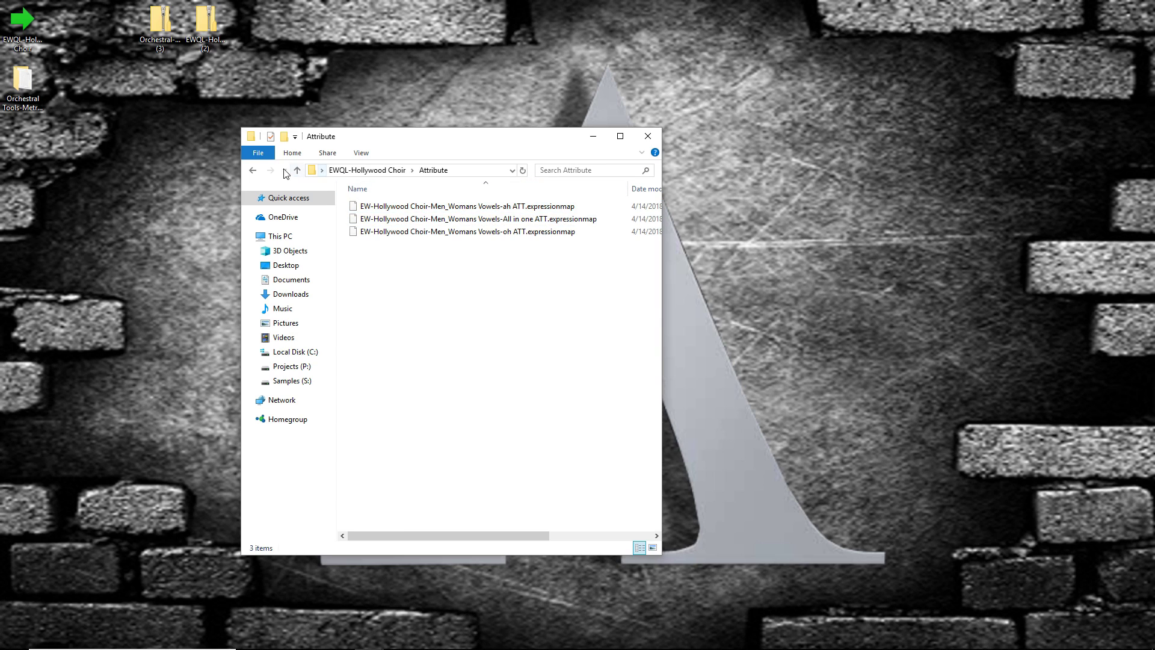
pyautogui.click(253, 170)
pyautogui.doubleClick(368, 219)
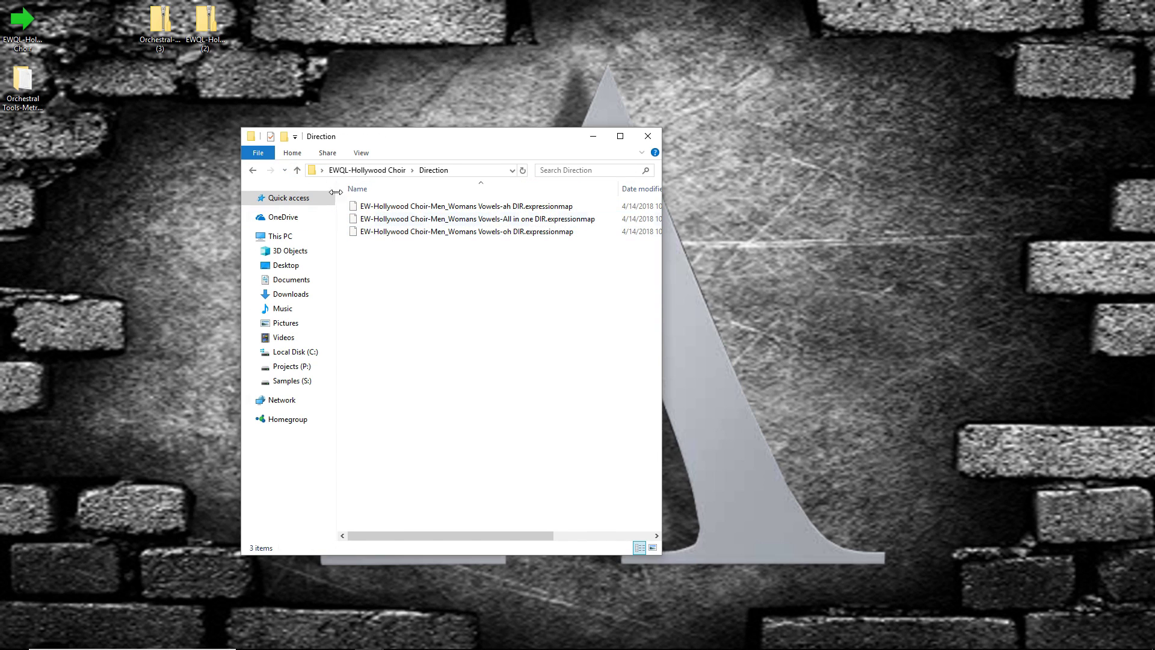
pyautogui.hotkey('alt', 'Left')
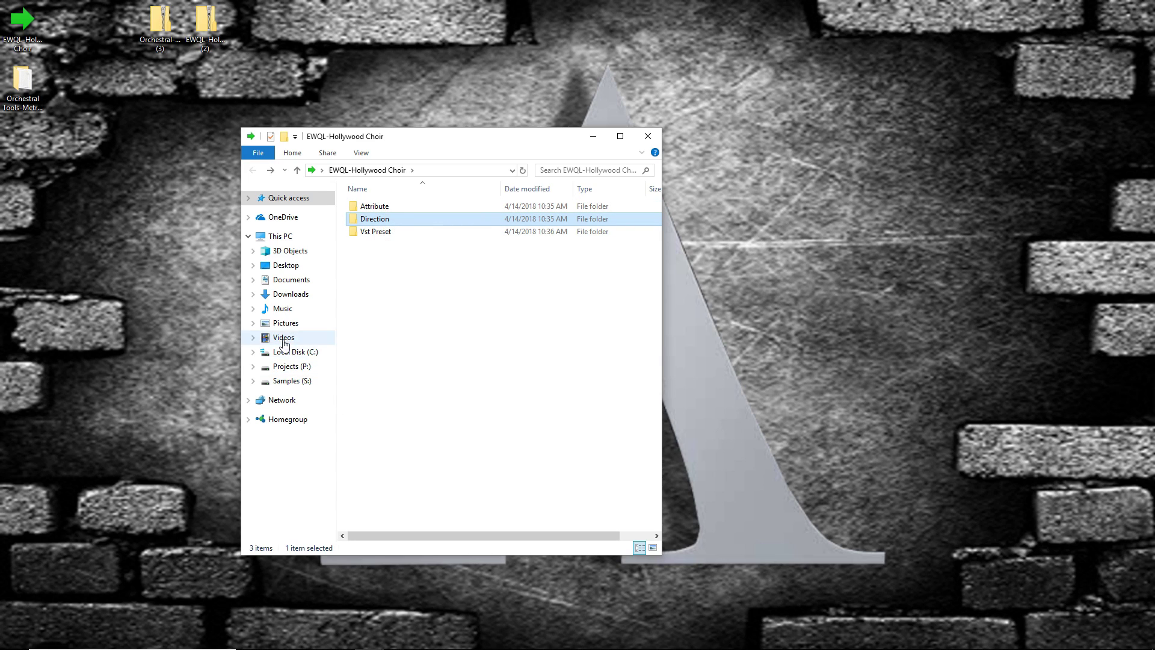
# Browse the 1. FINAL EXP. MAPS folder under Projects (P:) > Cubase Expression Map.
pyautogui.click(288, 369)
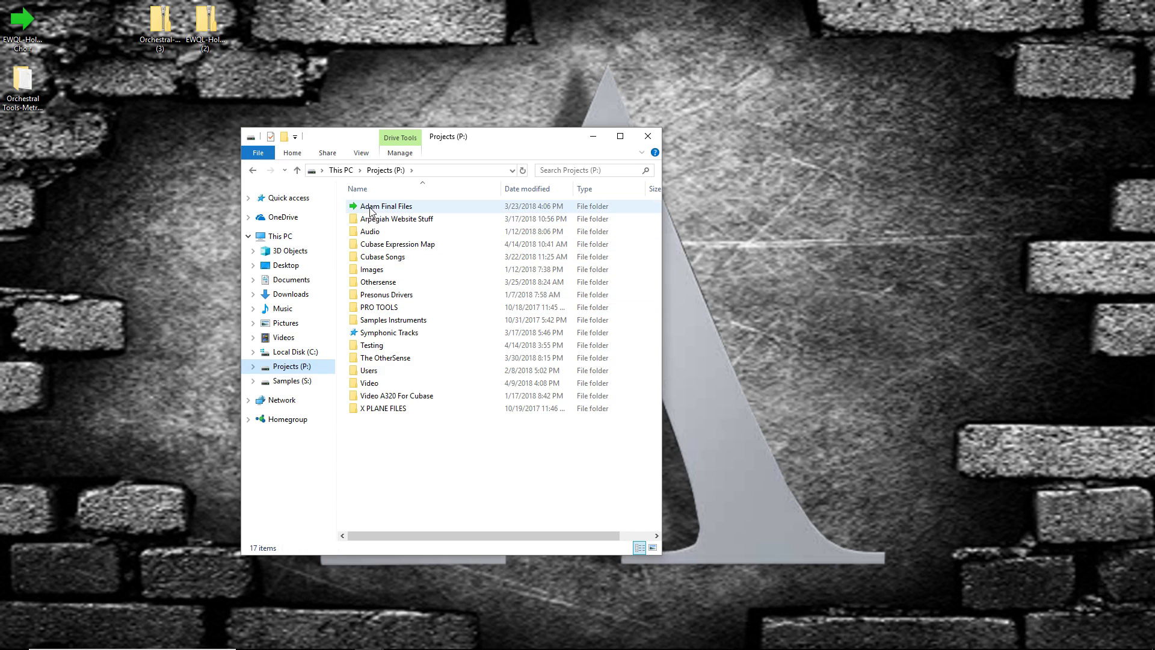
pyautogui.doubleClick(387, 243)
pyautogui.doubleClick(385, 211)
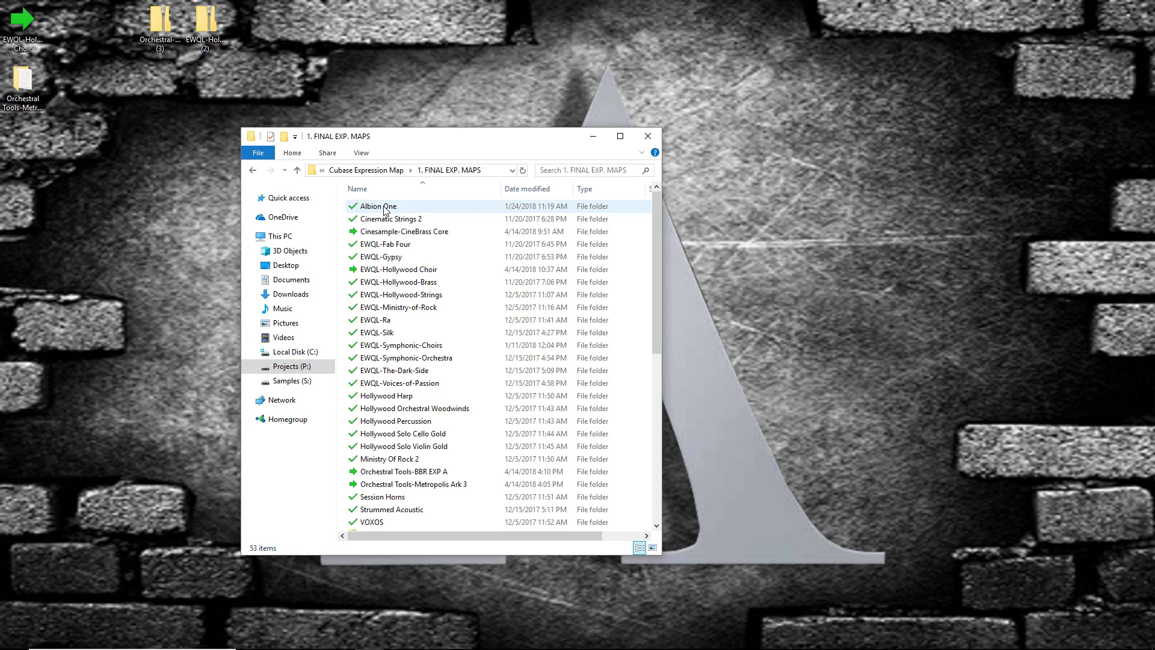
pyautogui.scroll(-6, 410, 342)
pyautogui.scroll(-3, 410, 361)
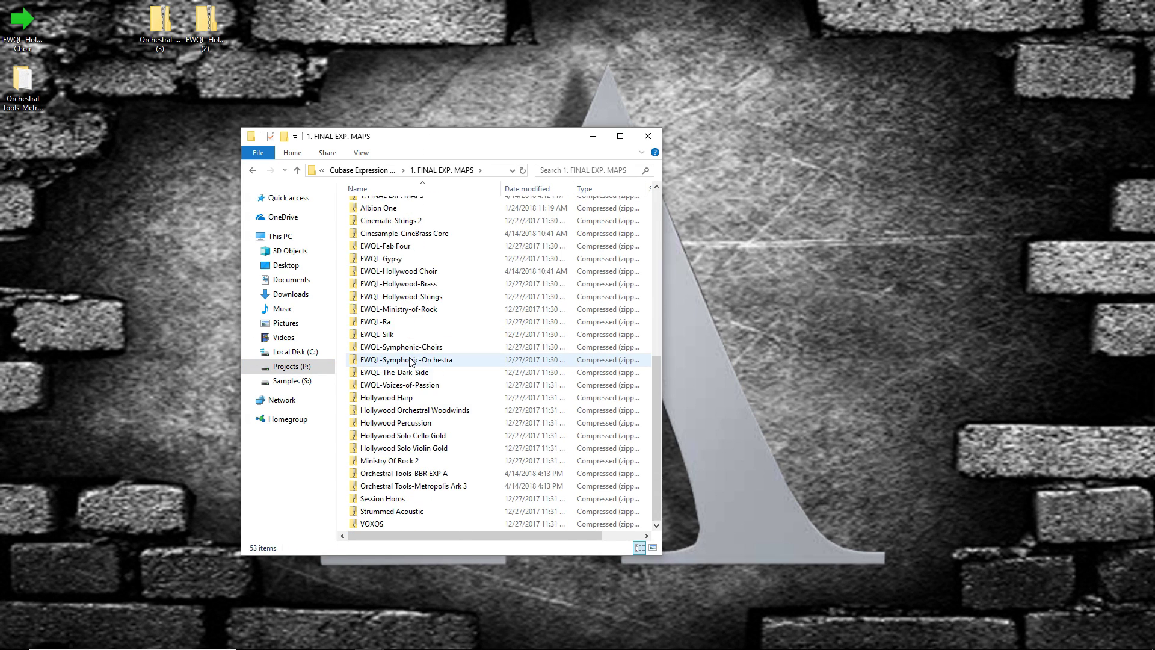
pyautogui.scroll(9, 415, 361)
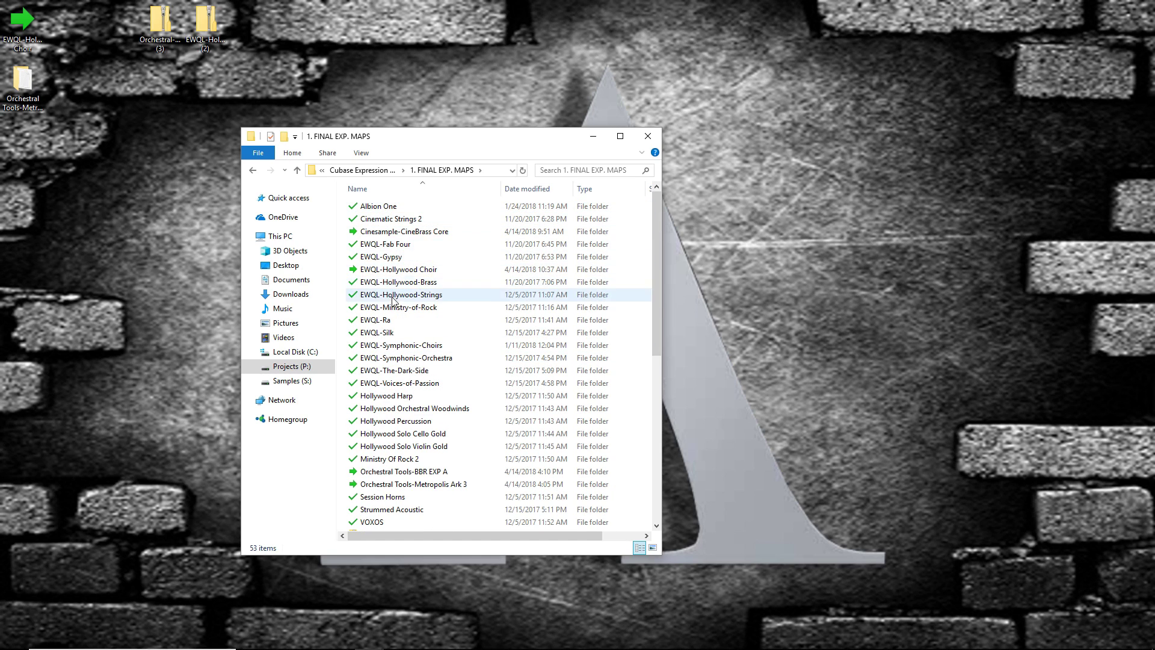
pyautogui.scroll(-4, 391, 360)
pyautogui.scroll(4, 391, 367)
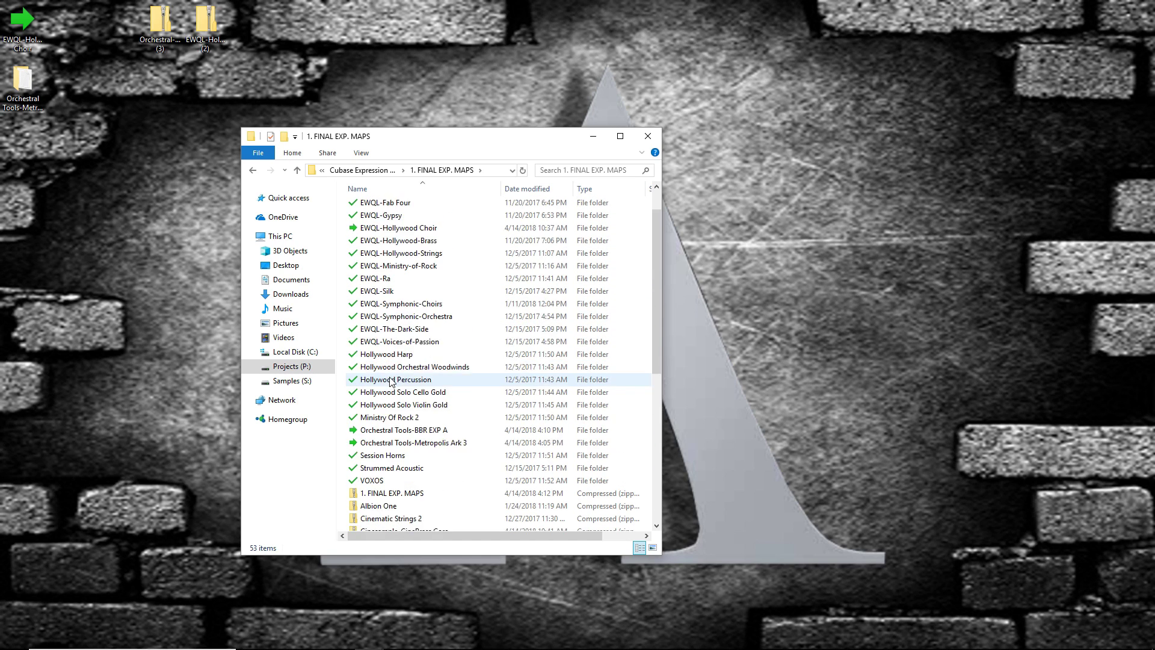
pyautogui.click(253, 171)
pyautogui.click(253, 171)
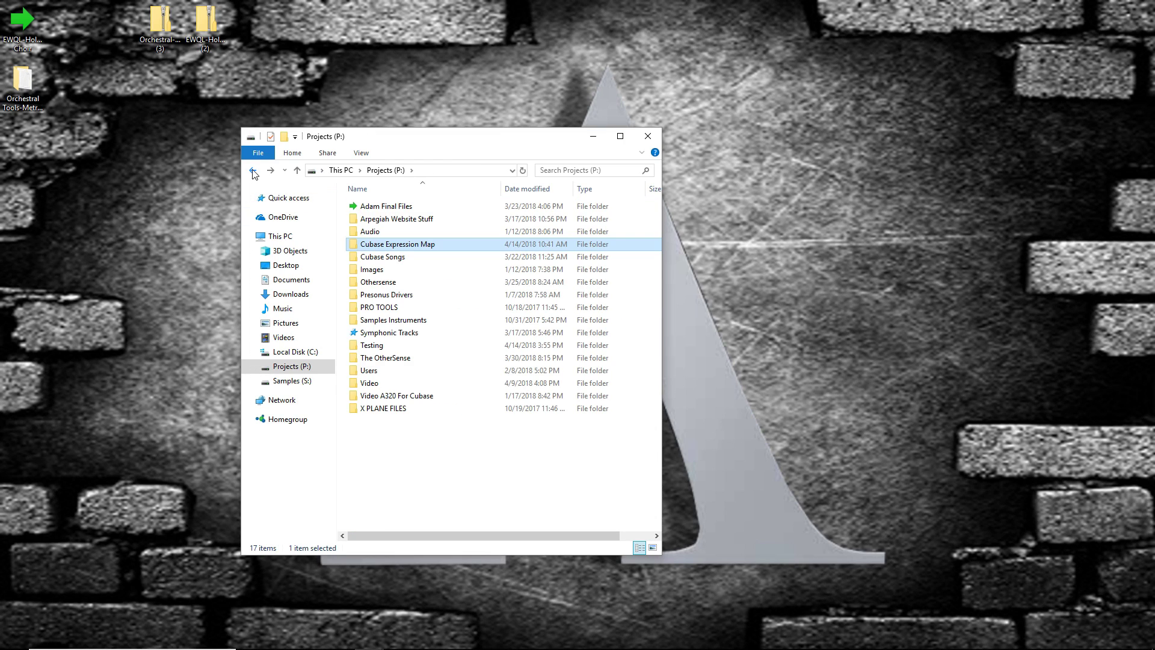
# Open the Hollywood Choir Vst Preset folder and place its window on the left.
pyautogui.click(648, 136)
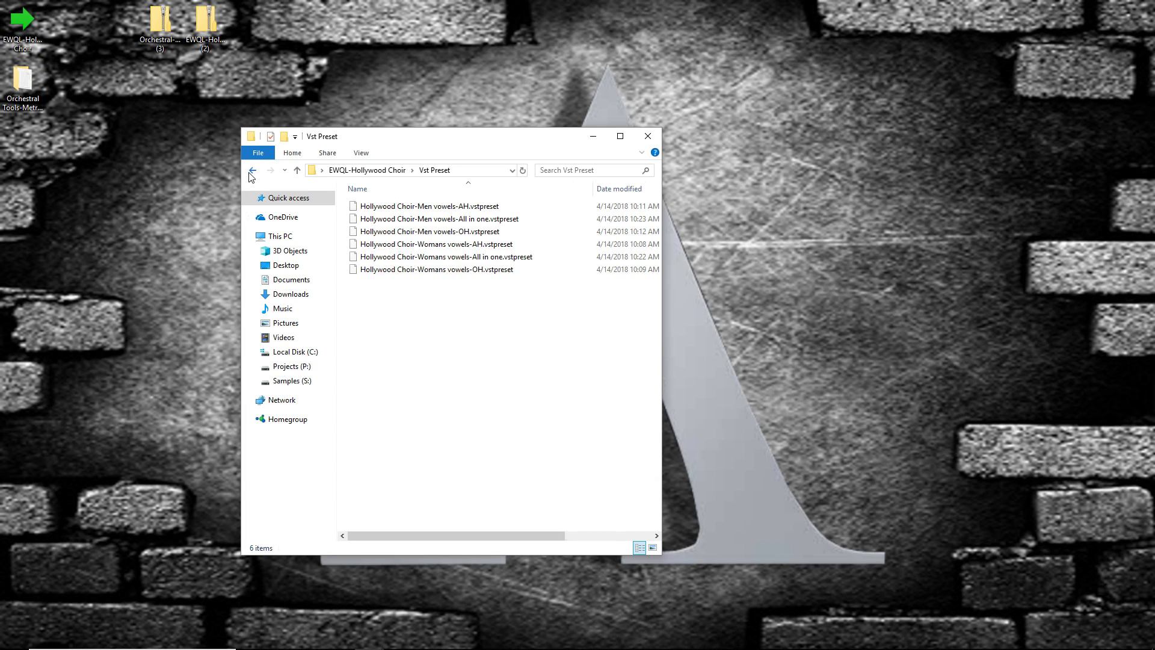
pyautogui.click(253, 171)
pyautogui.doubleClick(380, 234)
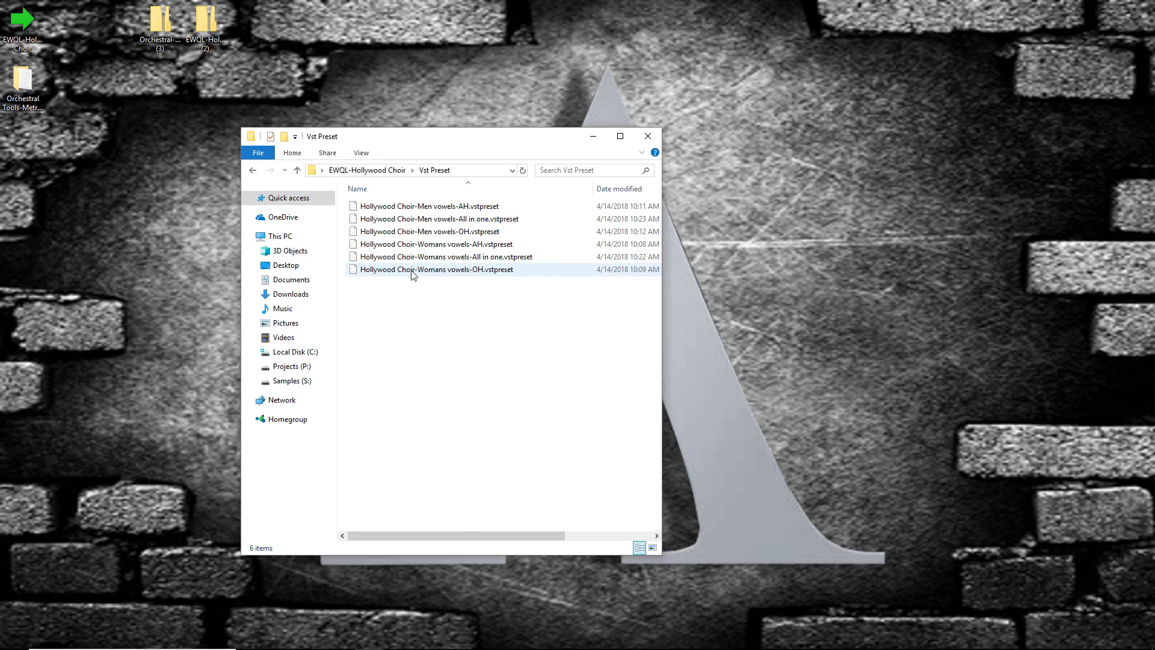
pyautogui.moveTo(481, 143); pyautogui.dragTo(282, 148)
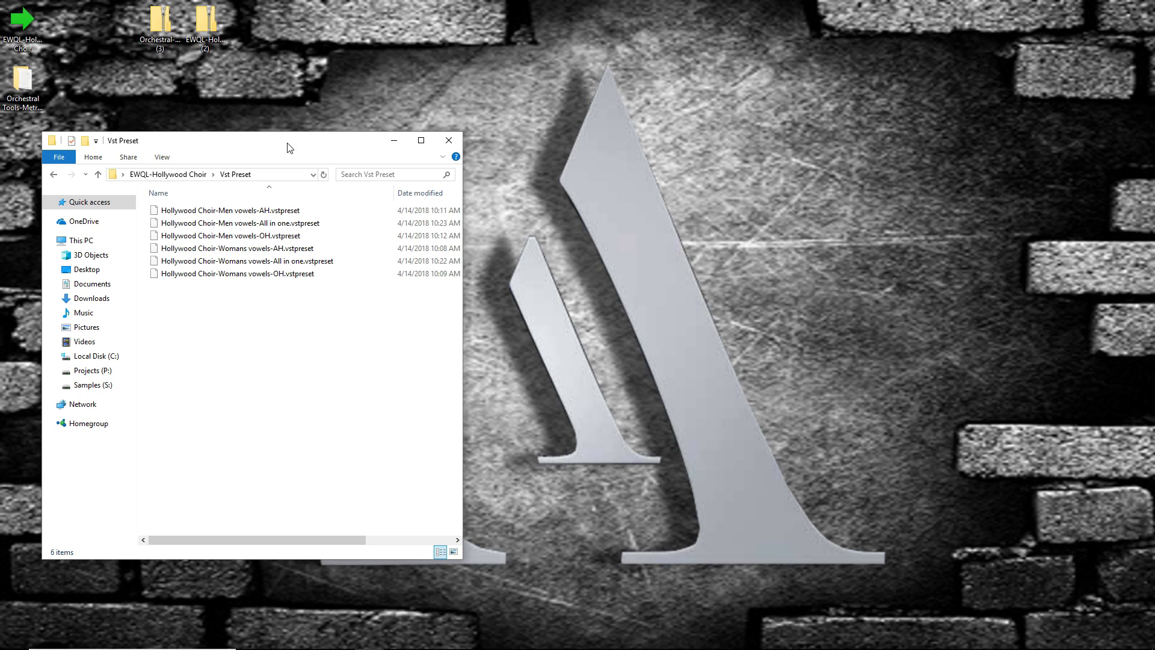
# Open a second File Explorer window from the taskbar and place it on the right.
pyautogui.rightClick(369, 638)
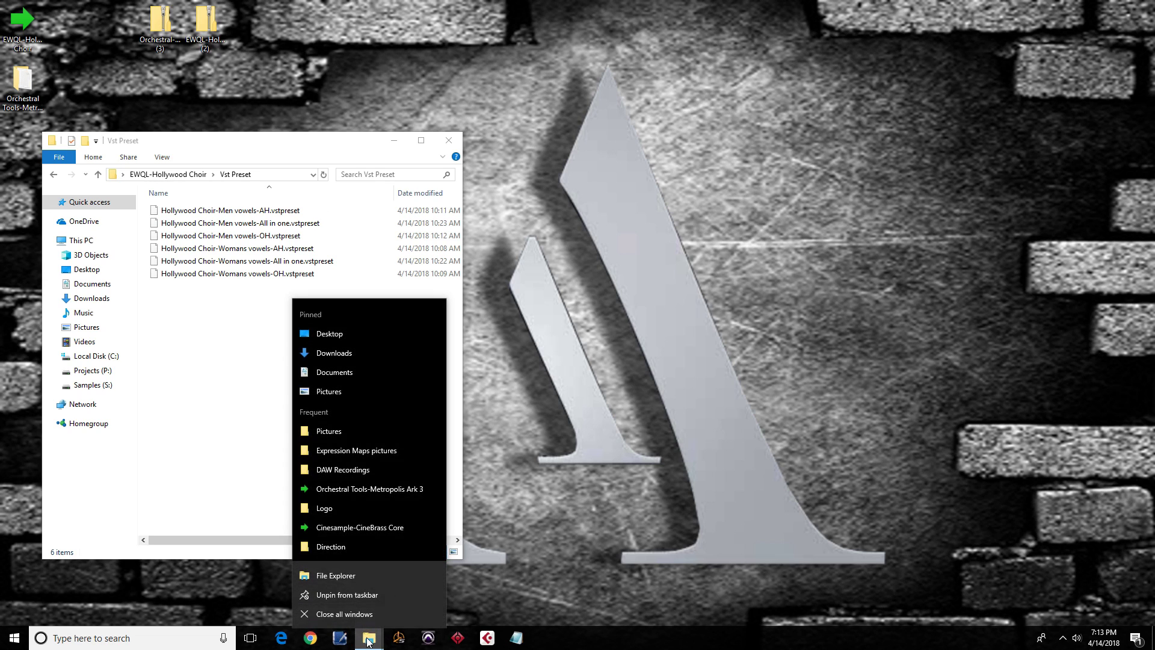
pyautogui.click(330, 575)
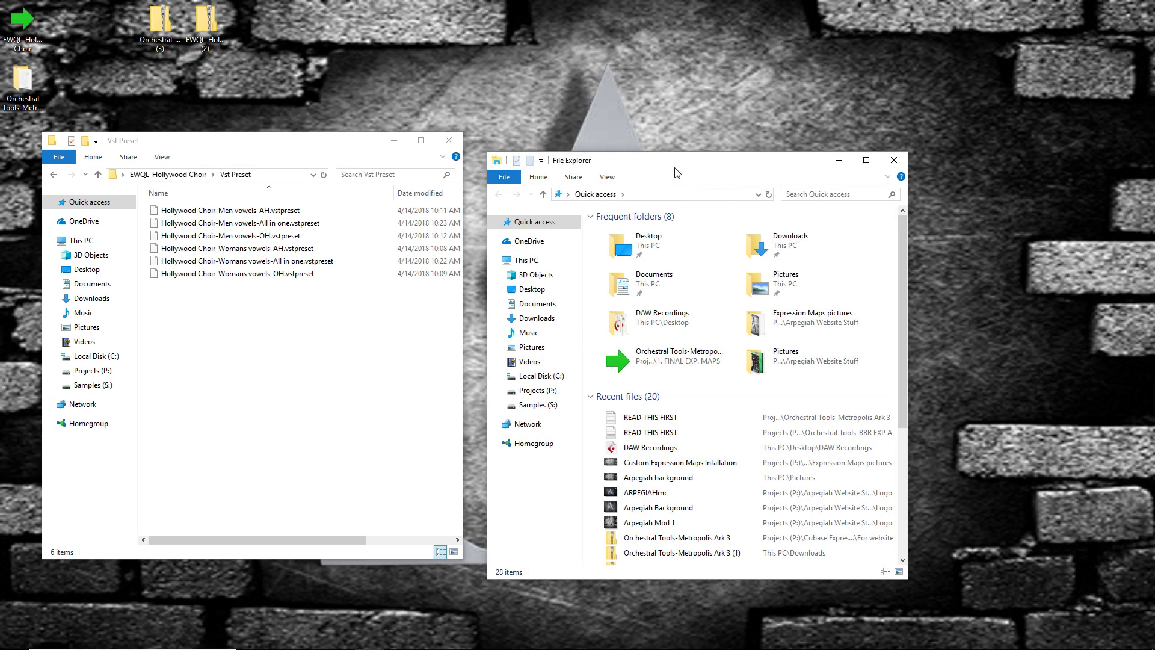
pyautogui.moveTo(675, 161); pyautogui.dragTo(712, 138)
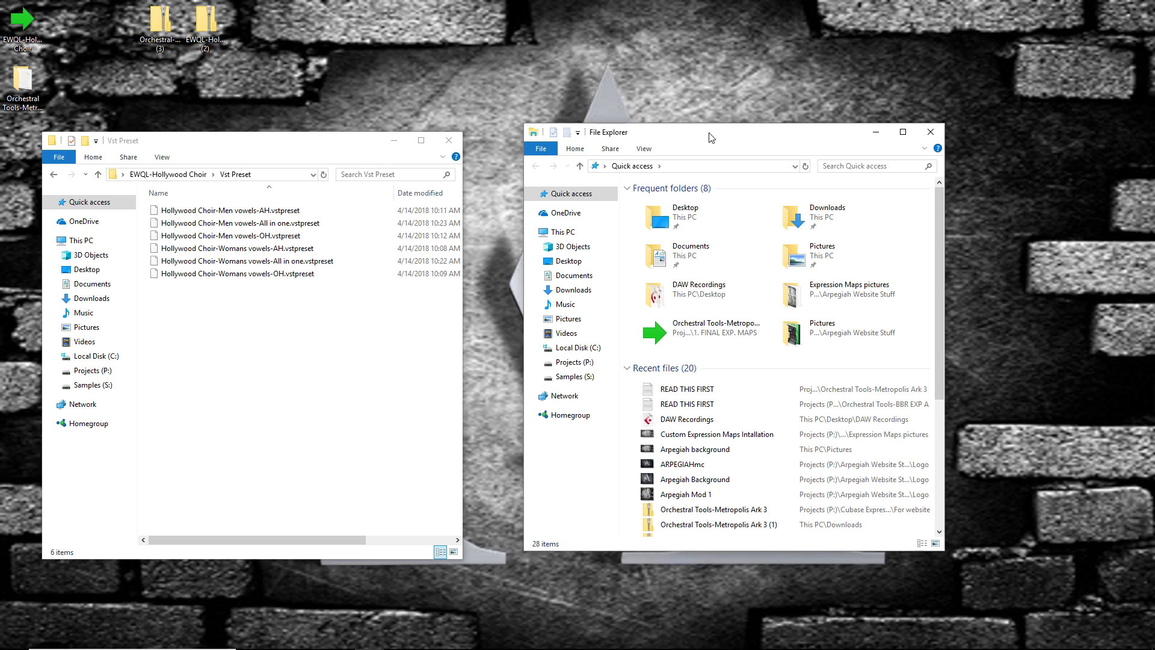
pyautogui.moveTo(709, 133); pyautogui.dragTo(690, 157)
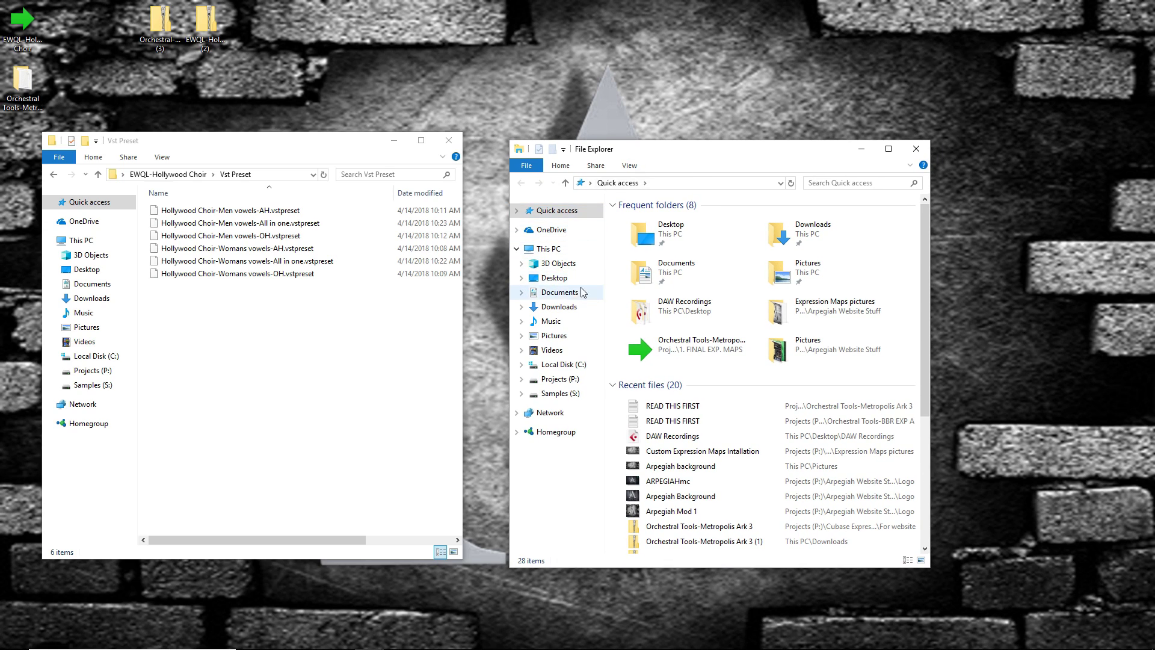
# Navigate the second window to Documents > VST3 Presets > East West > Play.
pyautogui.click(555, 295)
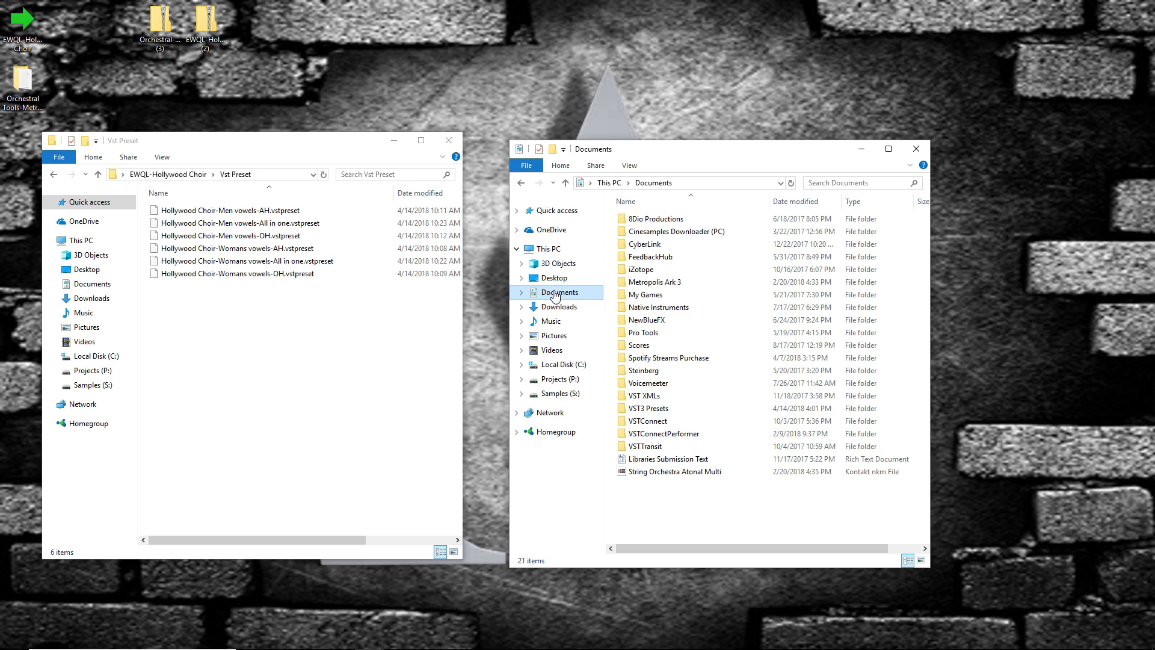
pyautogui.doubleClick(648, 408)
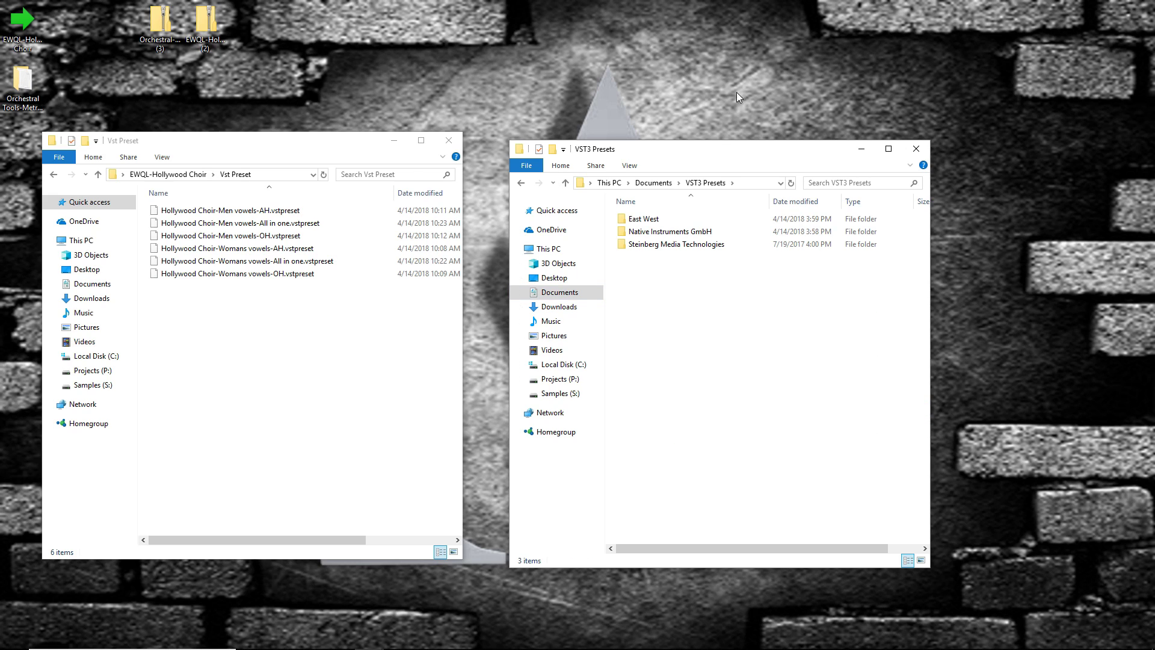
pyautogui.moveTo(678, 157); pyautogui.dragTo(654, 150)
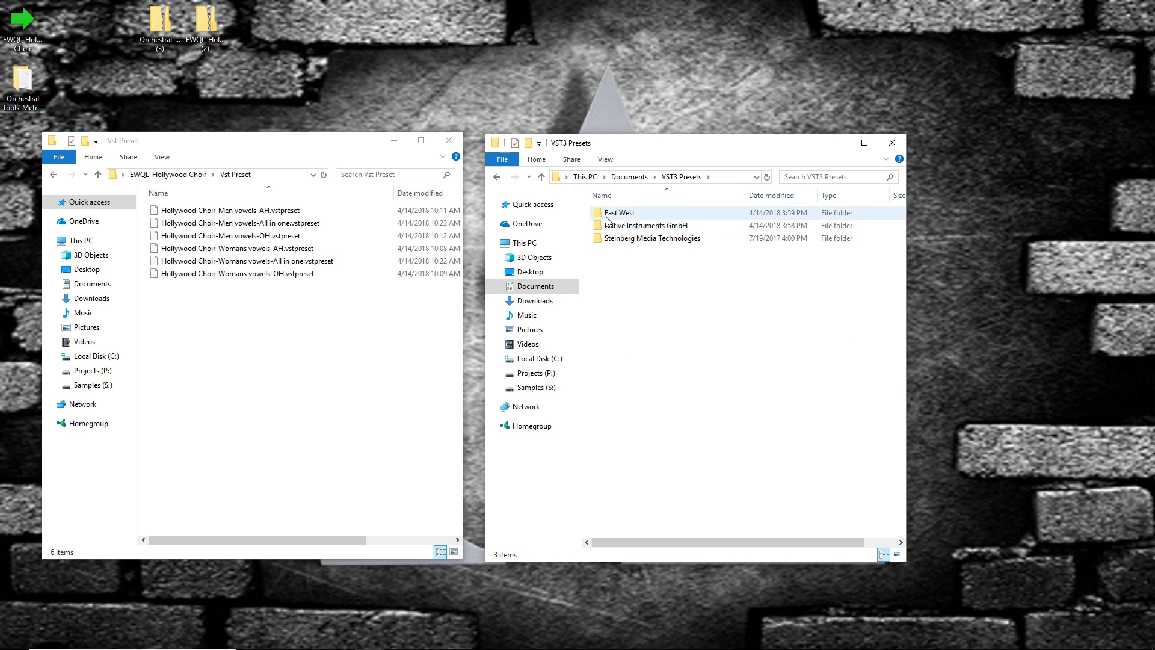
pyautogui.doubleClick(628, 218)
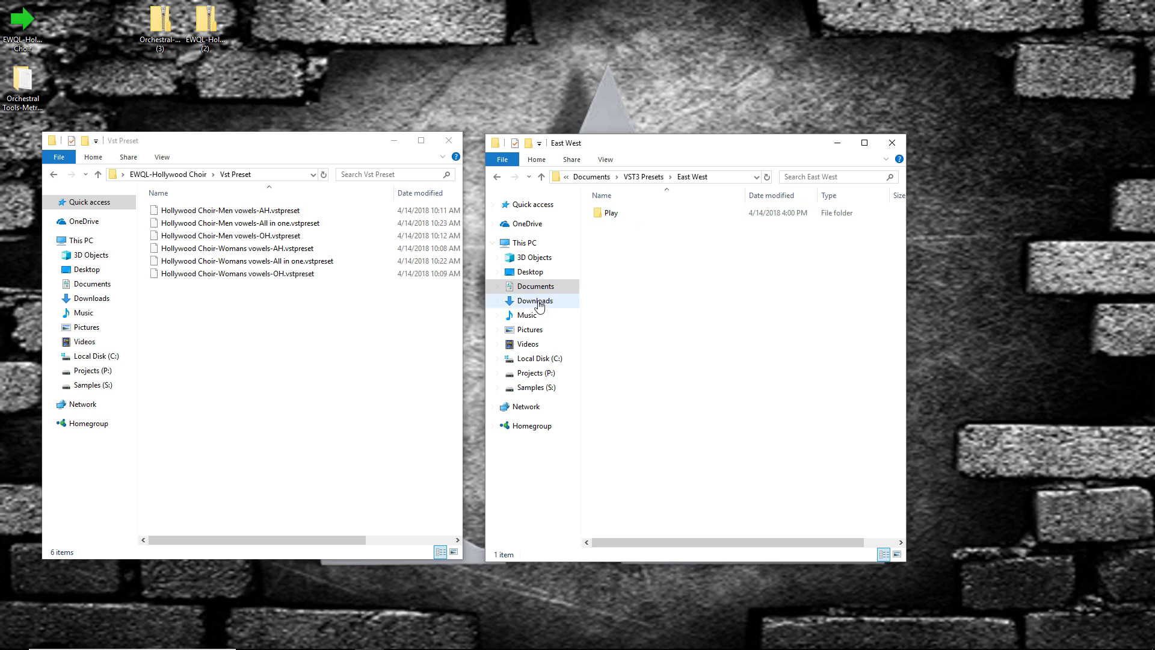
pyautogui.doubleClick(613, 217)
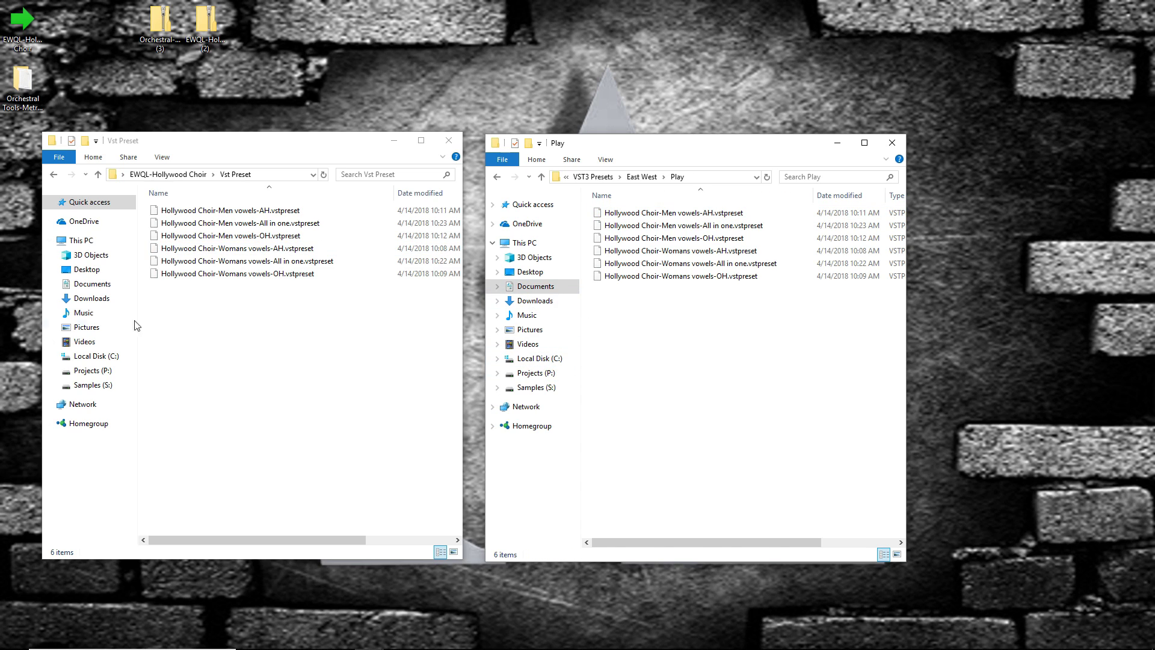
# Select and copy the six Hollywood Choir .vstpreset files.
pyautogui.moveTo(220, 306); pyautogui.dragTo(180, 204)
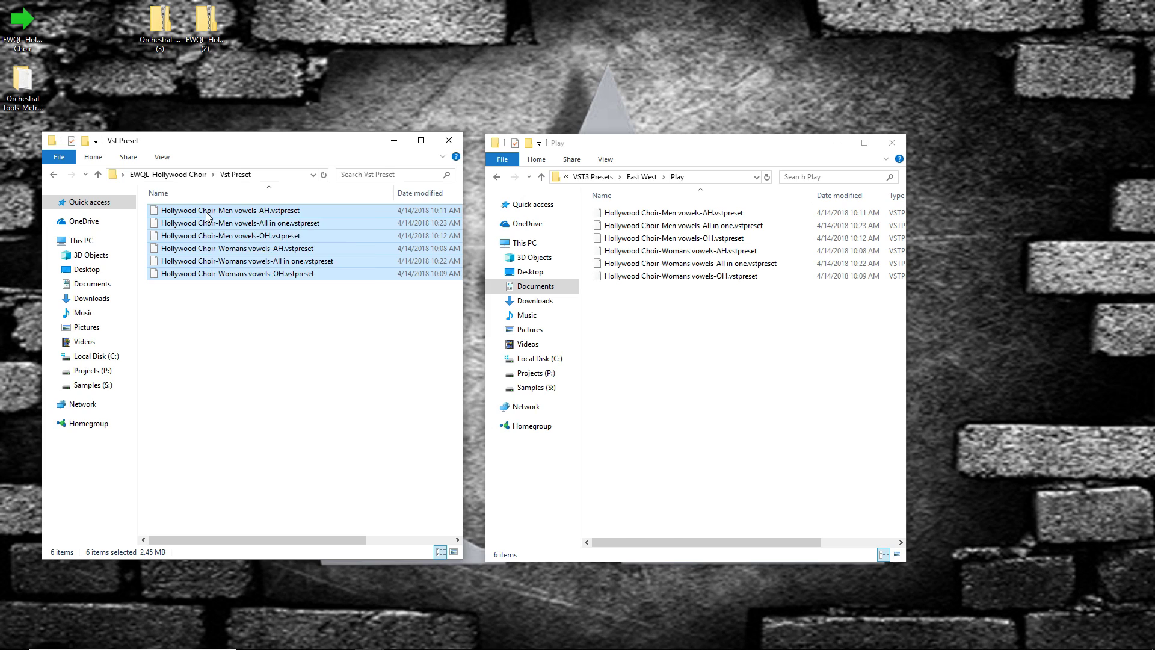
pyautogui.rightClick(207, 211)
pyautogui.click(235, 326)
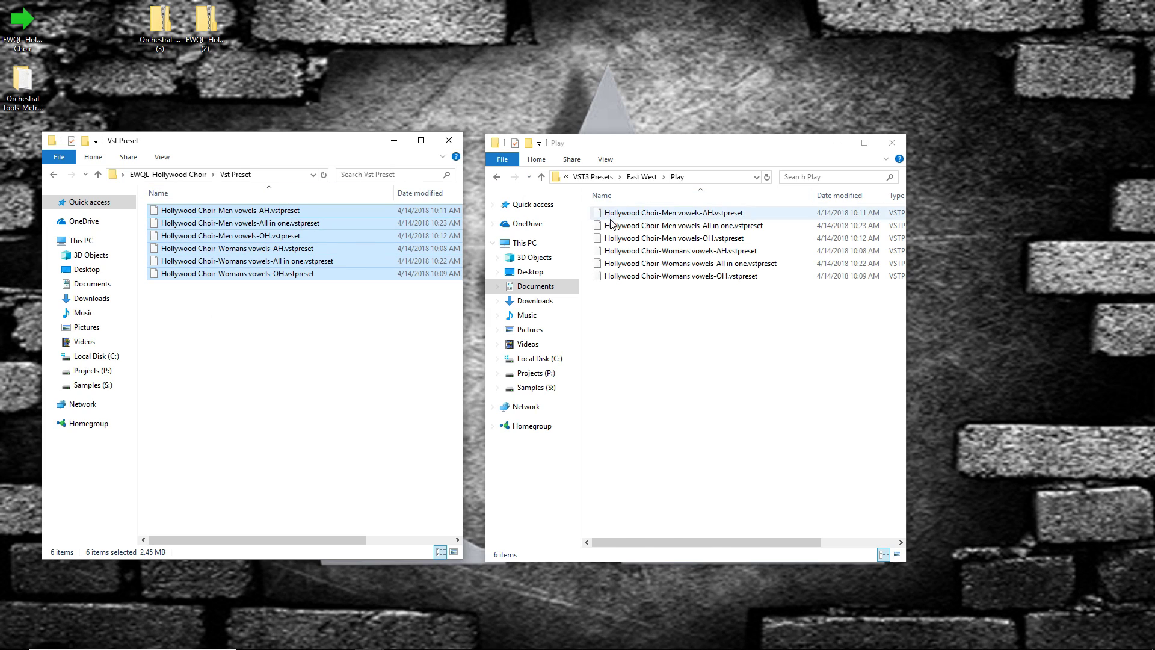
# Check the Play folder, then return the windows to VST3 Presets and EWQL-Hollywood Choir.
pyautogui.click(646, 296)
pyautogui.press('BackSpace')
pyautogui.press('BackSpace')
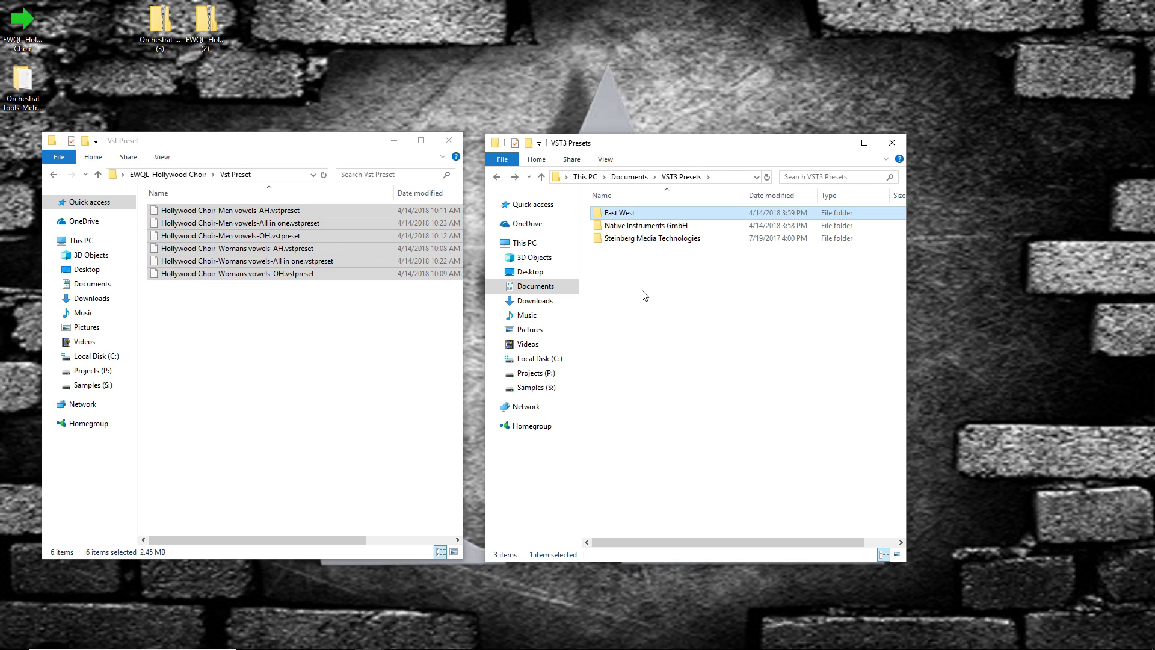
pyautogui.doubleClick(626, 214)
pyautogui.doubleClick(611, 213)
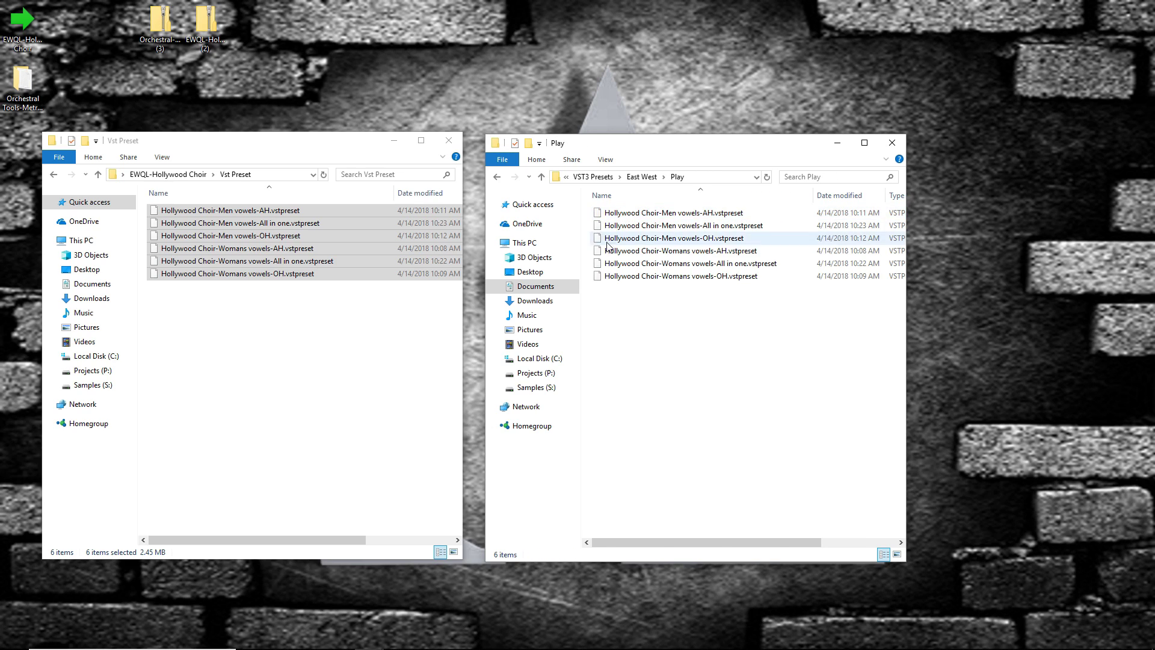
pyautogui.click(497, 177)
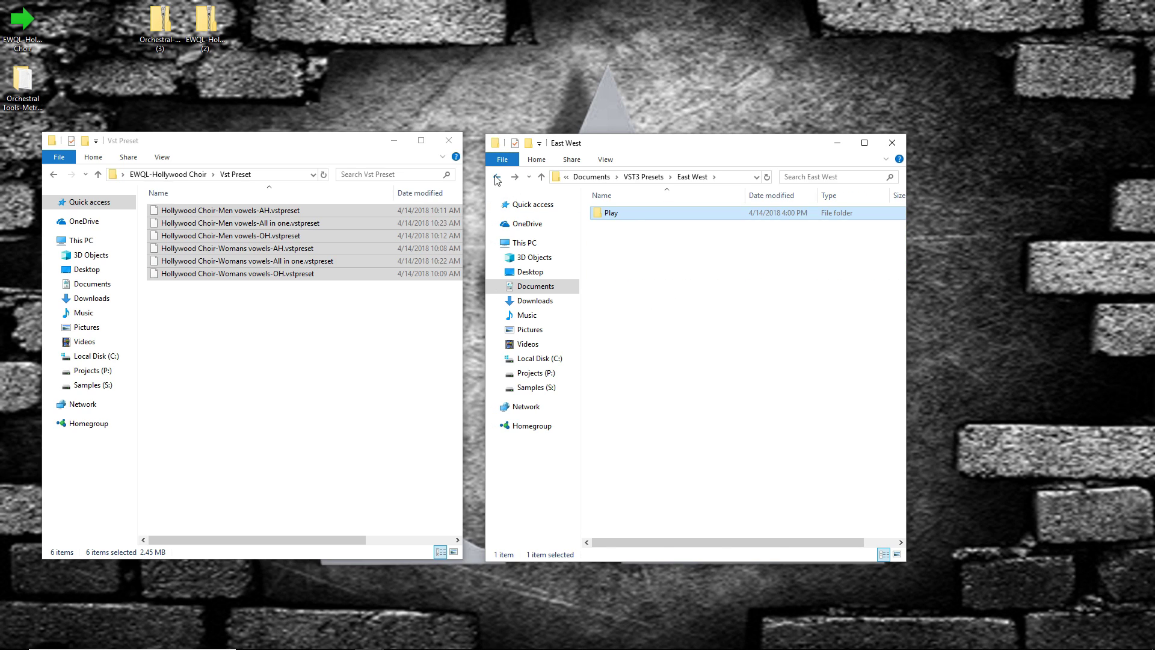
pyautogui.click(497, 176)
pyautogui.click(53, 174)
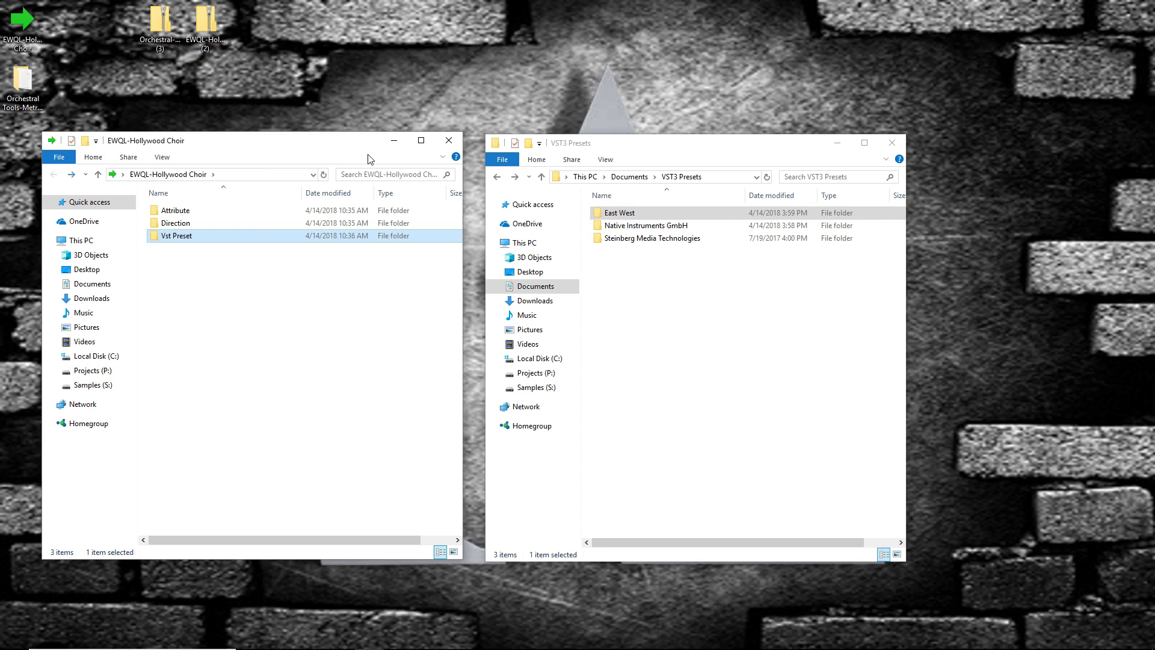
# Swap the Hollywood Choir window for the Orchestral Tools-Metropolis Ark 3 folder on the left.
pyautogui.click(449, 140)
pyautogui.doubleClick(22, 81)
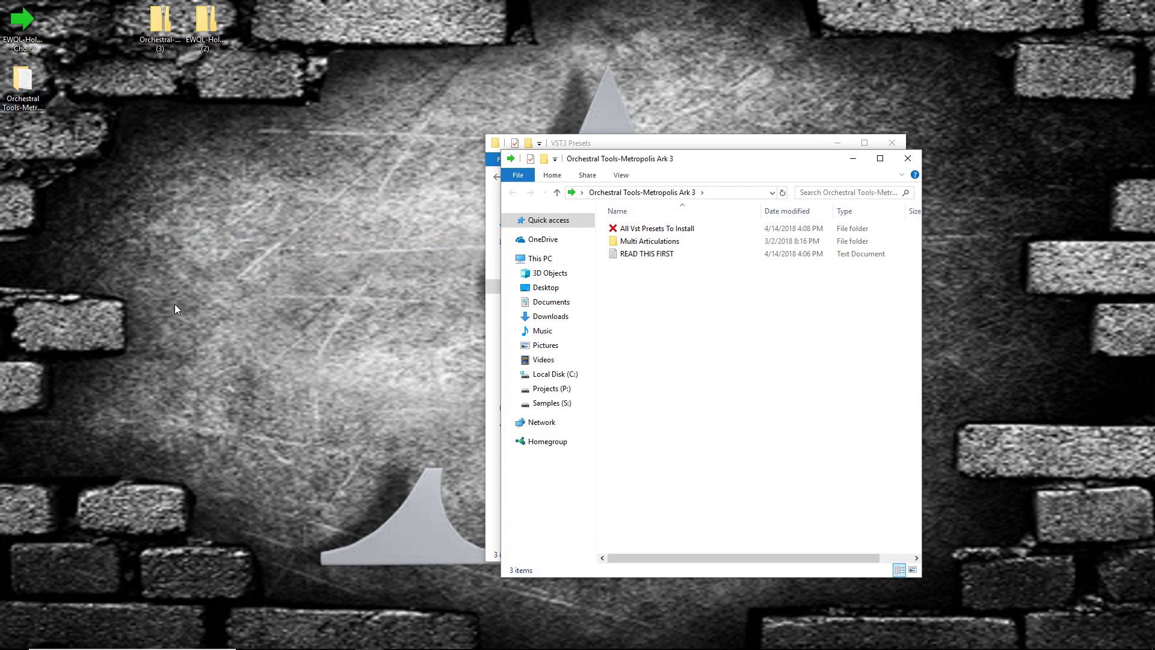
pyautogui.moveTo(697, 163); pyautogui.dragTo(234, 137)
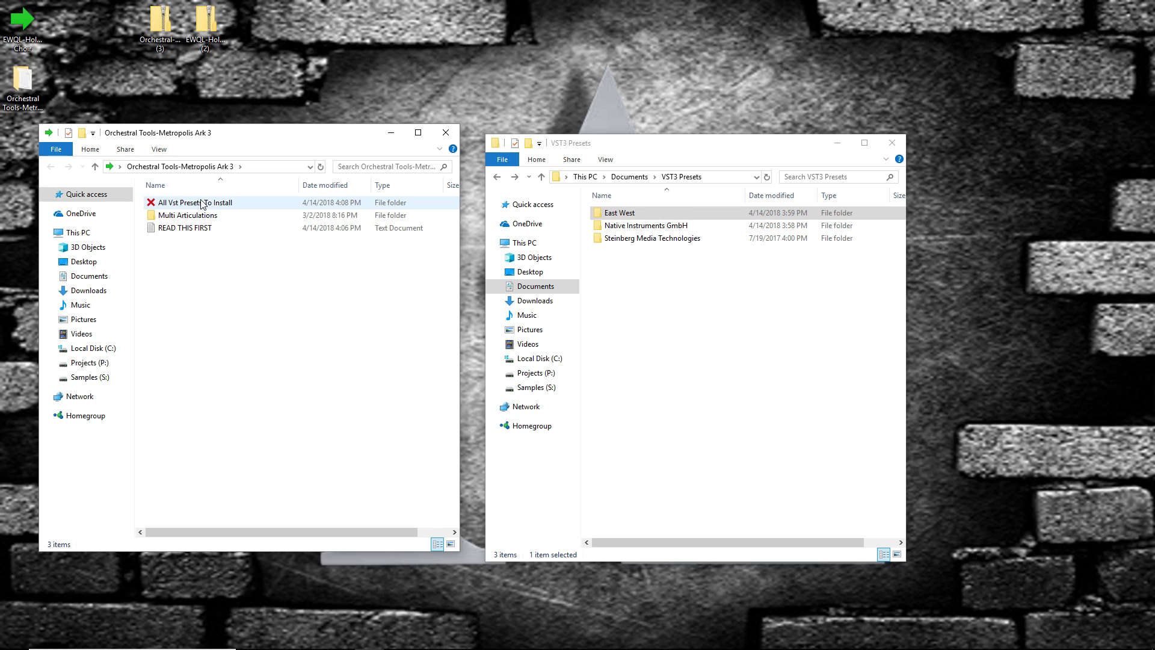
# Browse Multi Articulations' District I Brass Orchestra and District II Percussion Ensembles folders.
pyautogui.doubleClick(168, 216)
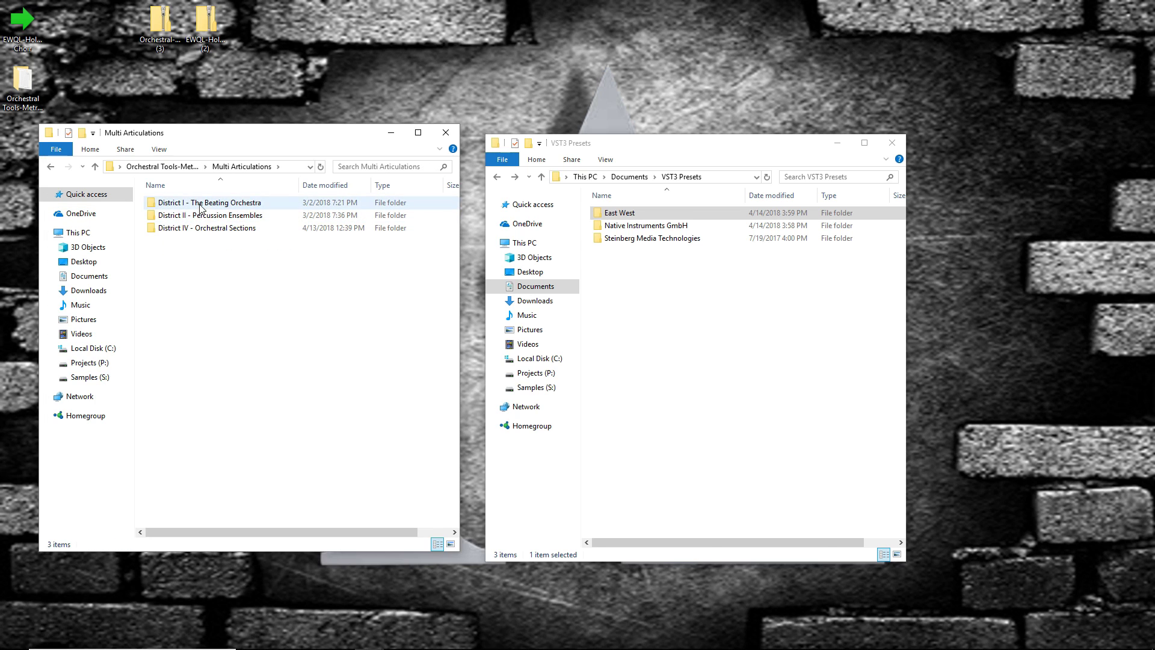
pyautogui.doubleClick(168, 207)
pyautogui.doubleClick(178, 208)
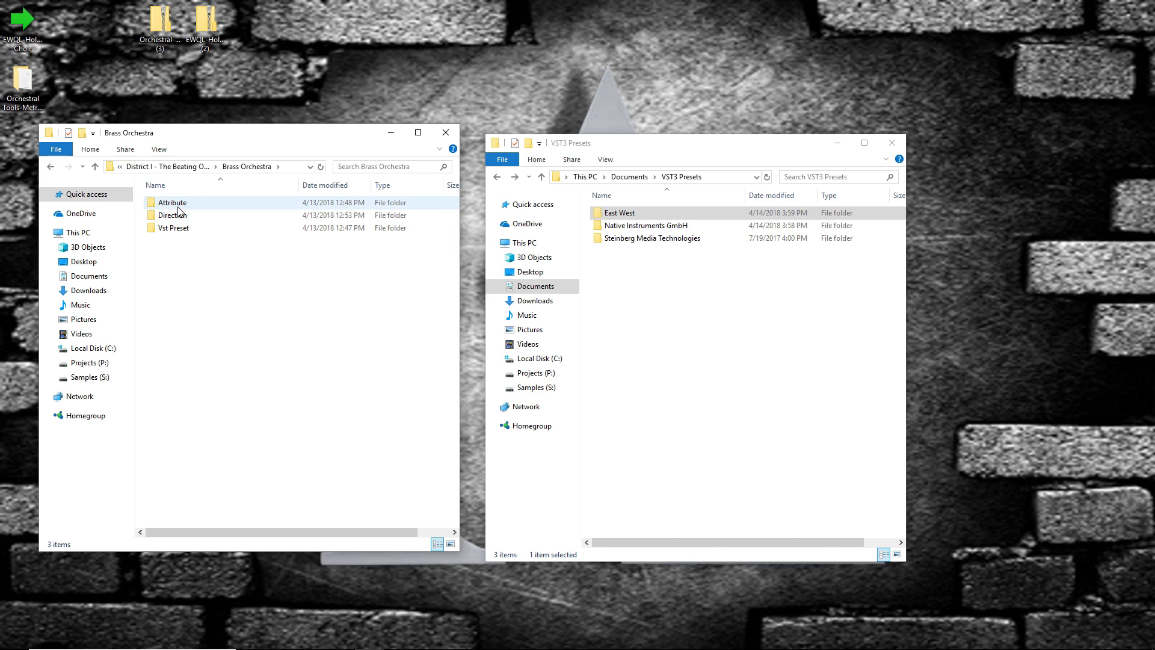
pyautogui.hotkey('alt', 'Left')
pyautogui.doubleClick(178, 207)
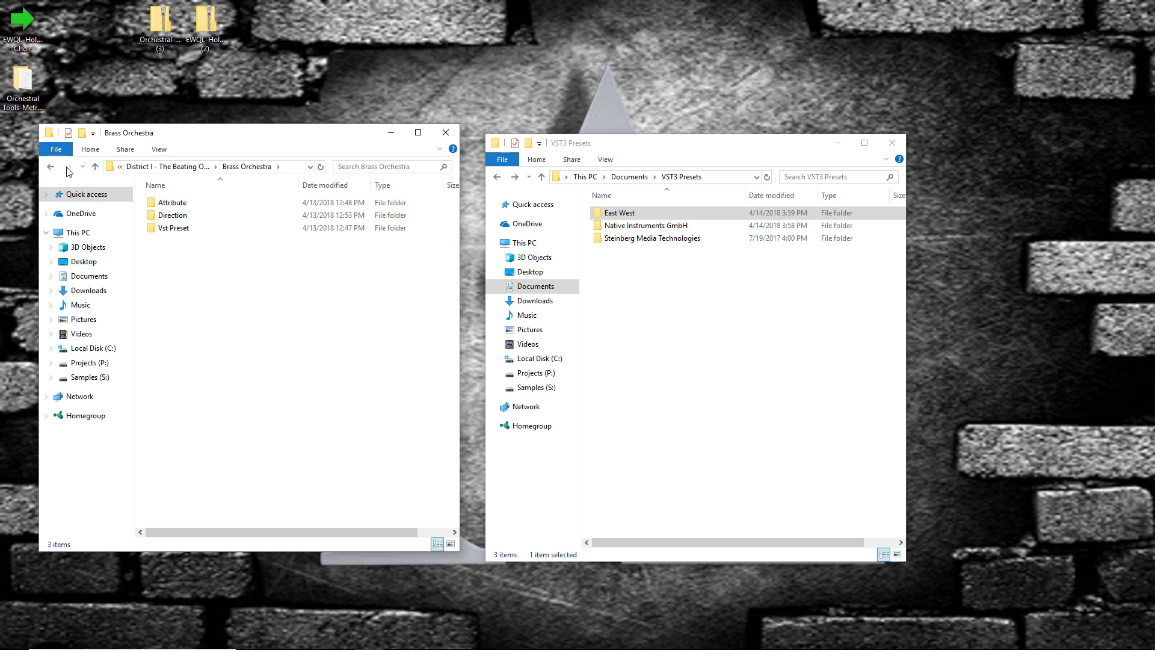
pyautogui.click(51, 167)
pyautogui.click(50, 167)
pyautogui.doubleClick(186, 217)
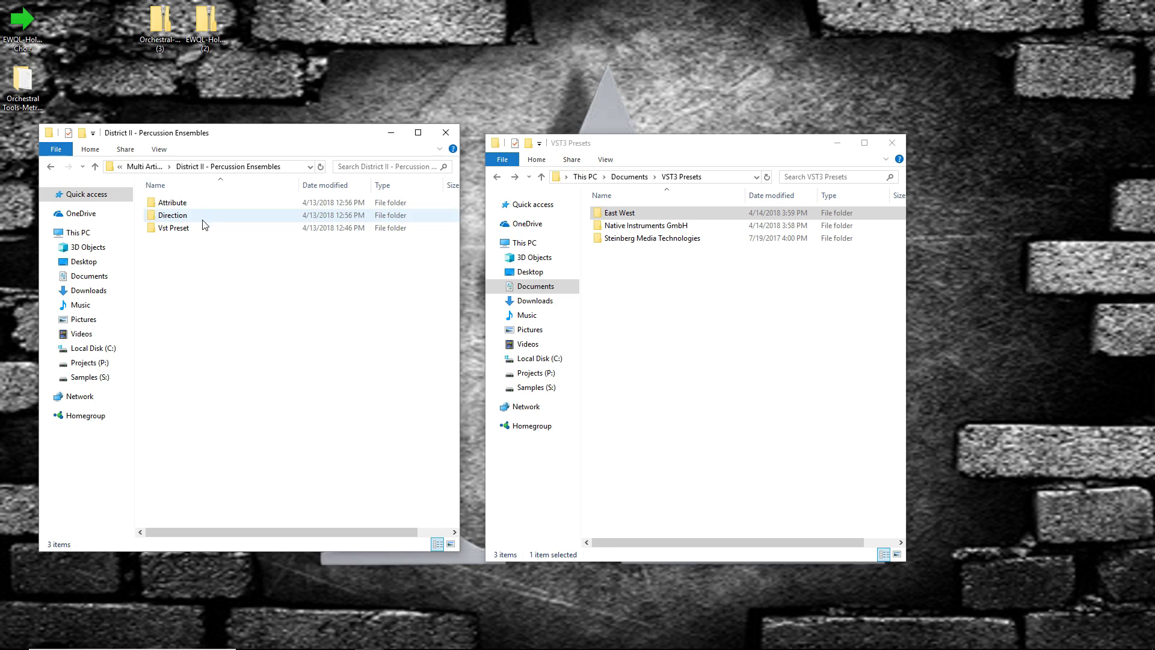
pyautogui.click(51, 166)
# Inspect Brass Orchestra's Attribute and Vst Preset folders, then return to the Metropolis Ark 3 top.
pyautogui.doubleClick(157, 205)
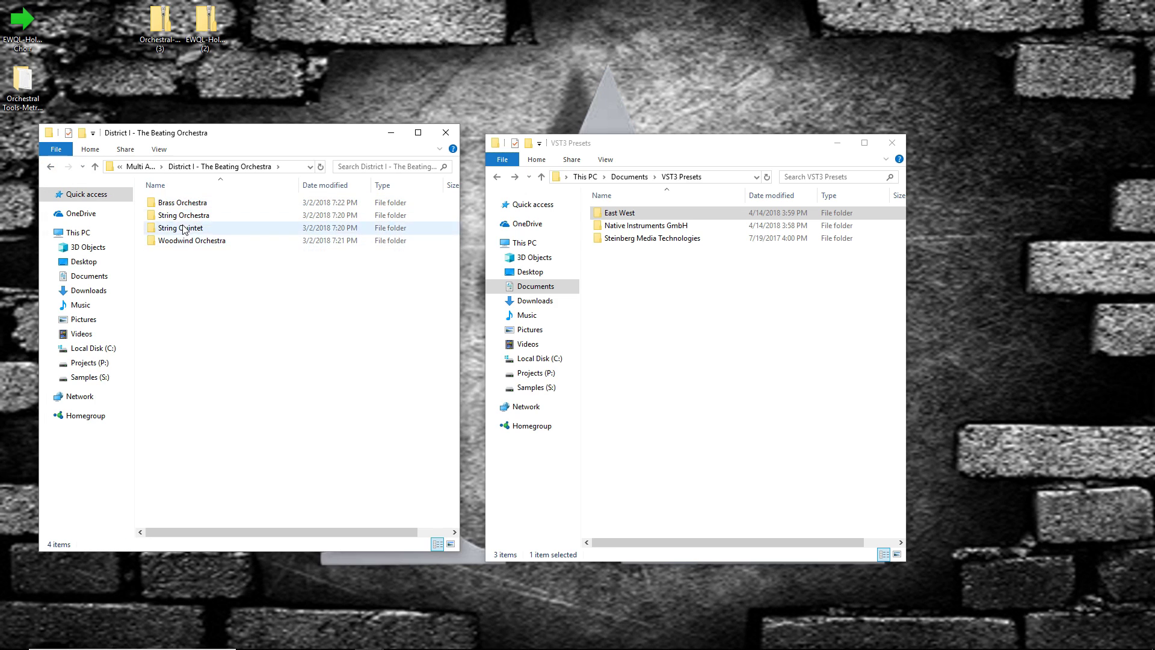
pyautogui.doubleClick(176, 203)
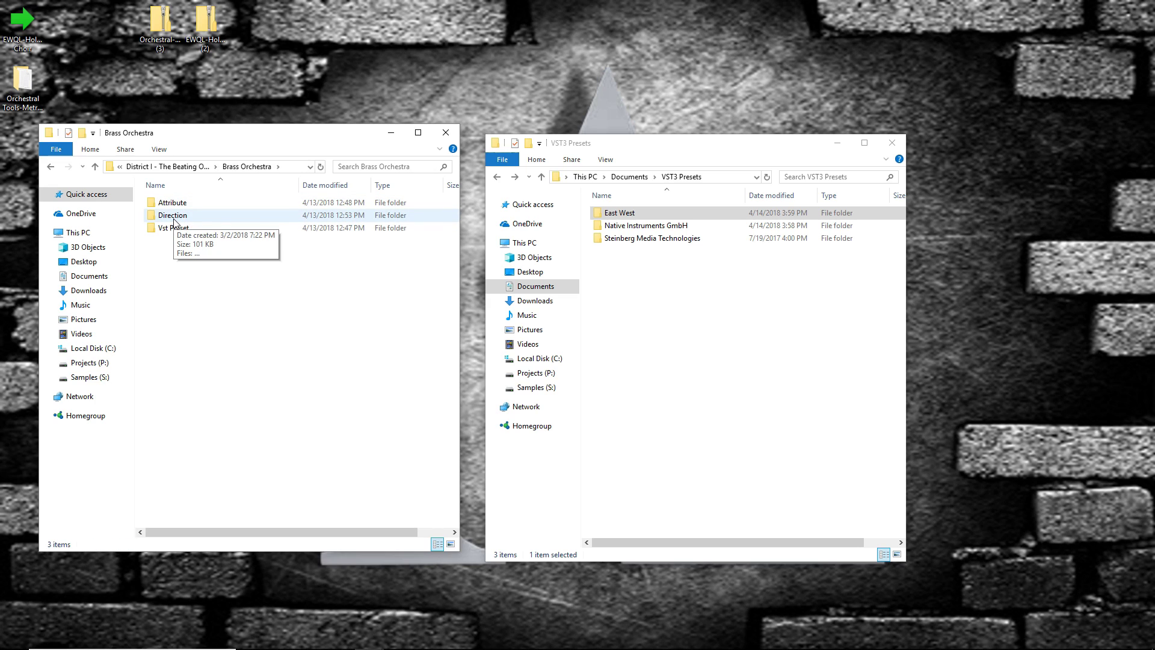
pyautogui.doubleClick(172, 203)
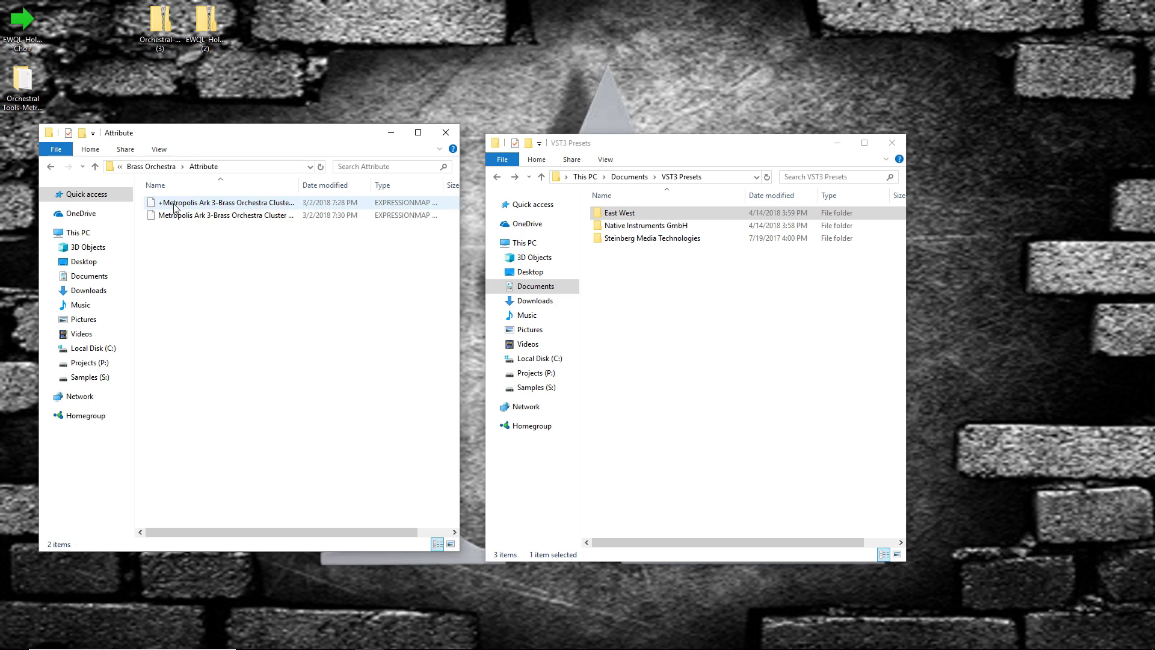
pyautogui.click(51, 168)
pyautogui.click(51, 167)
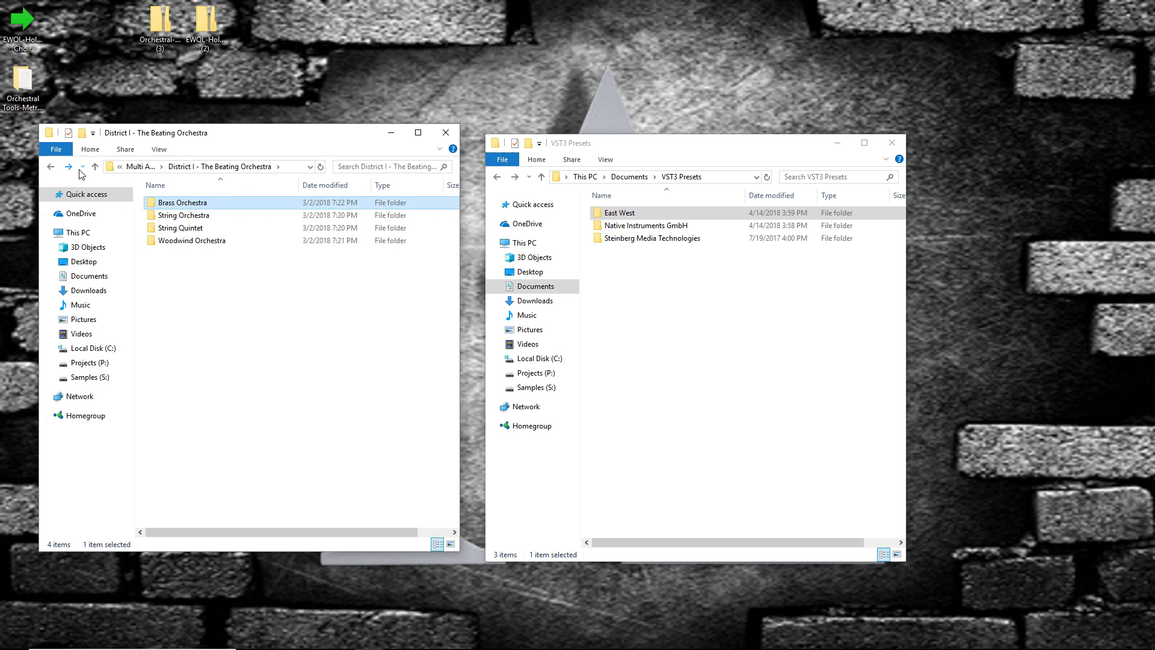
pyautogui.click(68, 167)
pyautogui.doubleClick(172, 228)
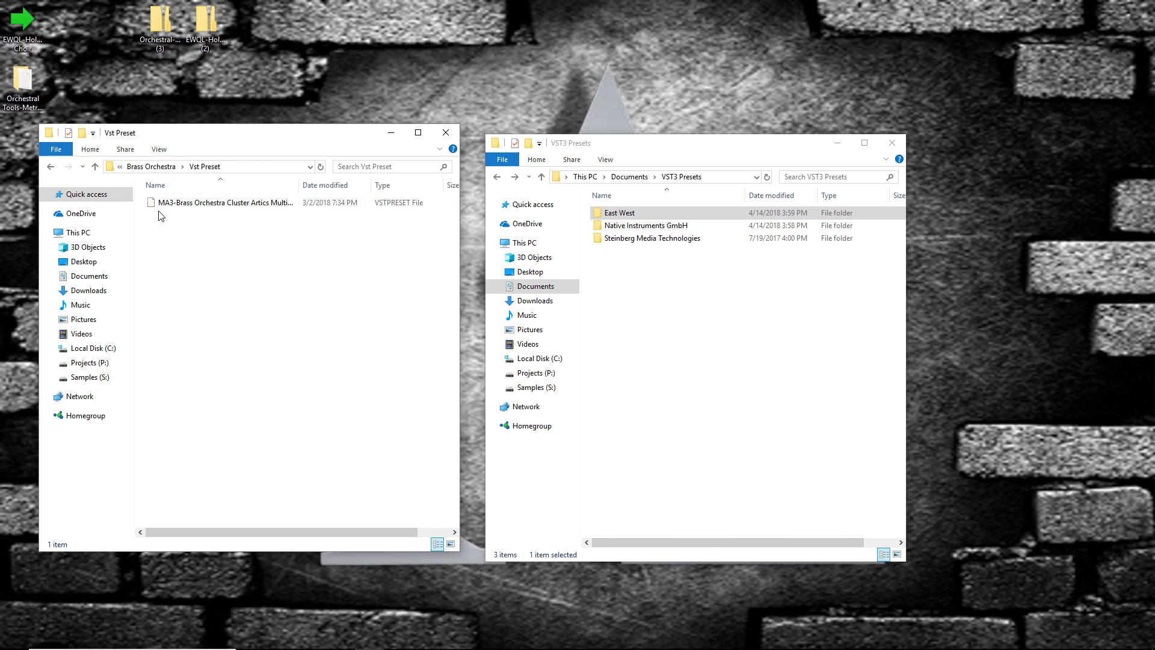
pyautogui.click(51, 167)
pyautogui.click(51, 168)
pyautogui.click(51, 167)
pyautogui.click(51, 167)
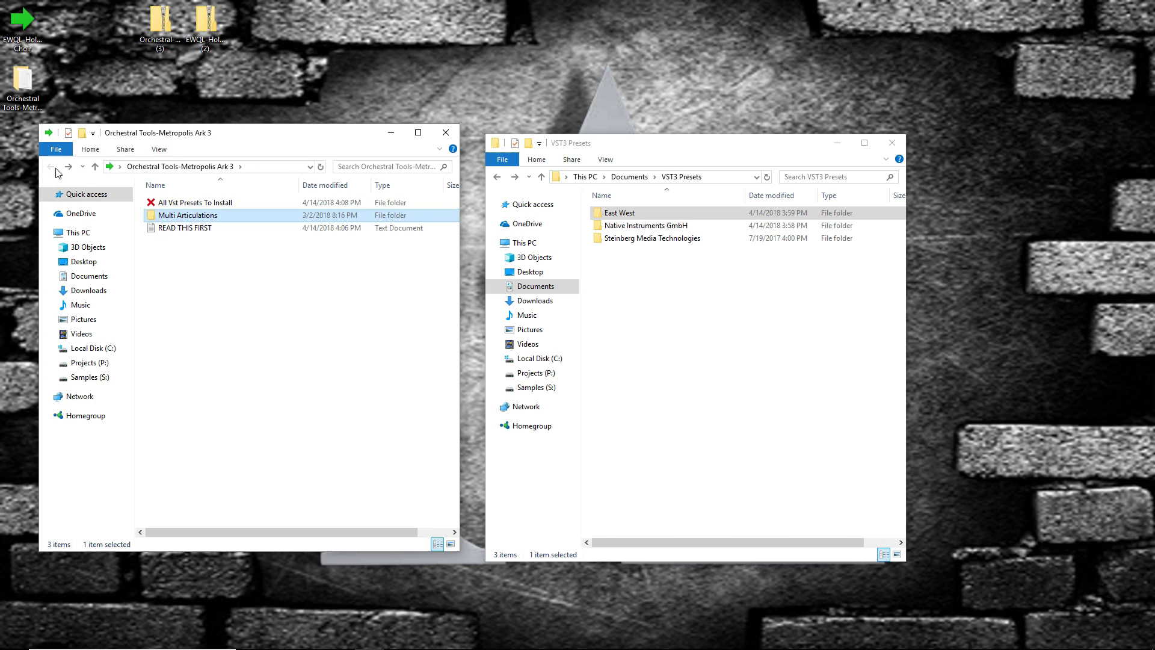
# Put the 21 All Vst Presets To Install files into VST3 Presets' Native Instruments GmbH > Kontakt 5.
pyautogui.doubleClick(181, 204)
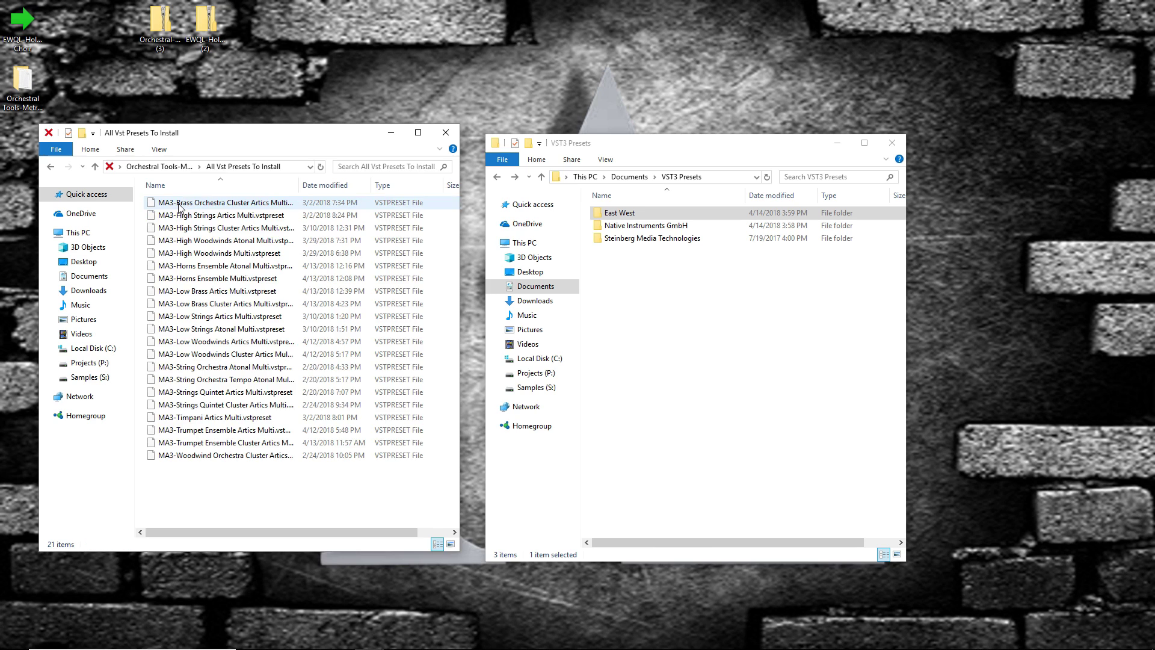
pyautogui.moveTo(174, 466); pyautogui.dragTo(208, 203)
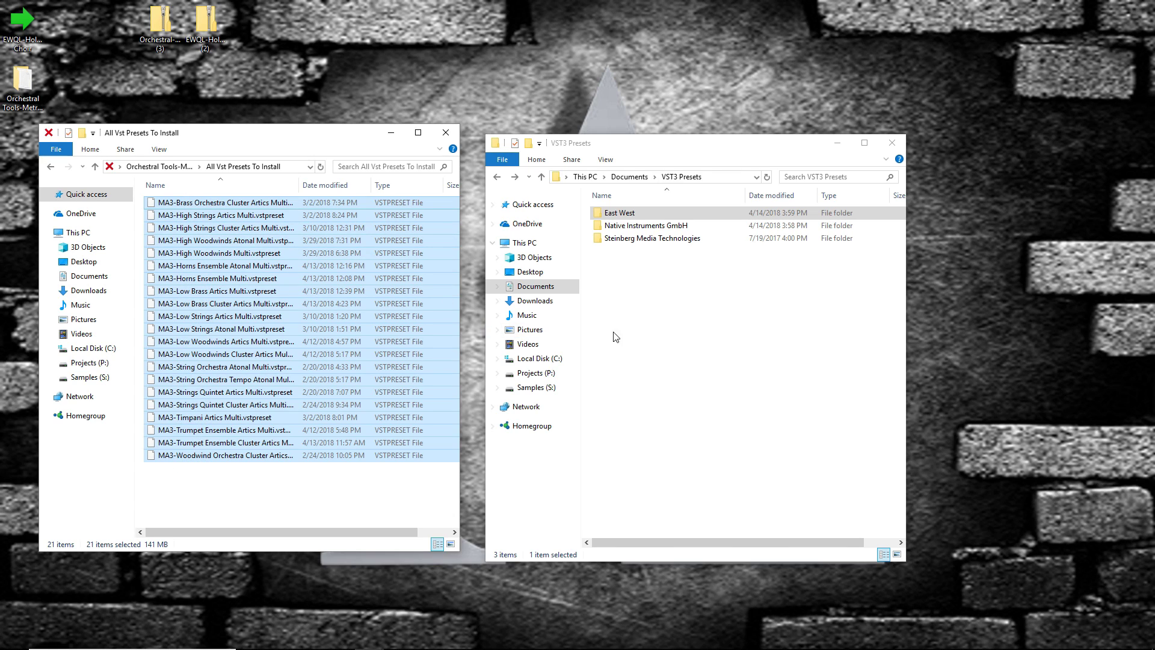
pyautogui.doubleClick(632, 228)
pyautogui.doubleClick(619, 213)
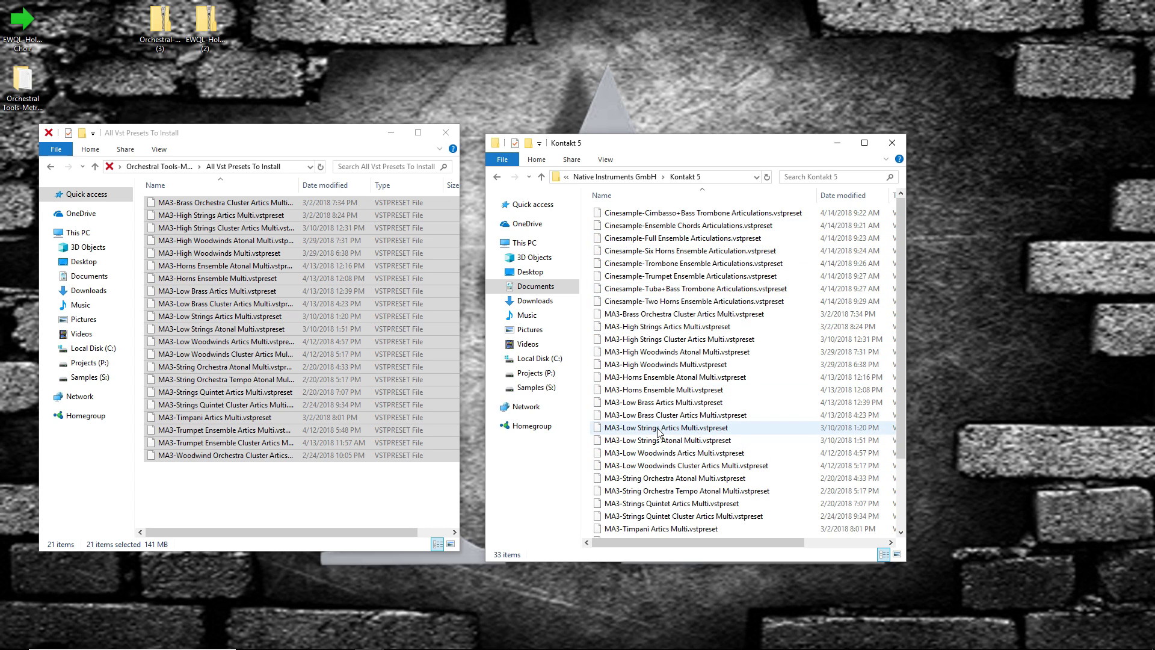
pyautogui.hotkey('alt', 'Left')
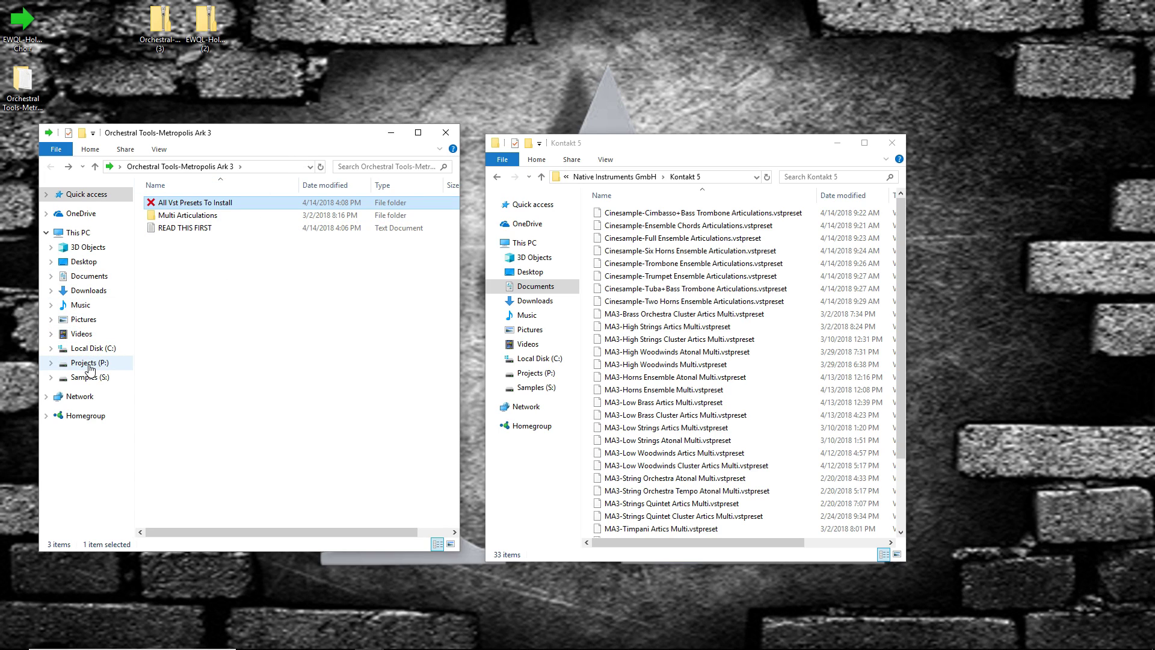
# In VST3 Presets, select East West and Native Instruments GmbH and check Steinberg Media Technologies.
pyautogui.click(497, 177)
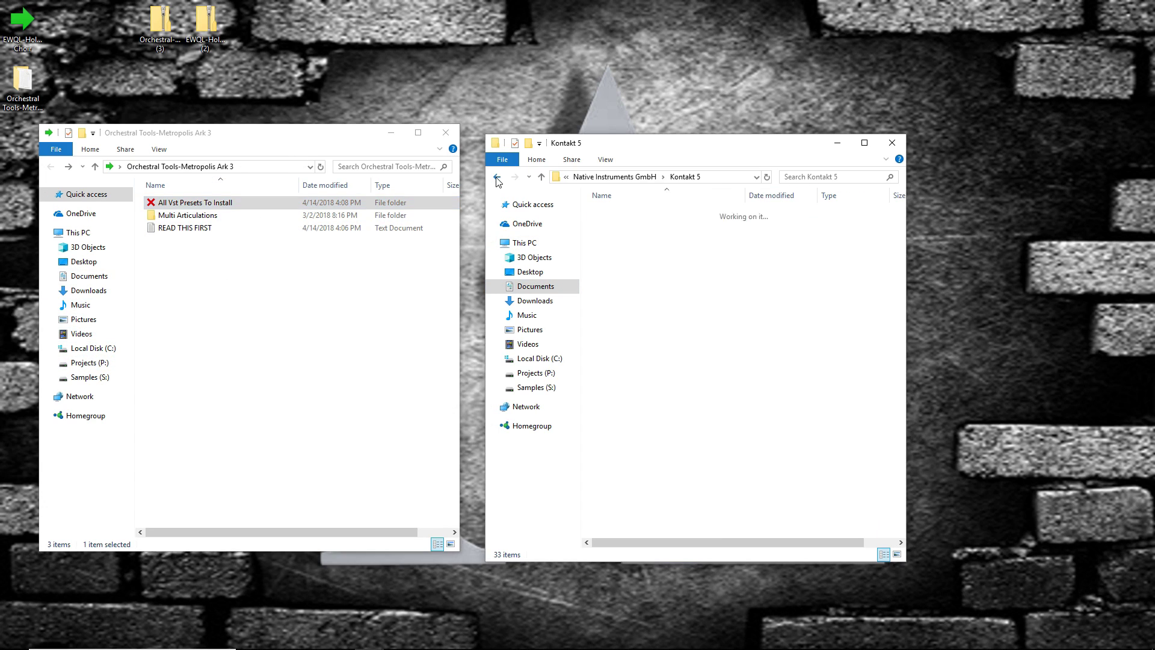
pyautogui.click(497, 178)
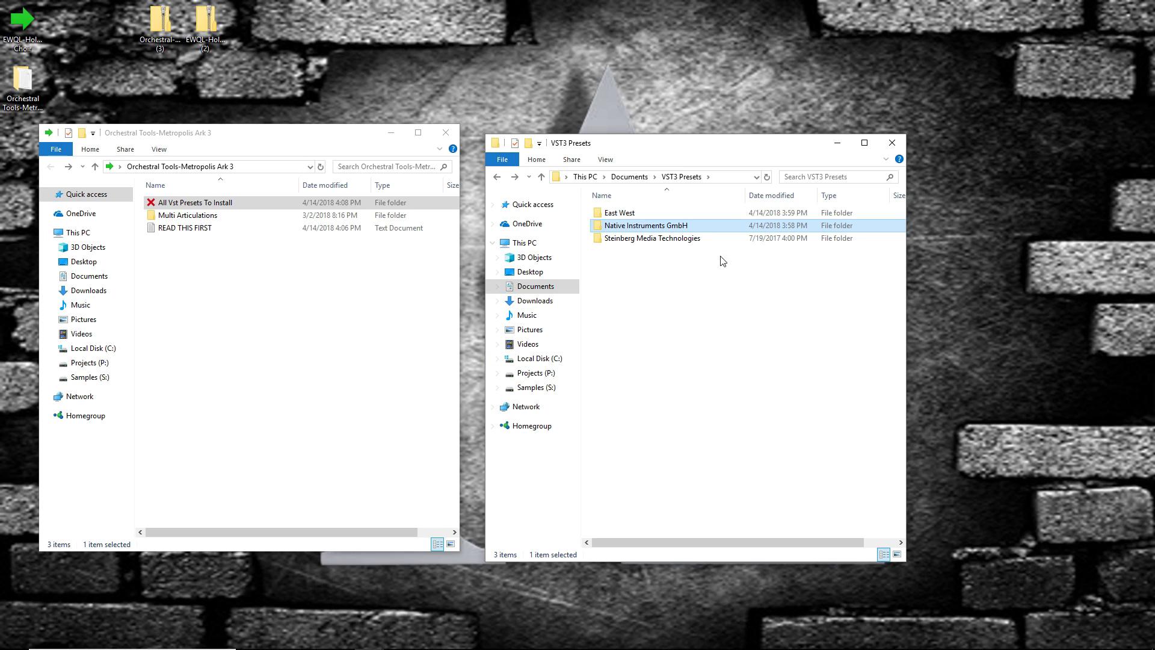
pyautogui.moveTo(583, 211); pyautogui.dragTo(830, 228)
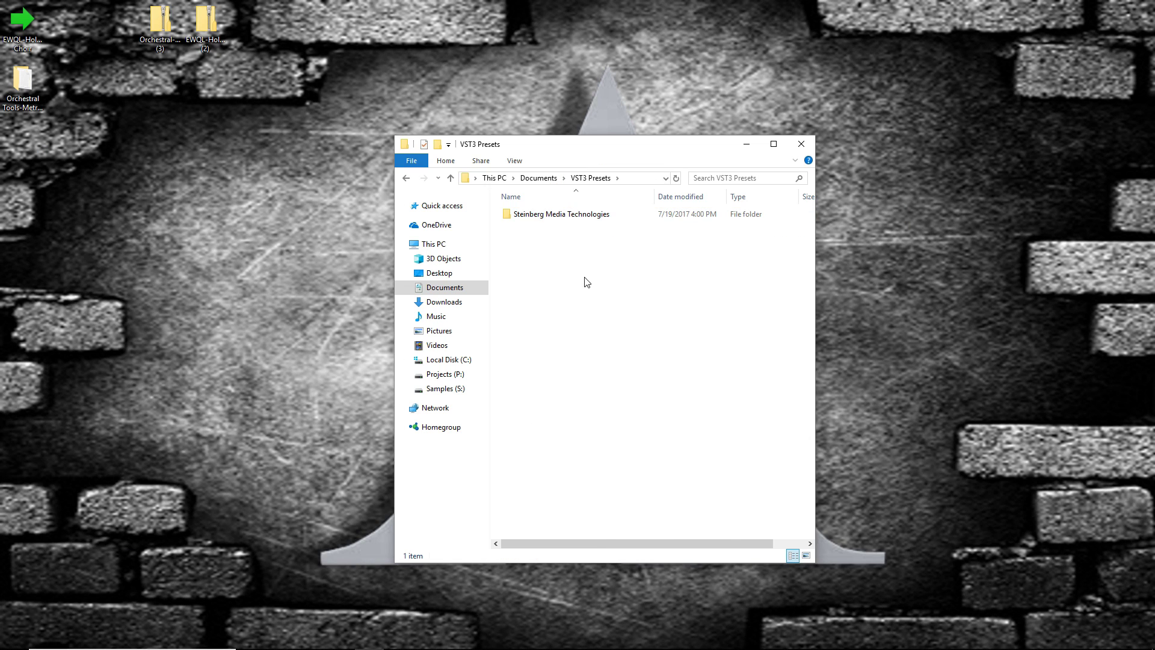
pyautogui.moveTo(589, 152); pyautogui.dragTo(557, 151)
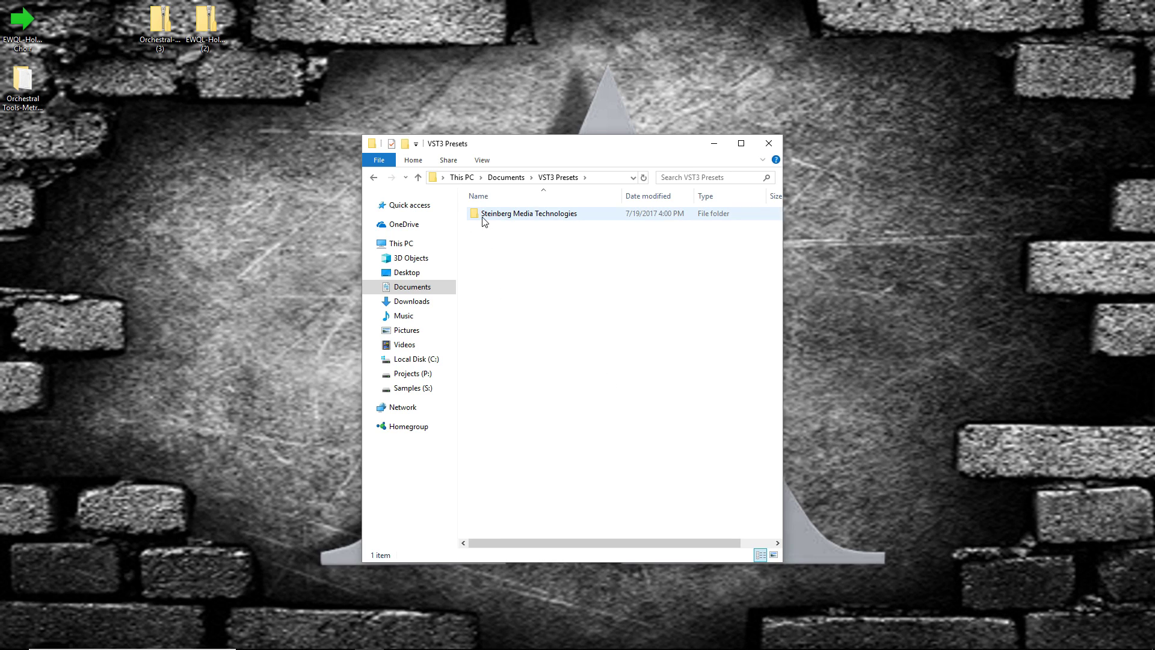
pyautogui.doubleClick(554, 217)
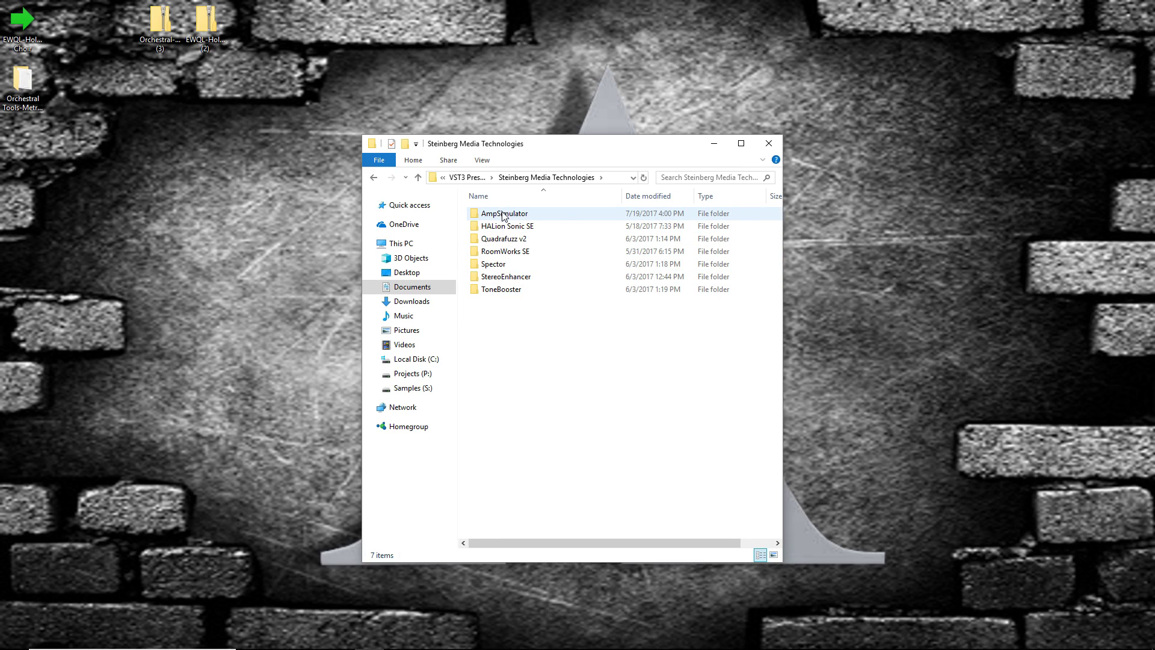
pyautogui.click(374, 179)
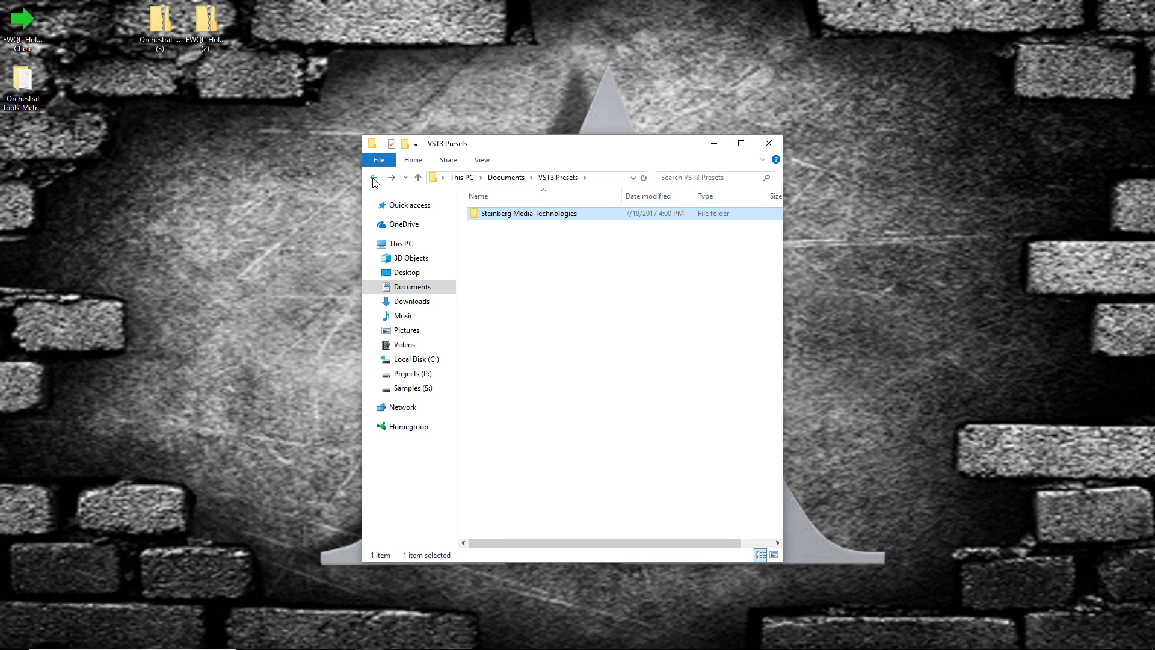
# Reopen VST3 Presets from Documents and switch to the Cubase Pro project.
pyautogui.moveTo(585, 150); pyautogui.dragTo(554, 133)
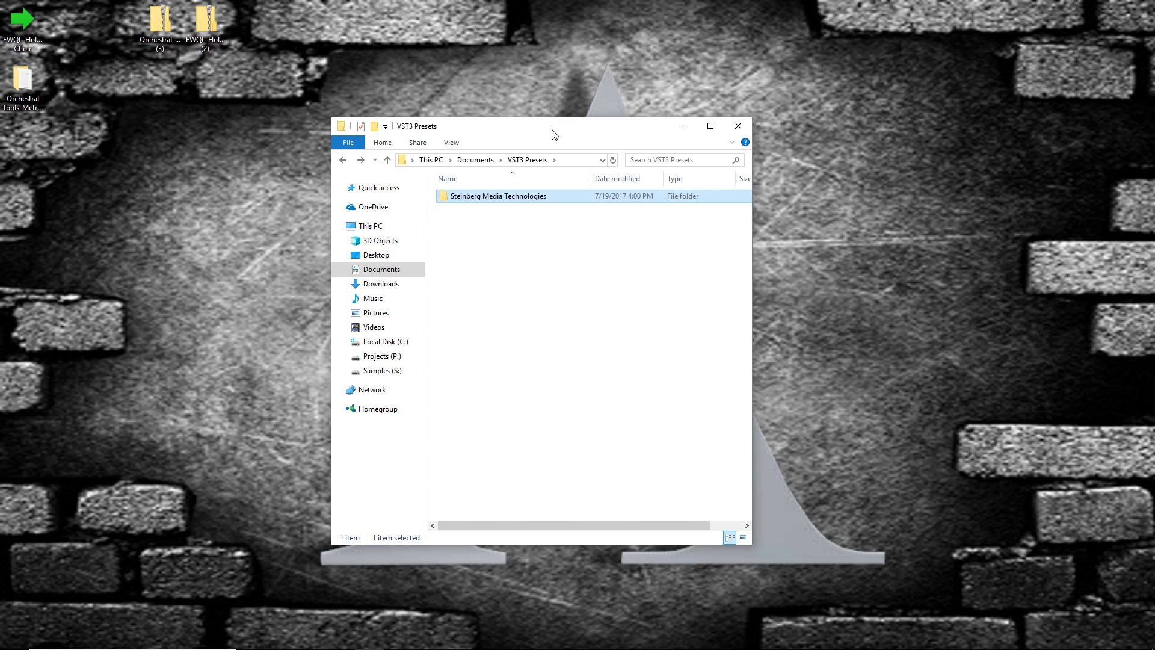
pyautogui.moveTo(554, 133); pyautogui.dragTo(528, 128)
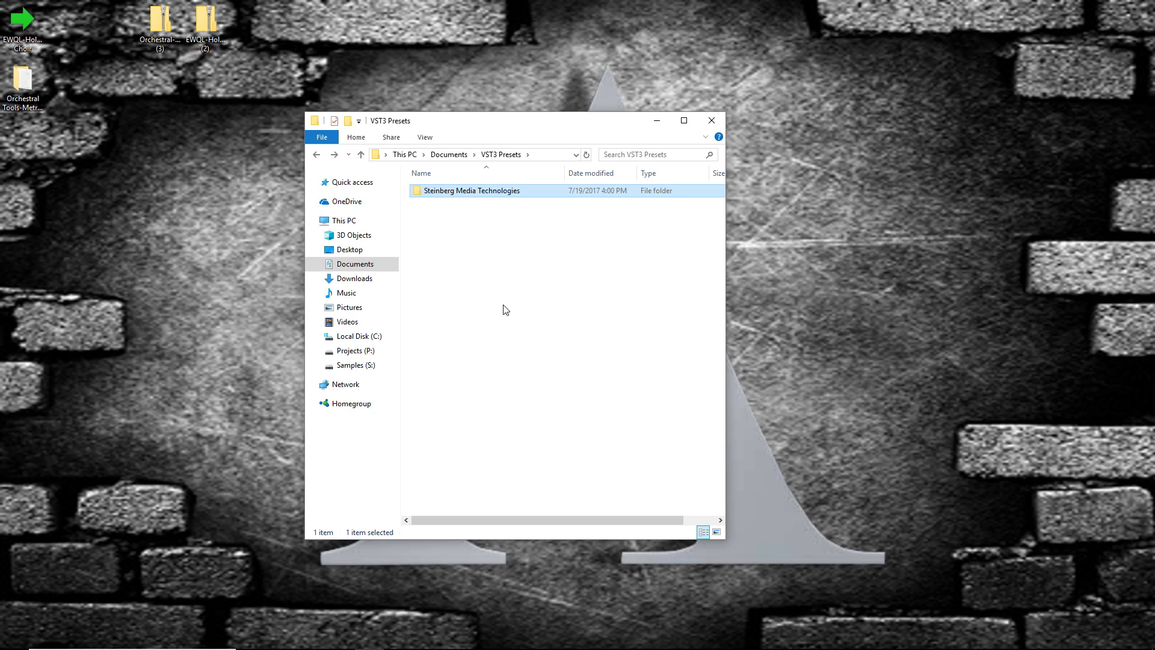
pyautogui.click(355, 263)
pyautogui.doubleClick(454, 385)
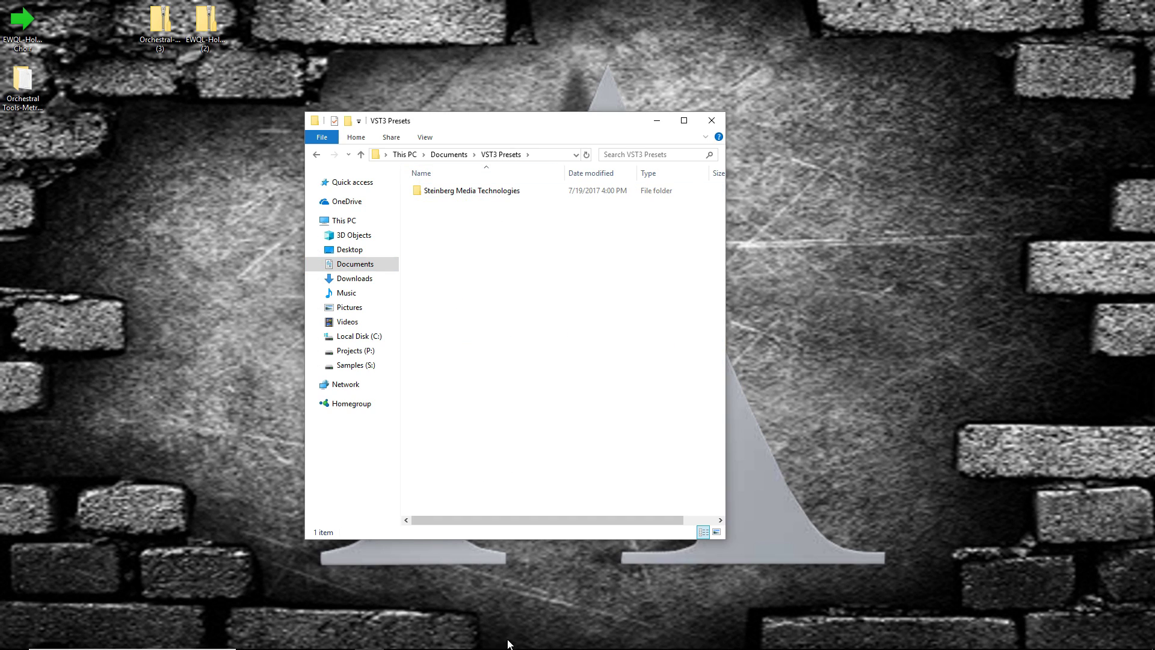
pyautogui.moveTo(508, 646)
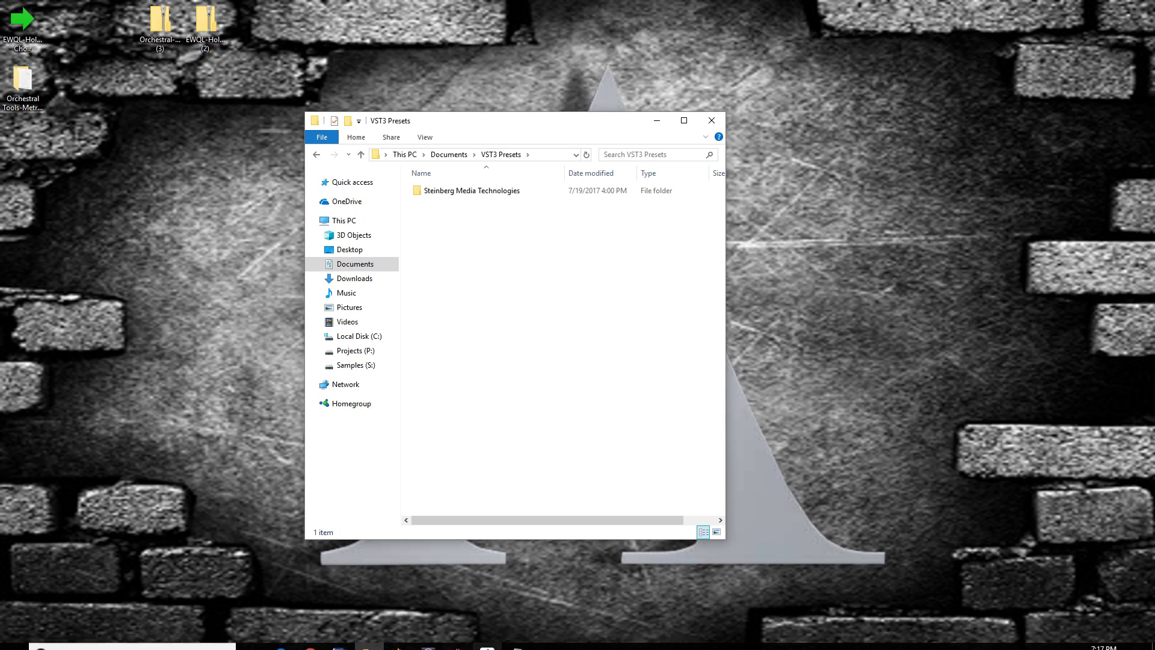
pyautogui.click(487, 646)
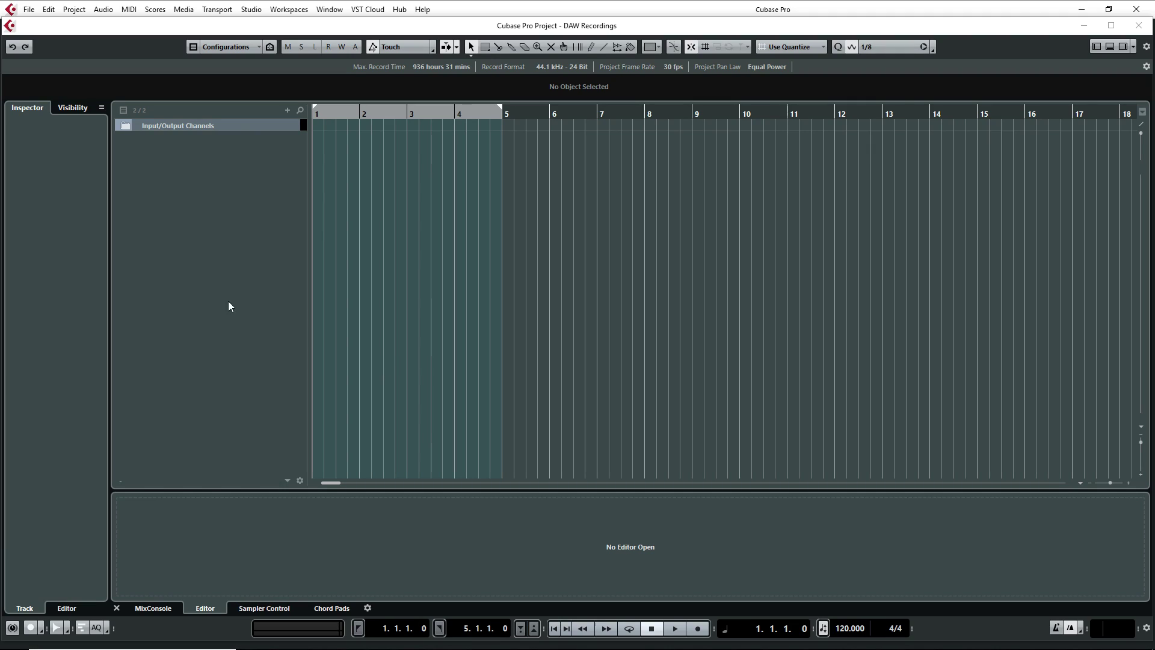
# Add an instrument track running Play and close its plugin window.
pyautogui.rightClick(189, 147)
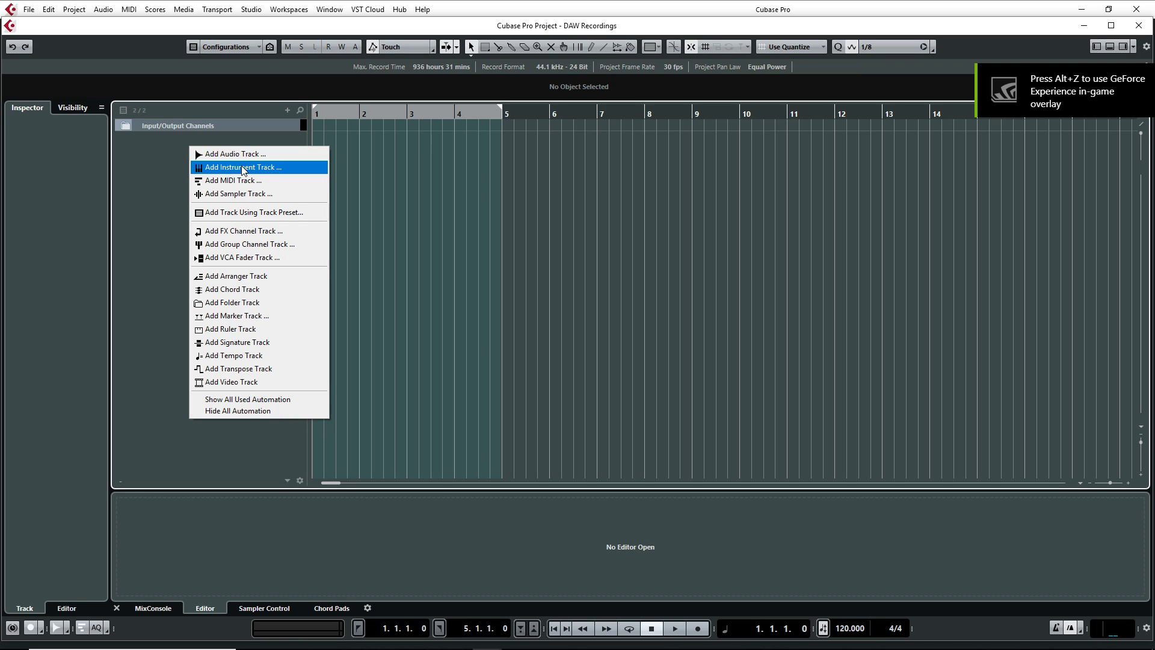
pyautogui.click(243, 169)
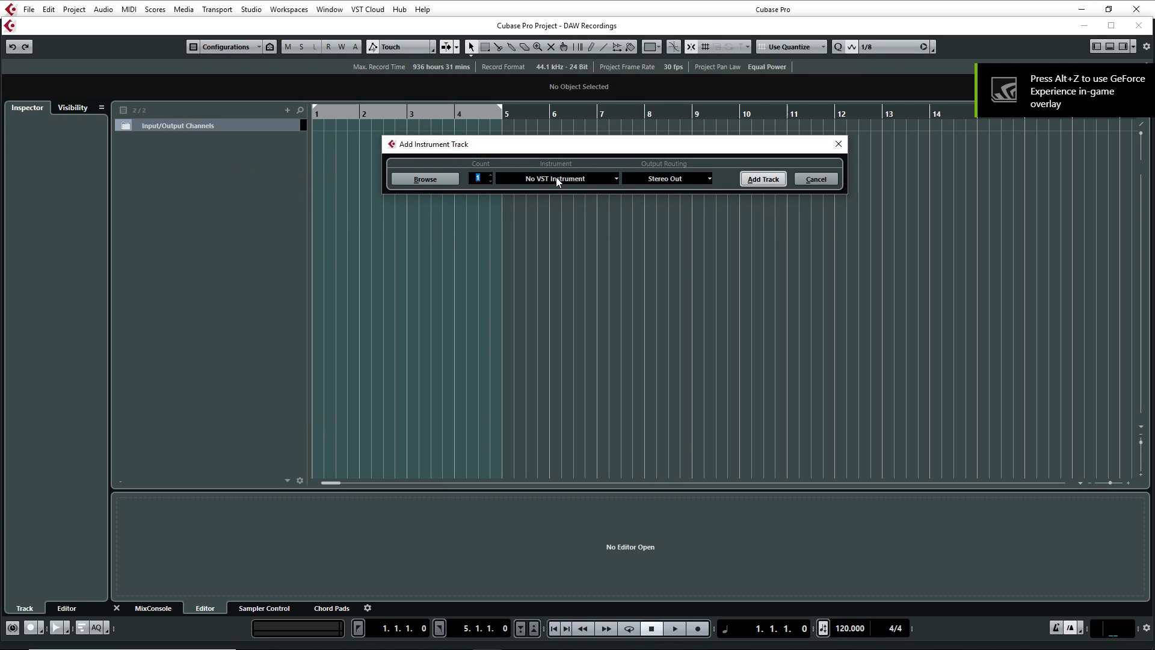
pyautogui.click(557, 178)
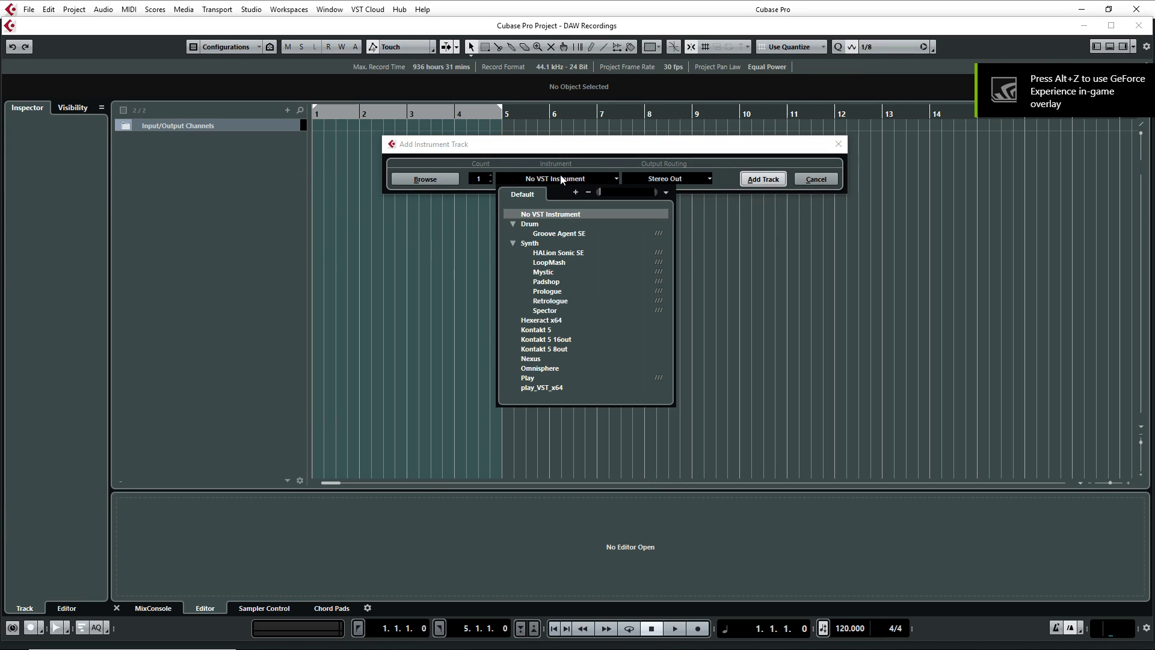
pyautogui.click(531, 377)
pyautogui.click(763, 178)
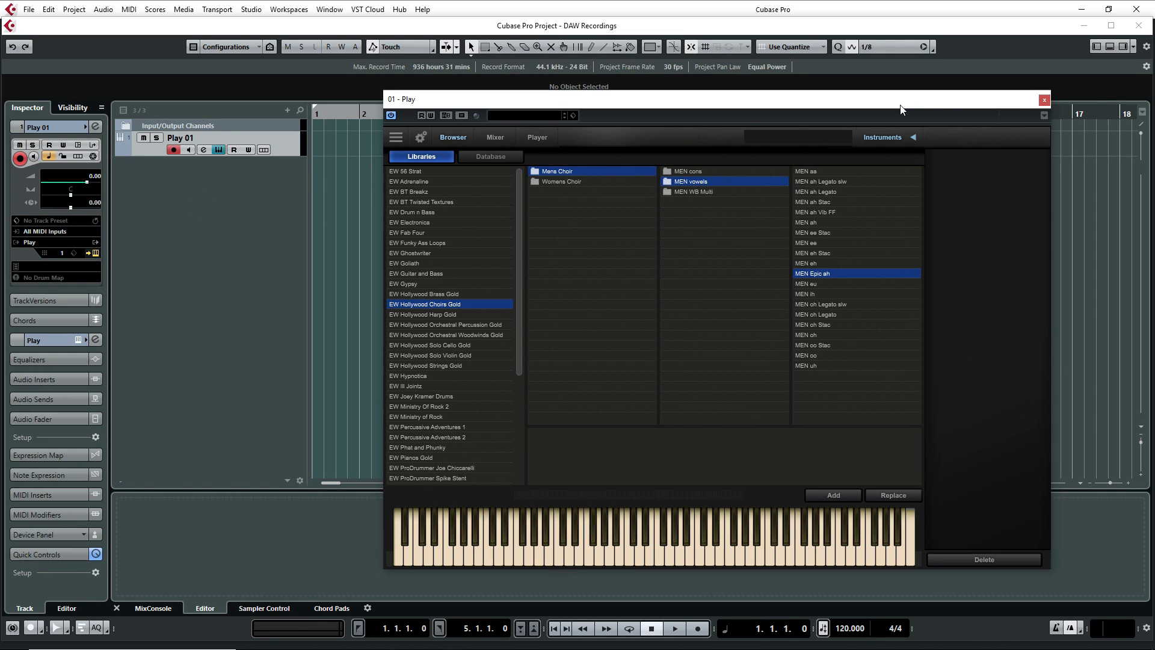
pyautogui.click(1044, 99)
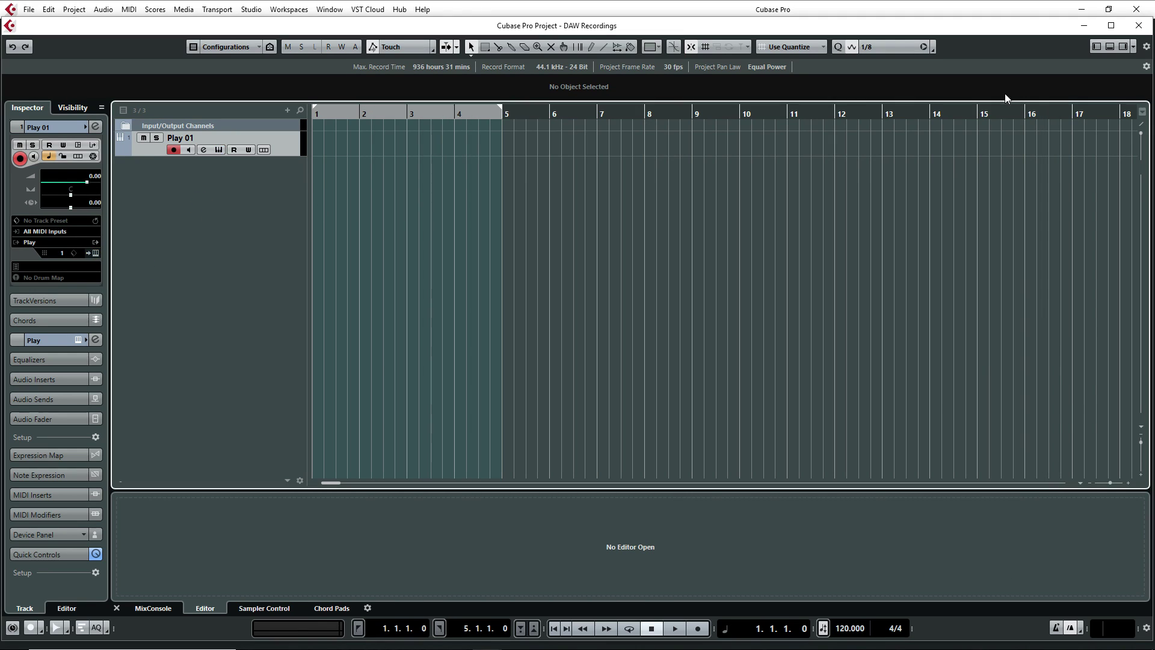
# Add a second instrument track running Kontakt 5 and close its plugin window.
pyautogui.rightClick(208, 189)
pyautogui.click(249, 209)
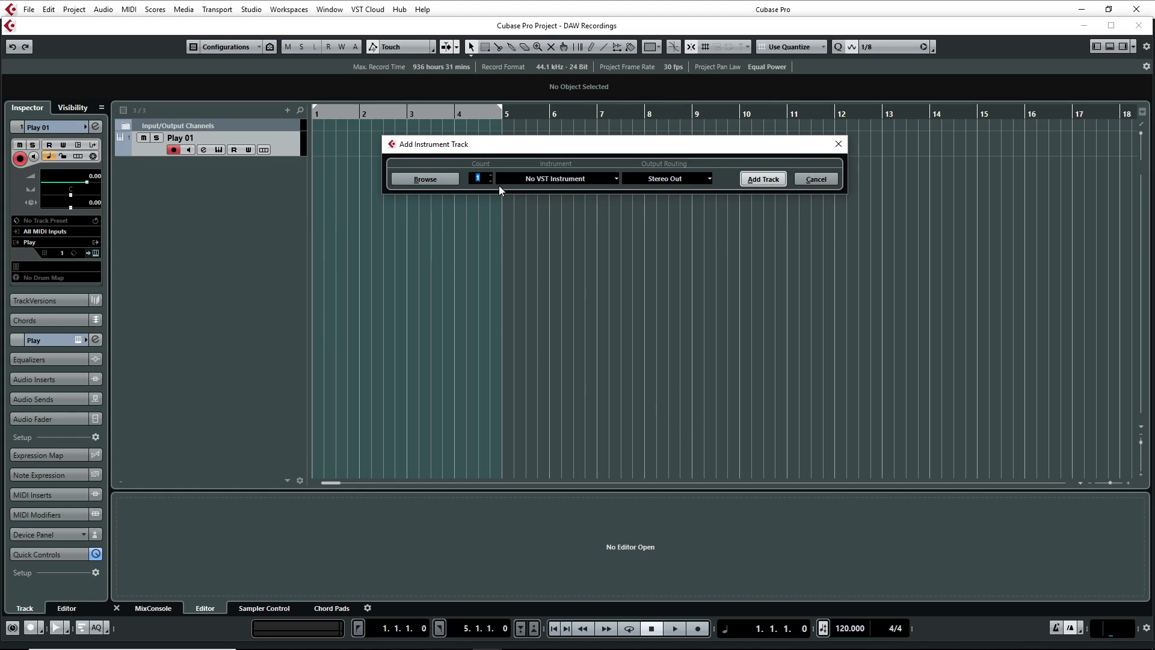
pyautogui.click(566, 180)
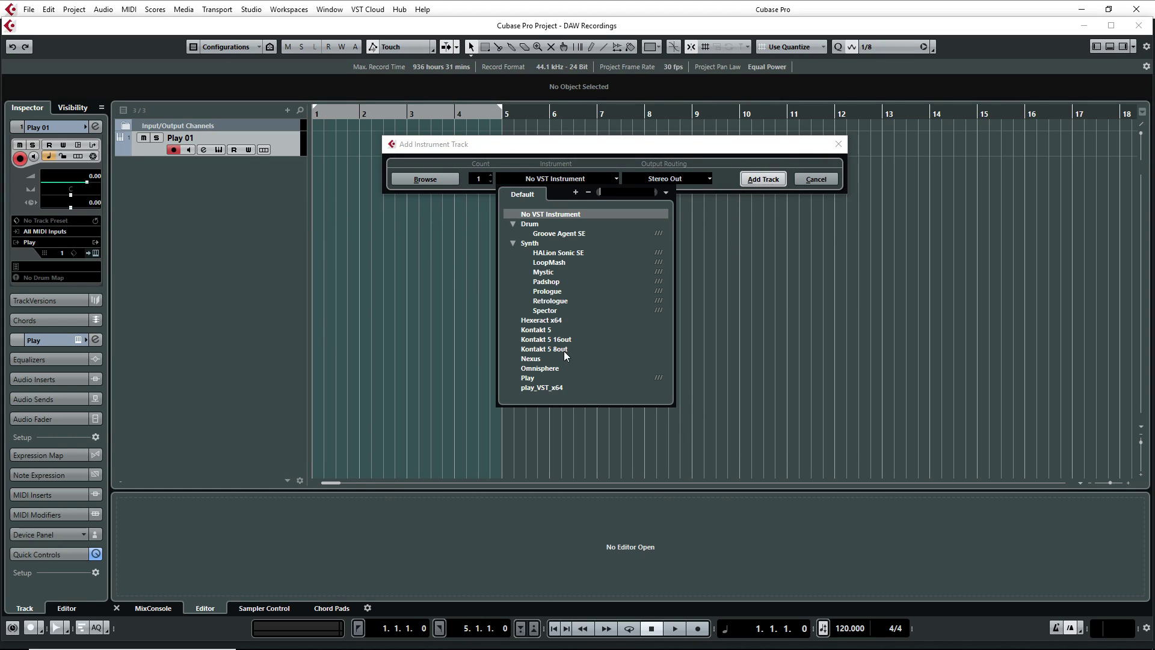
pyautogui.click(540, 330)
pyautogui.click(762, 179)
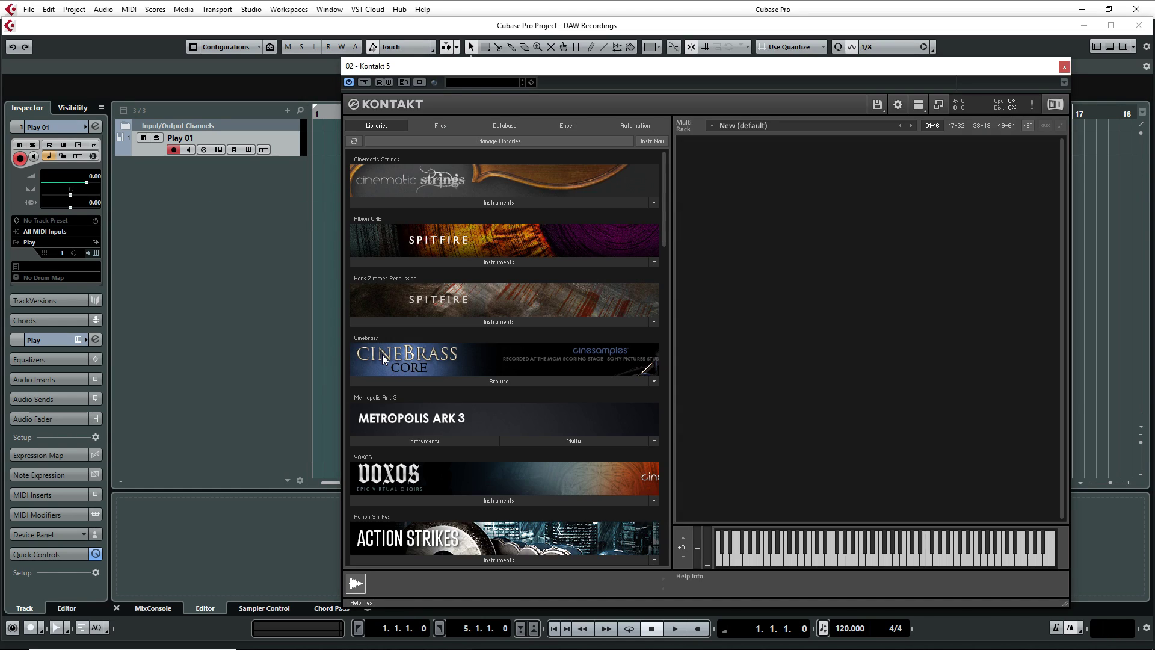
pyautogui.click(1064, 67)
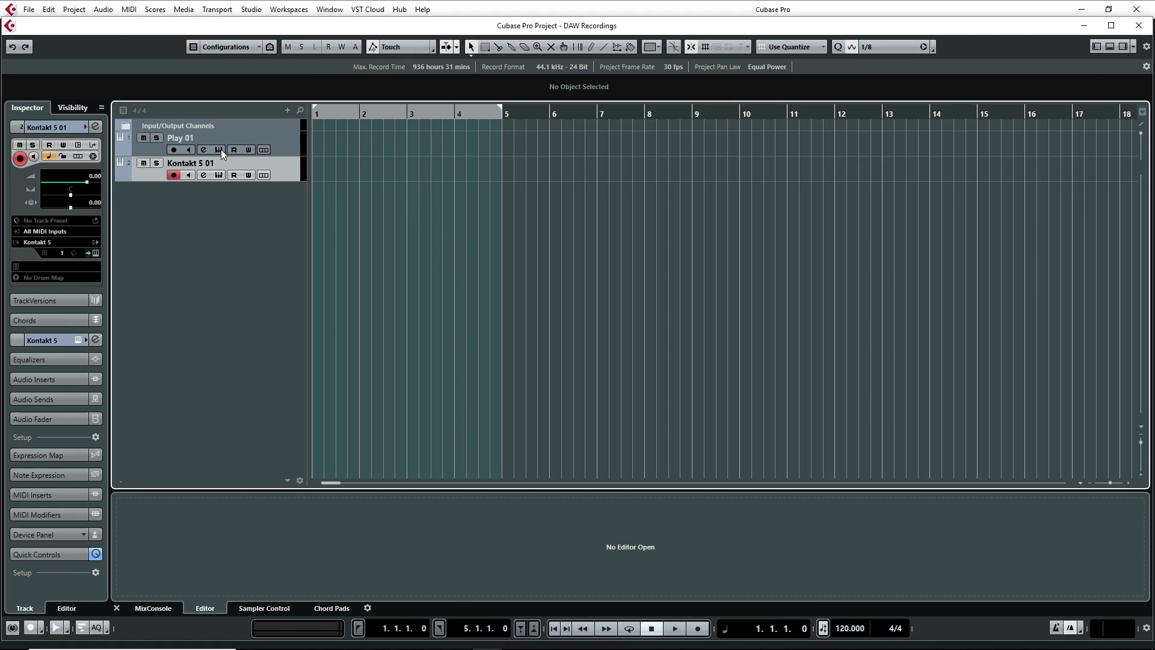
# Save the Play 01 instrument's current settings as a VST preset named 'Play' and close its window.
pyautogui.click(218, 150)
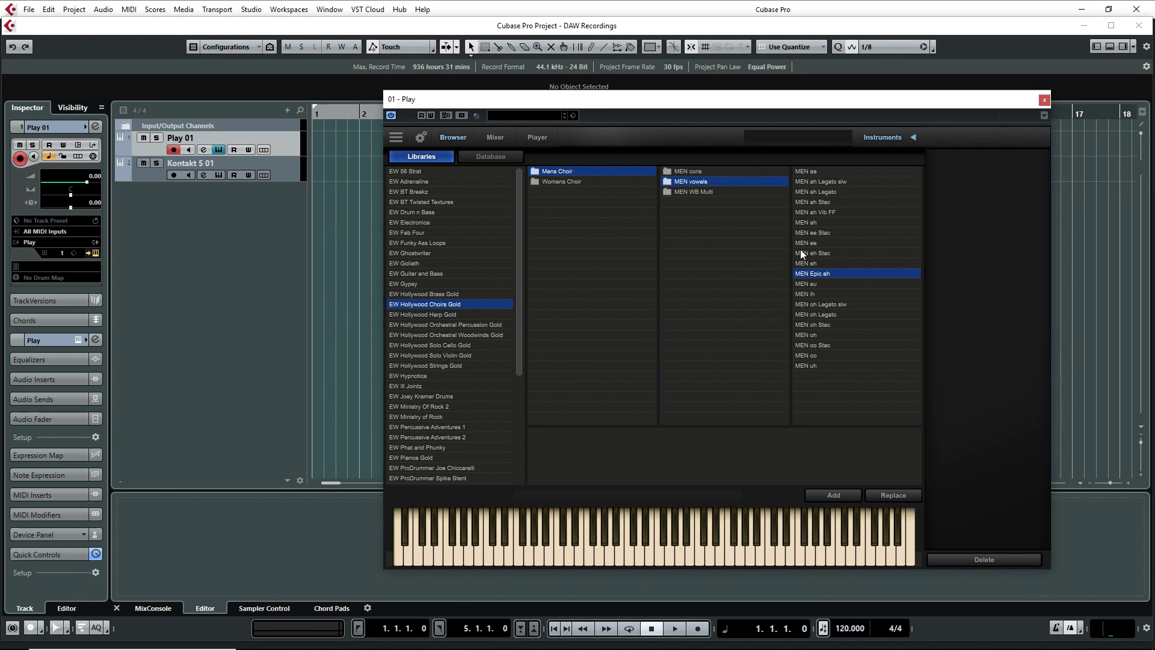
pyautogui.moveTo(670, 101); pyautogui.dragTo(590, 90)
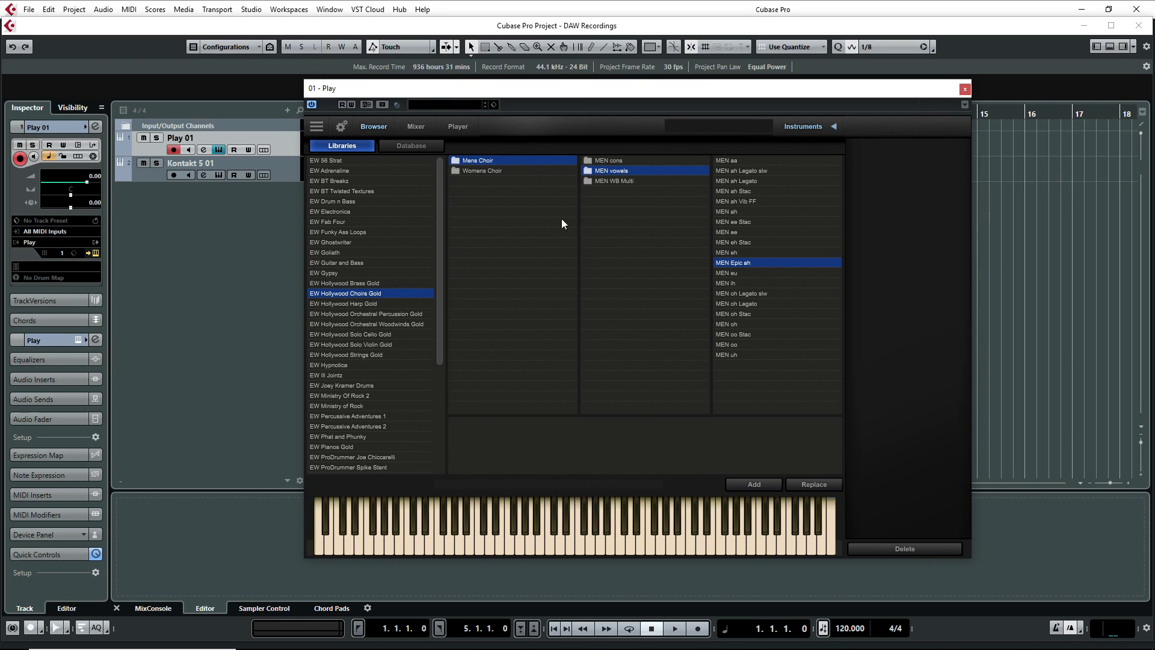
pyautogui.click(493, 105)
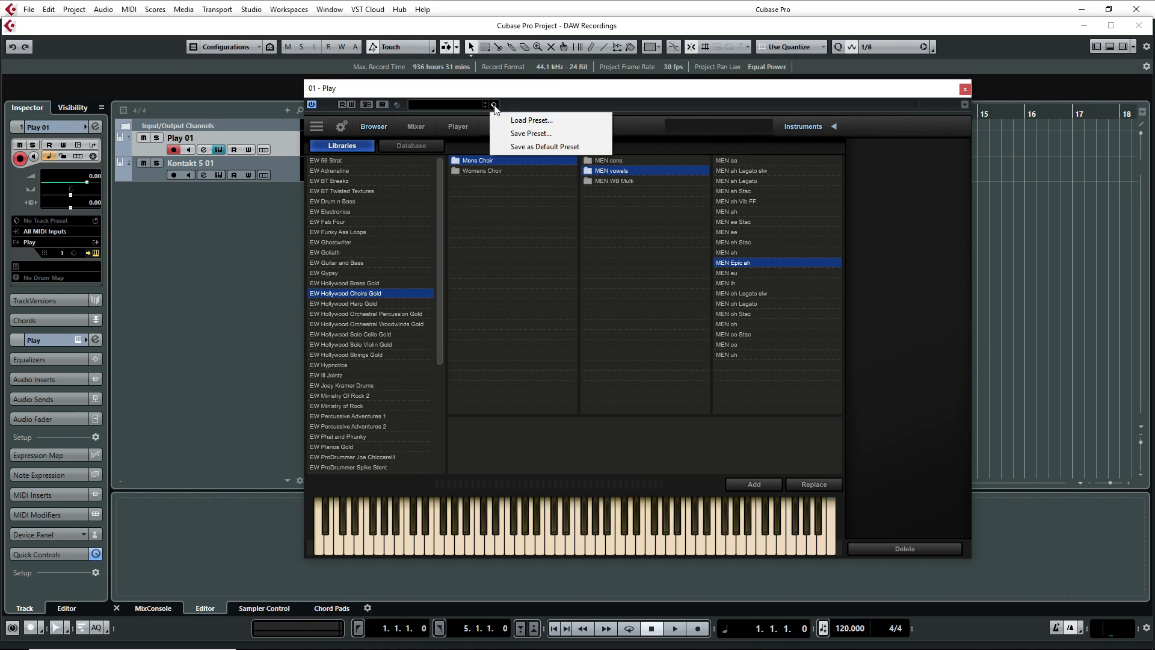
pyautogui.click(525, 133)
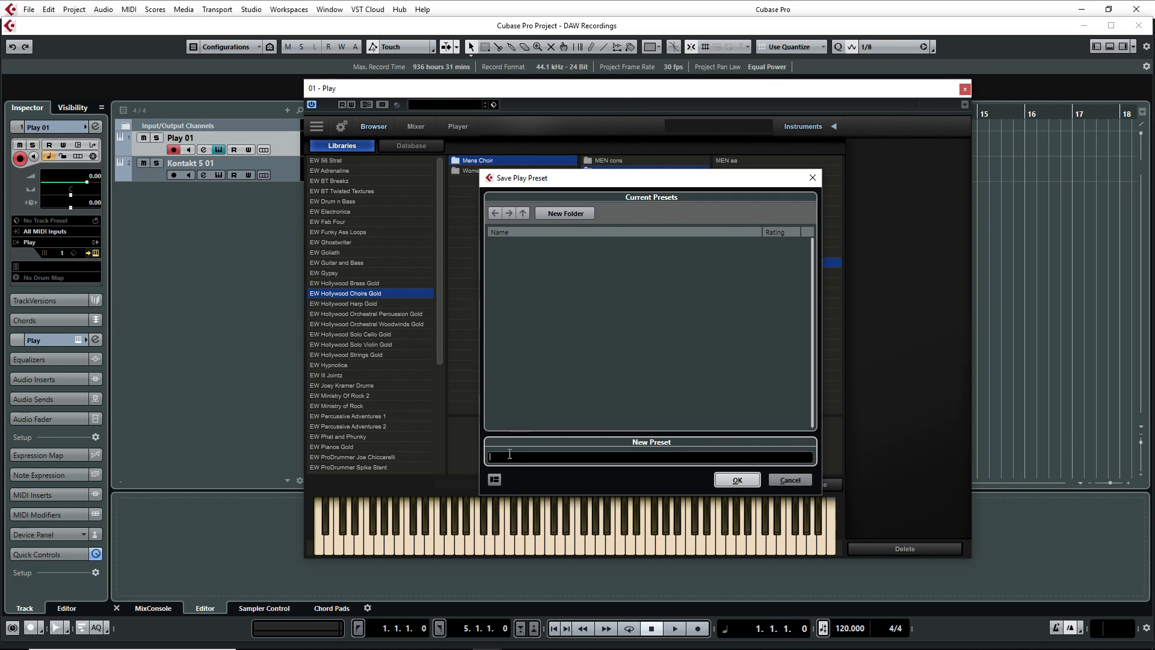
pyautogui.write('Play')
pyautogui.click(741, 484)
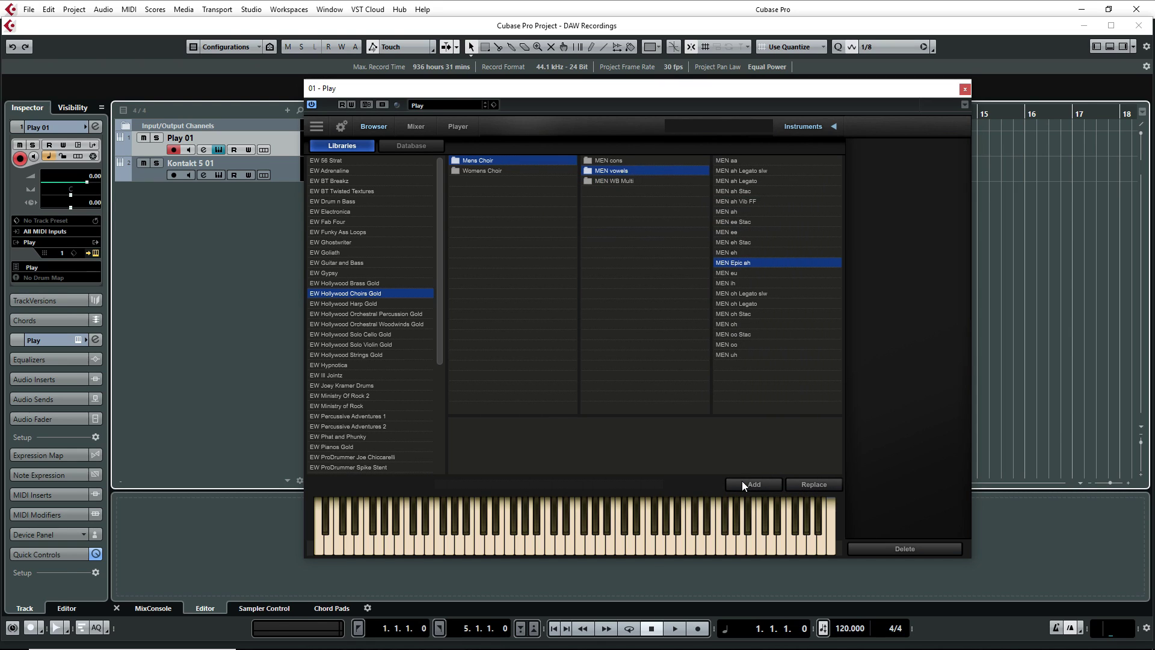
pyautogui.click(965, 89)
pyautogui.click(289, 176)
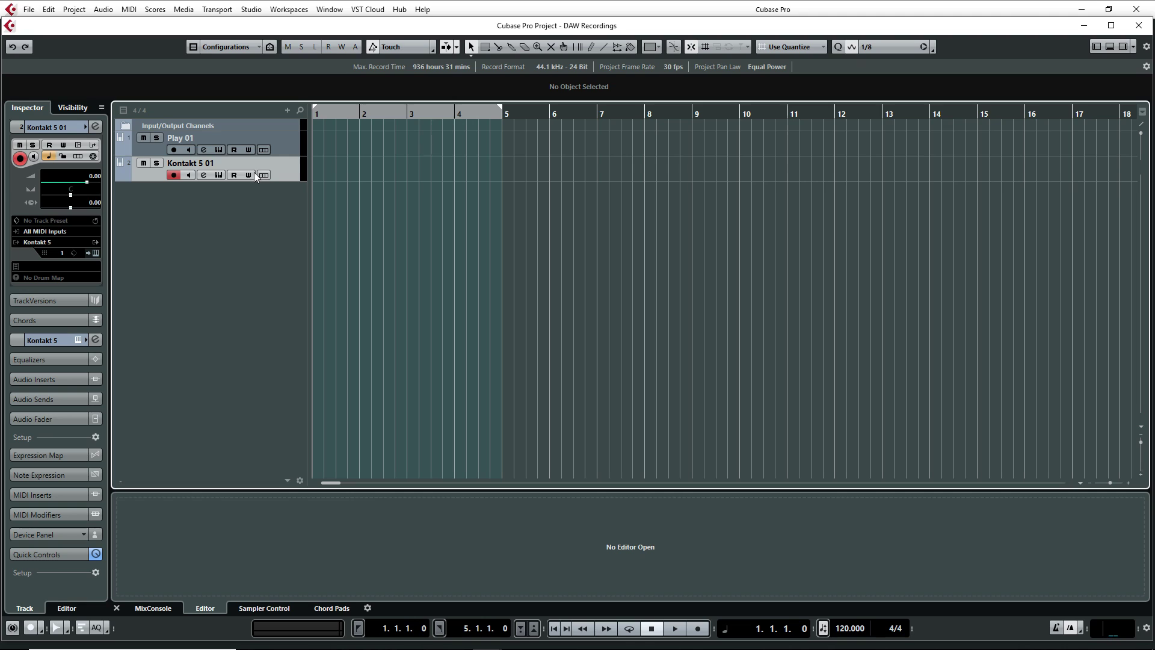
# Save the Kontakt 5 01 instrument setup as a preset named 'Kontakt' and close the plugin window.
pyautogui.click(219, 175)
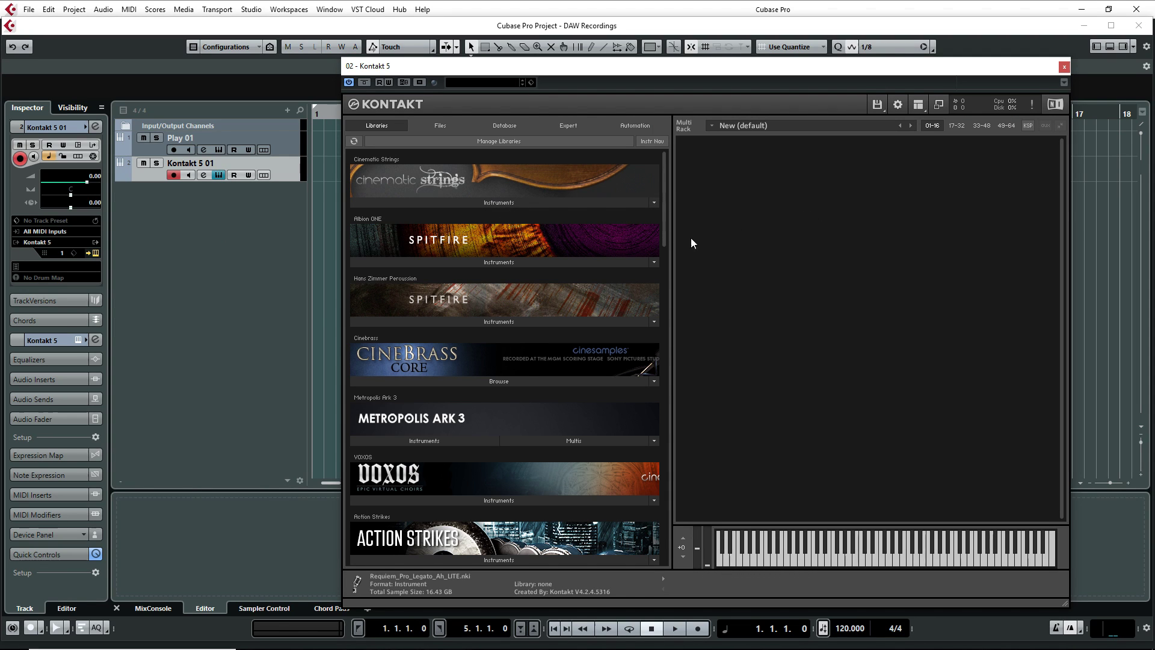
pyautogui.click(530, 82)
pyautogui.click(562, 111)
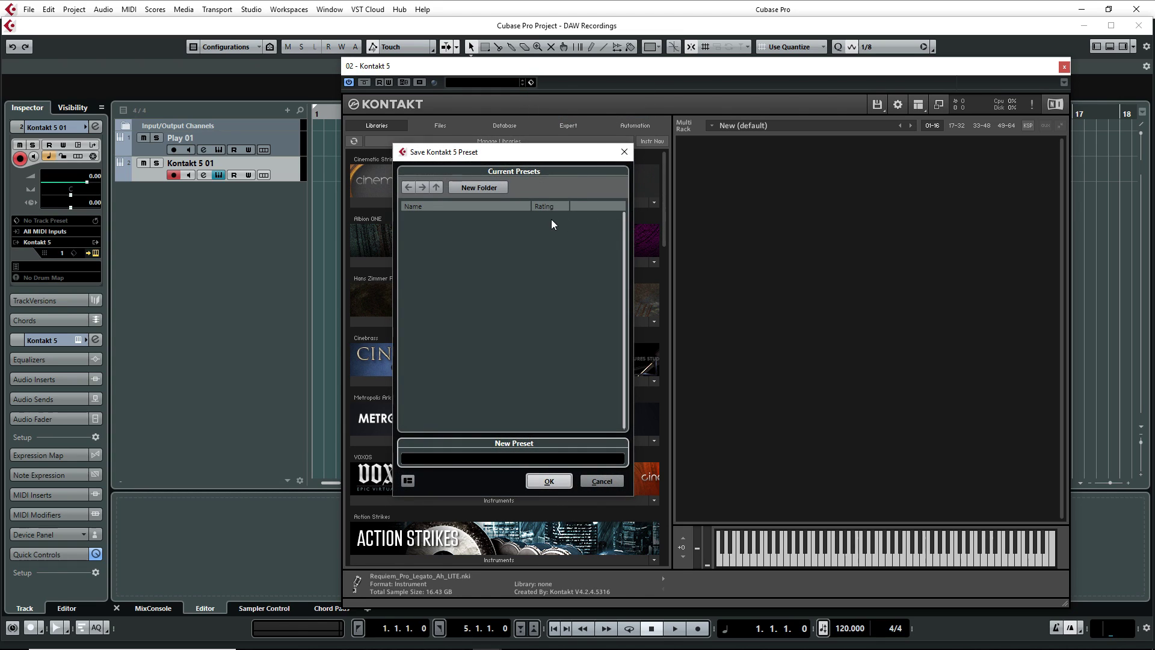
pyautogui.write('Kontakt')
pyautogui.click(550, 484)
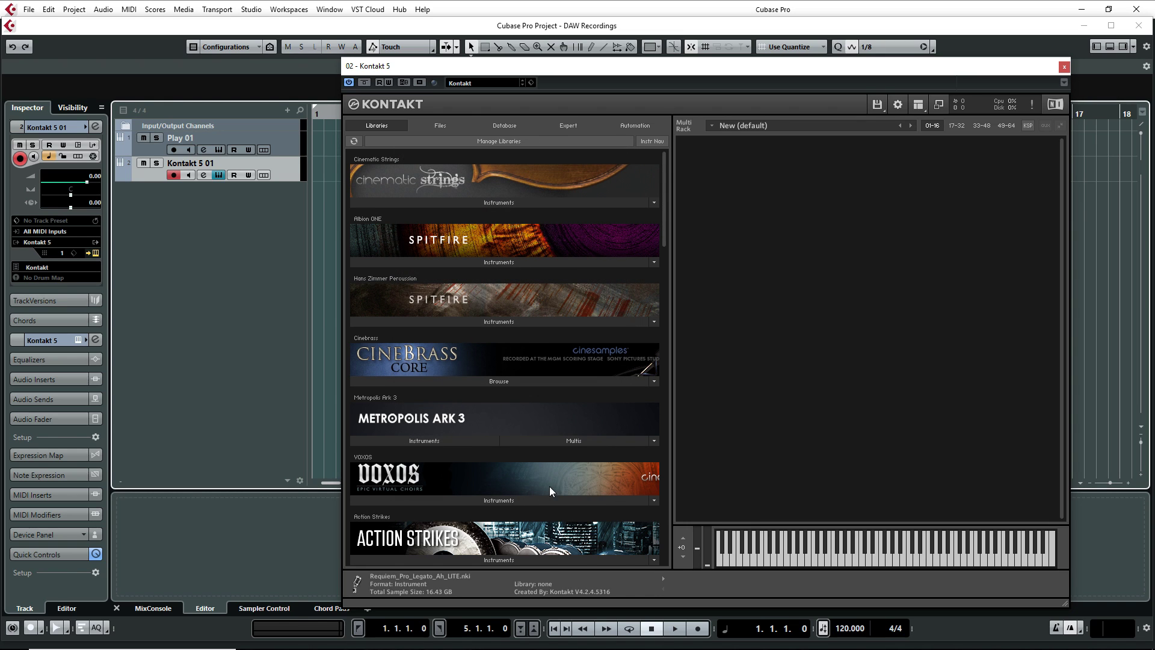
pyautogui.click(1064, 66)
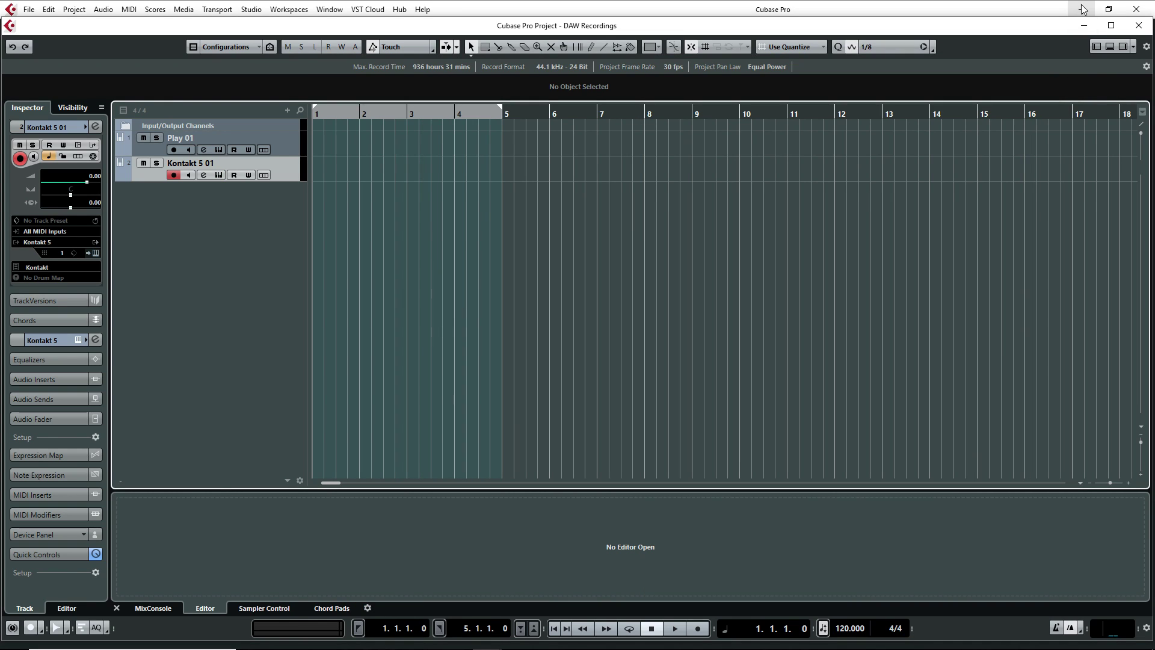
pyautogui.click(1081, 9)
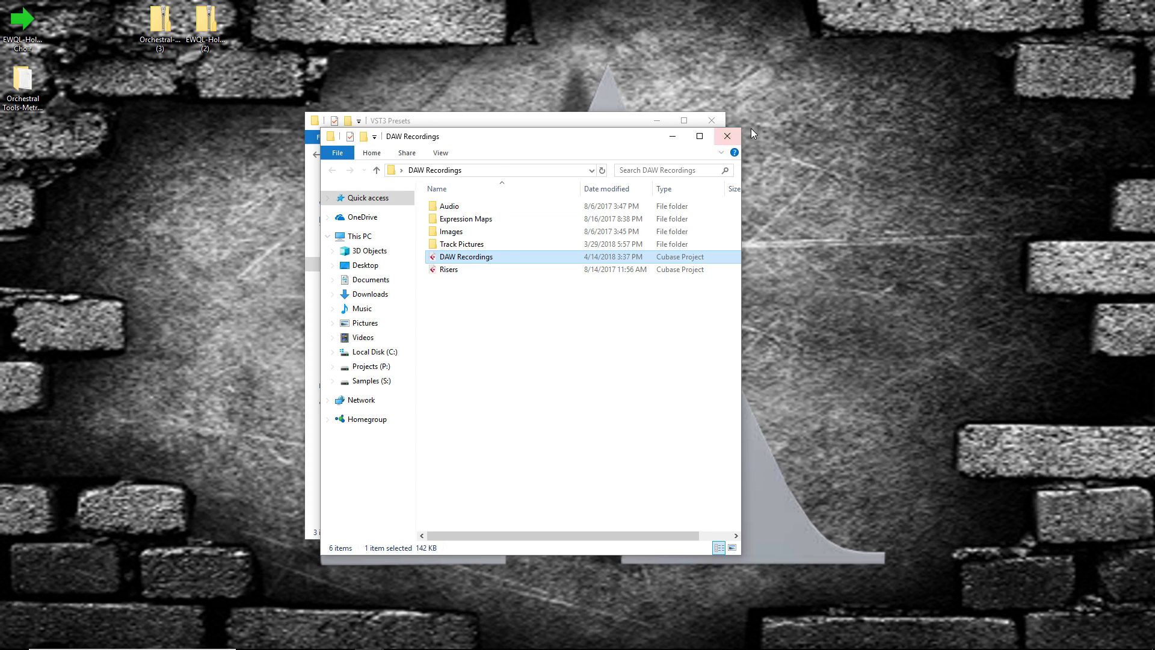
# Delete Play.vstpreset from Documents > VST3 Presets > East West > Play.
pyautogui.click(727, 136)
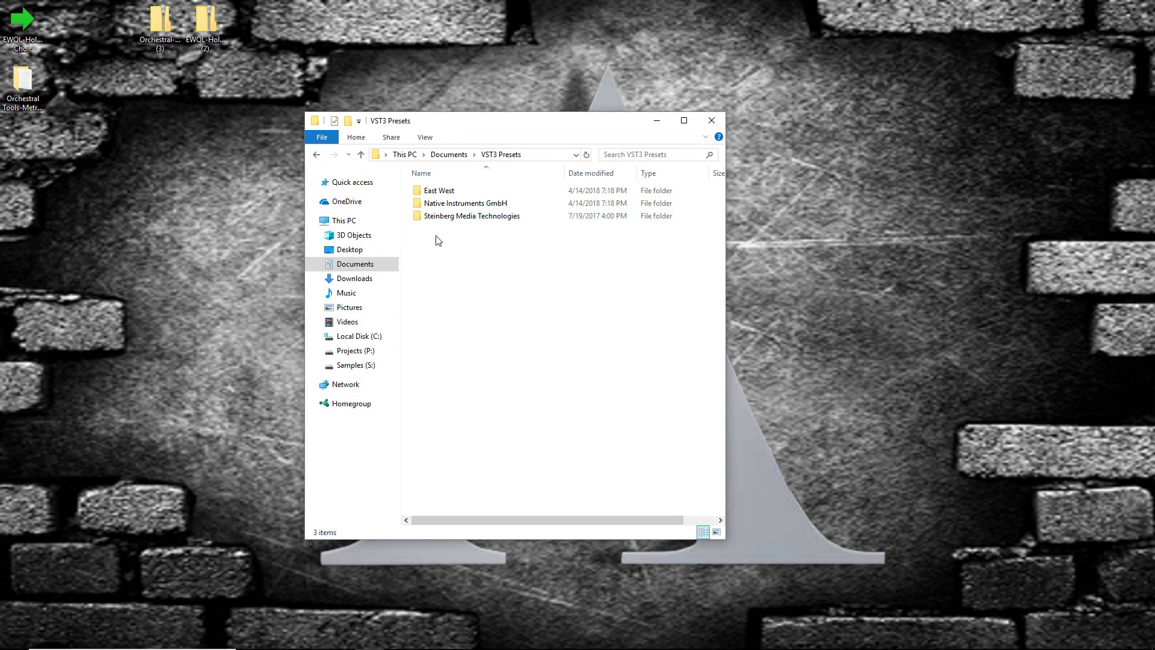
pyautogui.click(343, 267)
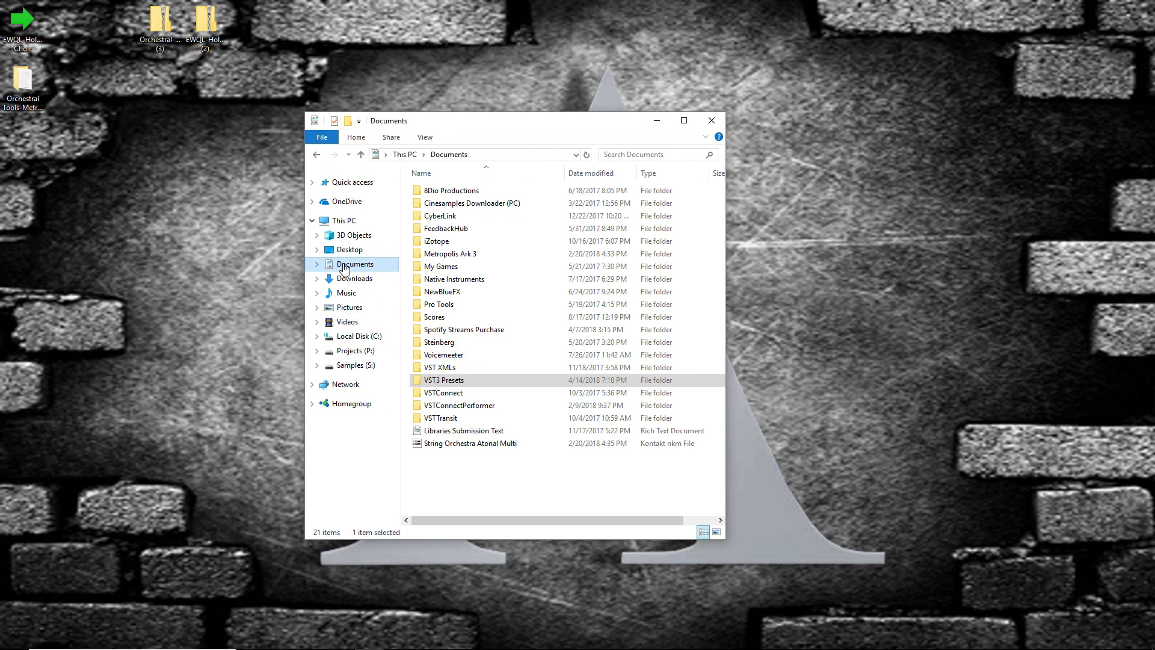
pyautogui.doubleClick(455, 383)
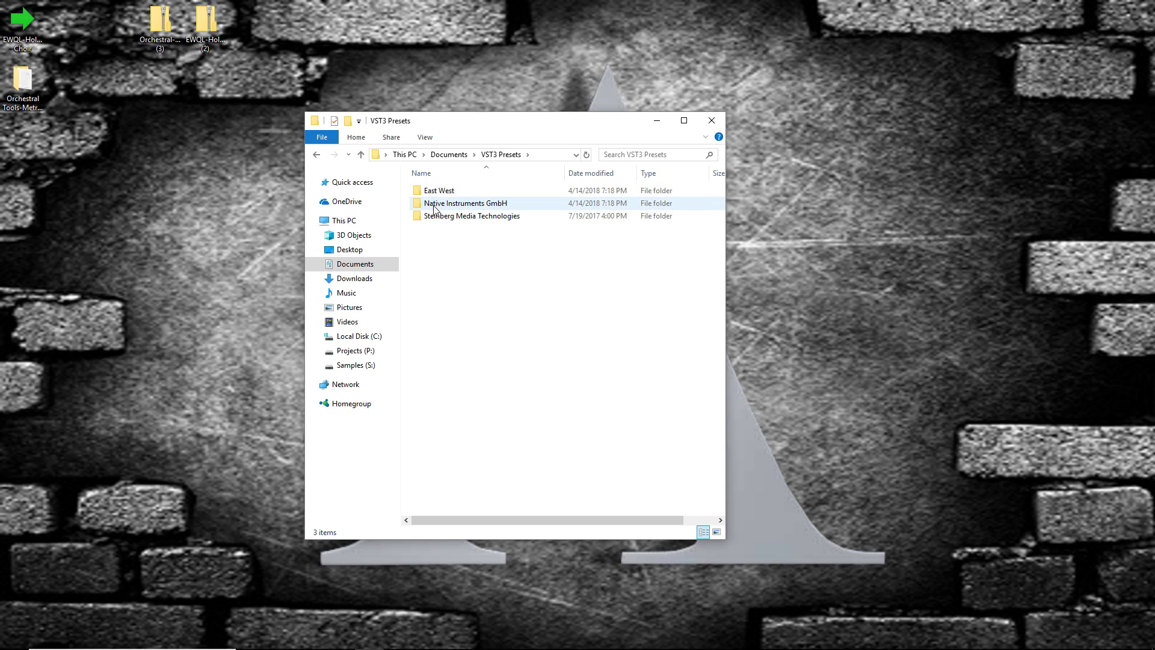
pyautogui.moveTo(486, 123); pyautogui.dragTo(534, 149)
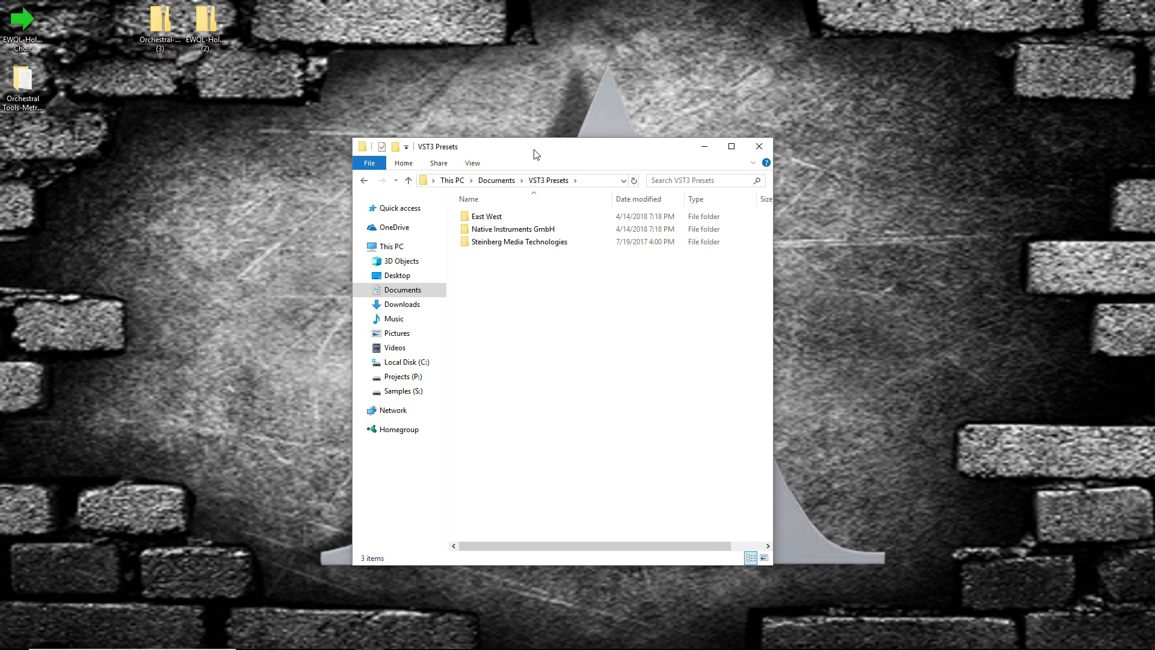
pyautogui.doubleClick(480, 217)
pyautogui.doubleClick(480, 217)
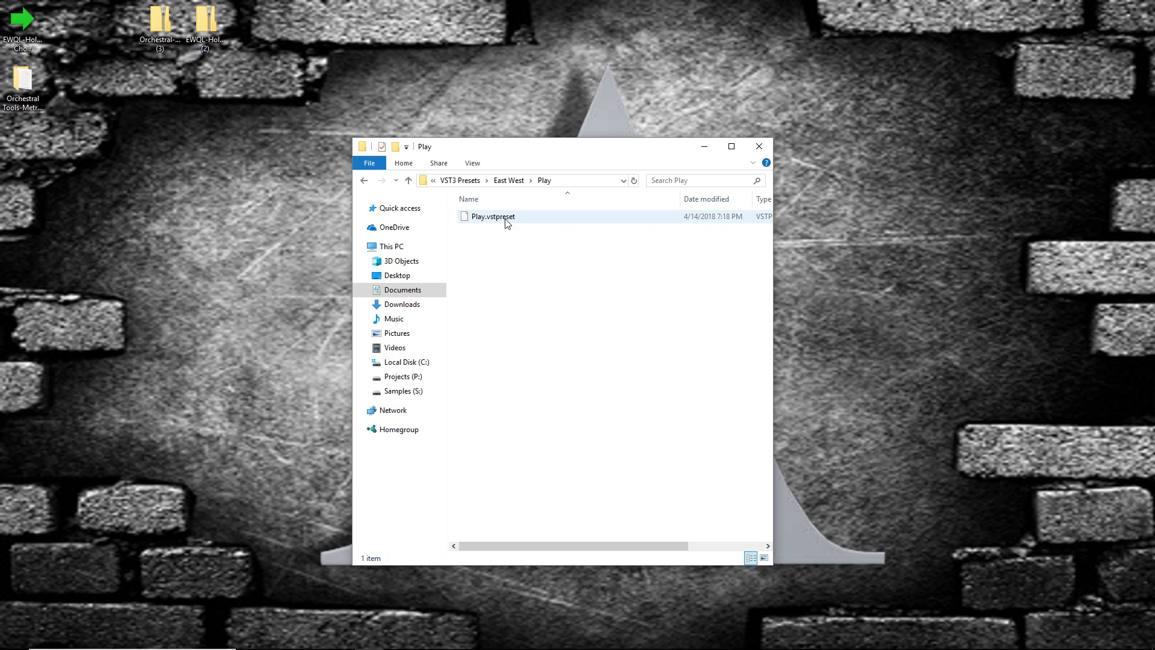
pyautogui.rightClick(494, 218)
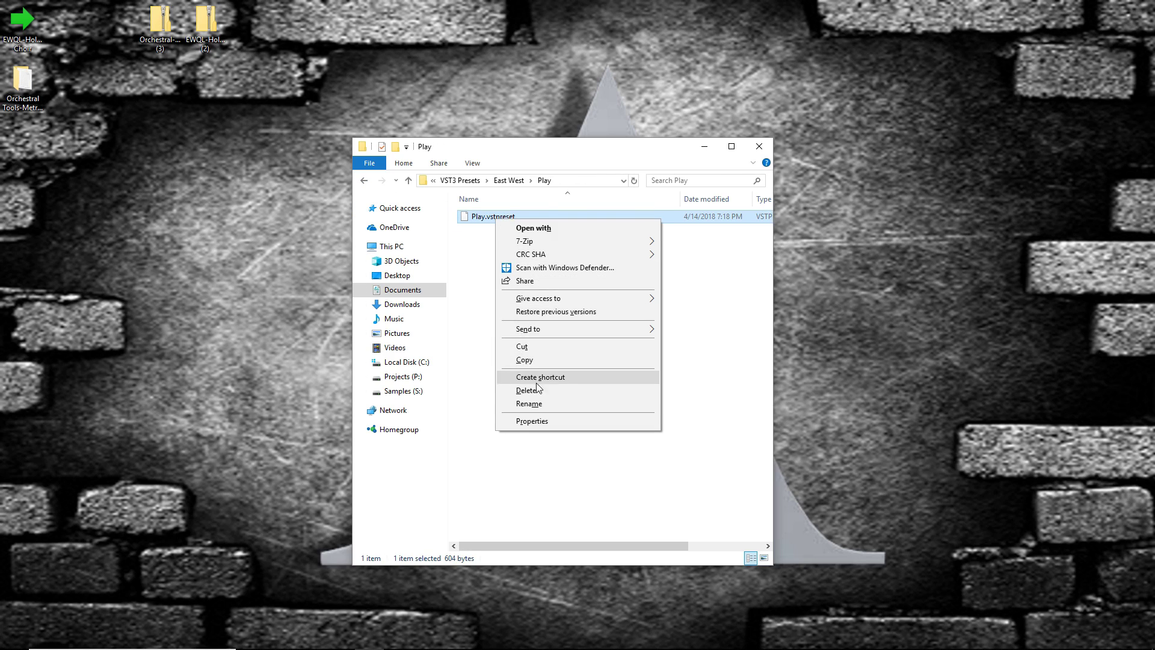
pyautogui.click(517, 390)
pyautogui.click(611, 378)
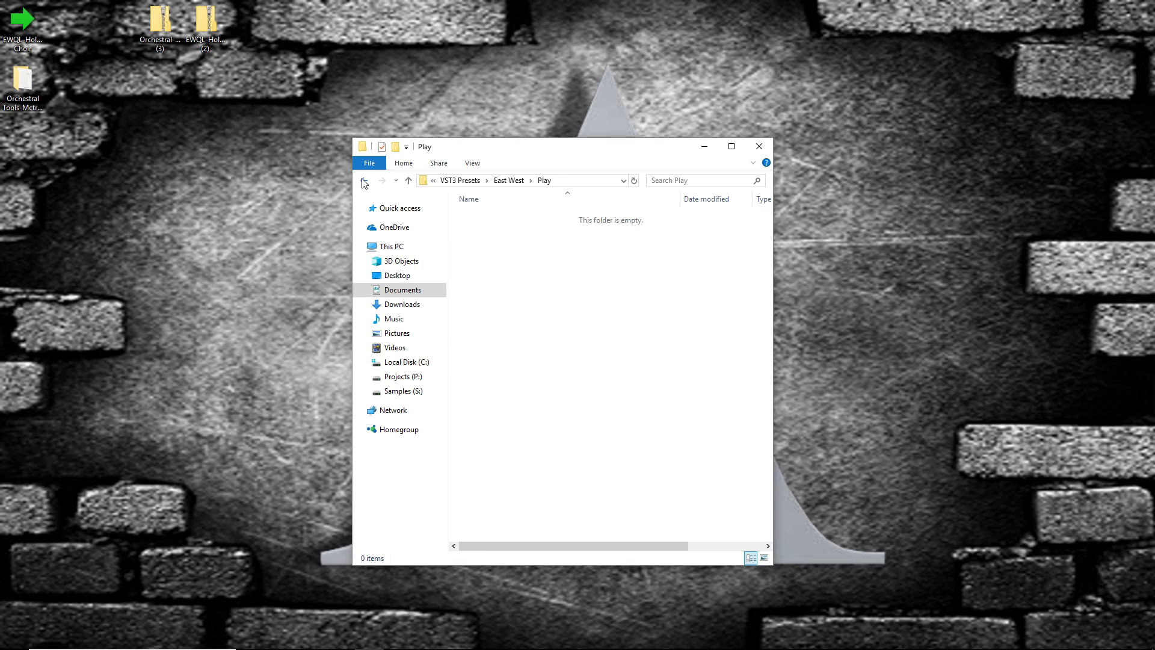
pyautogui.click(364, 181)
pyautogui.click(364, 181)
# Delete Kontakt.vstpreset from Native Instruments GmbH > Kontakt 5, then minimize Explorer.
pyautogui.doubleClick(486, 230)
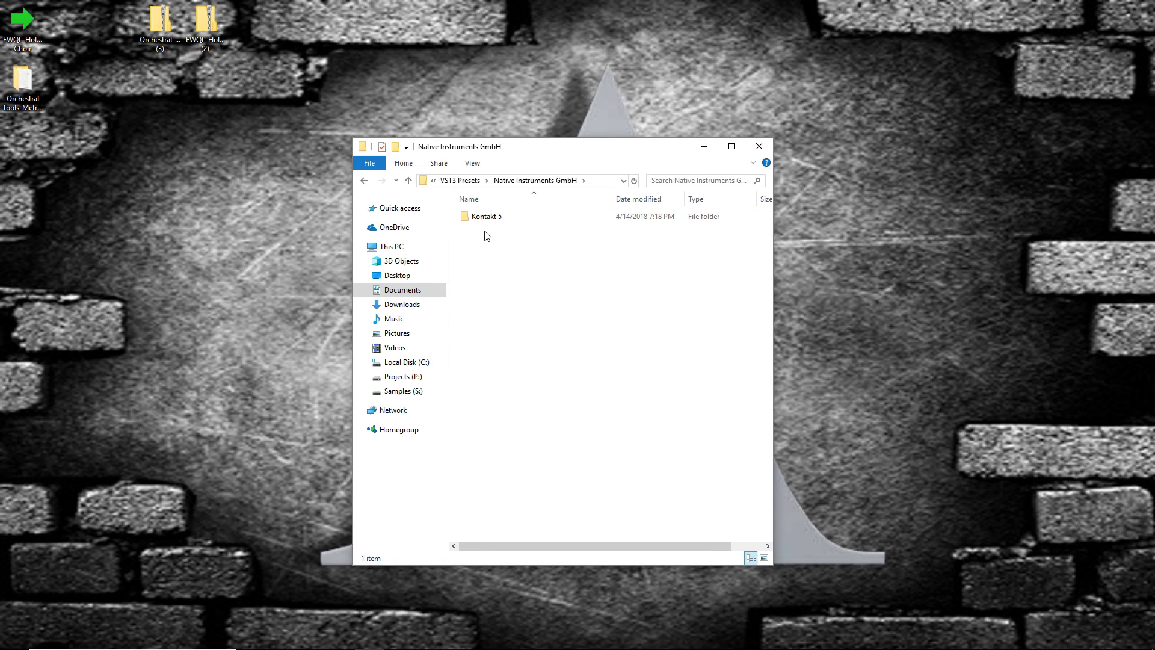
pyautogui.doubleClick(483, 221)
pyautogui.rightClick(484, 221)
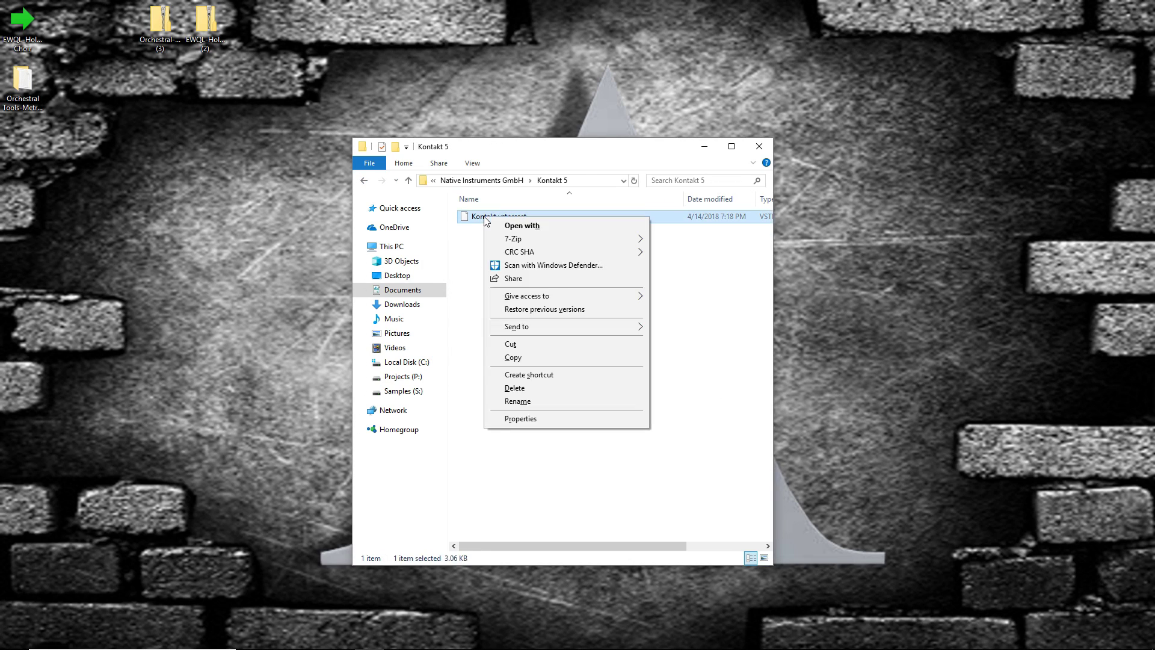
pyautogui.click(533, 388)
pyautogui.click(620, 378)
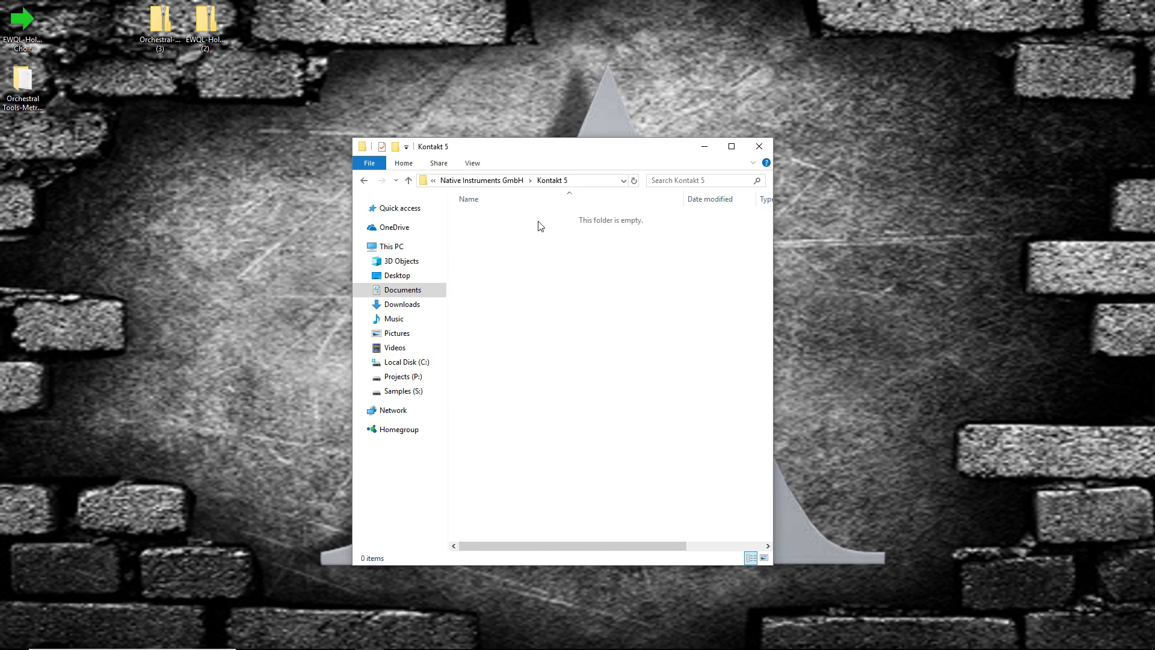
pyautogui.click(364, 181)
pyautogui.click(364, 181)
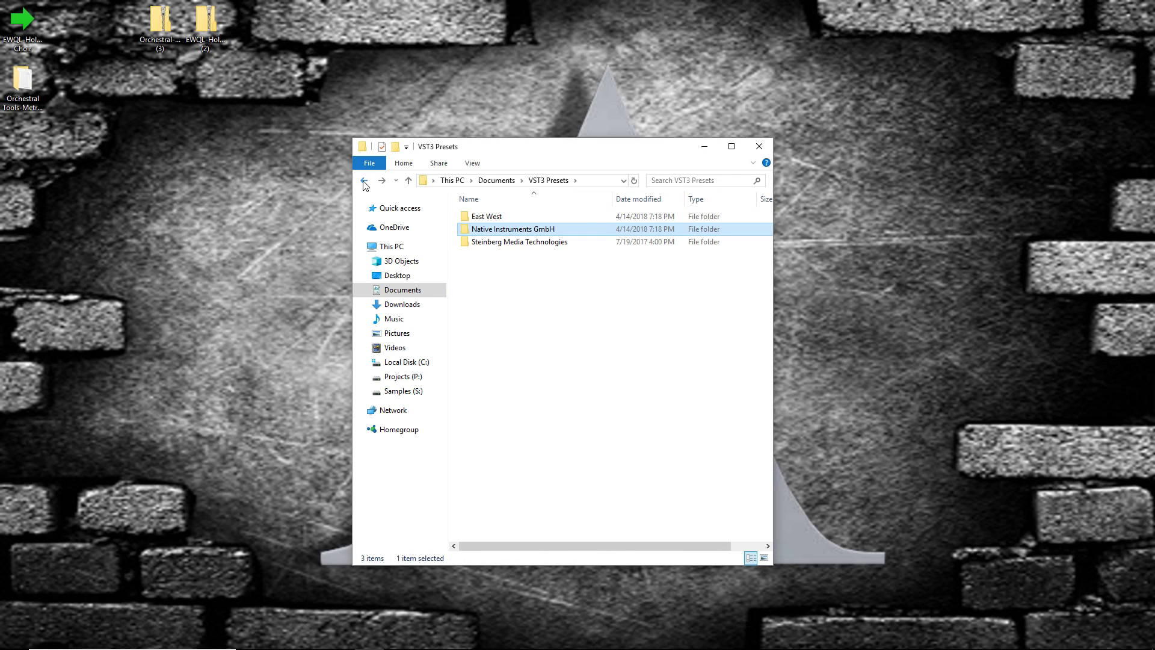
pyautogui.click(368, 638)
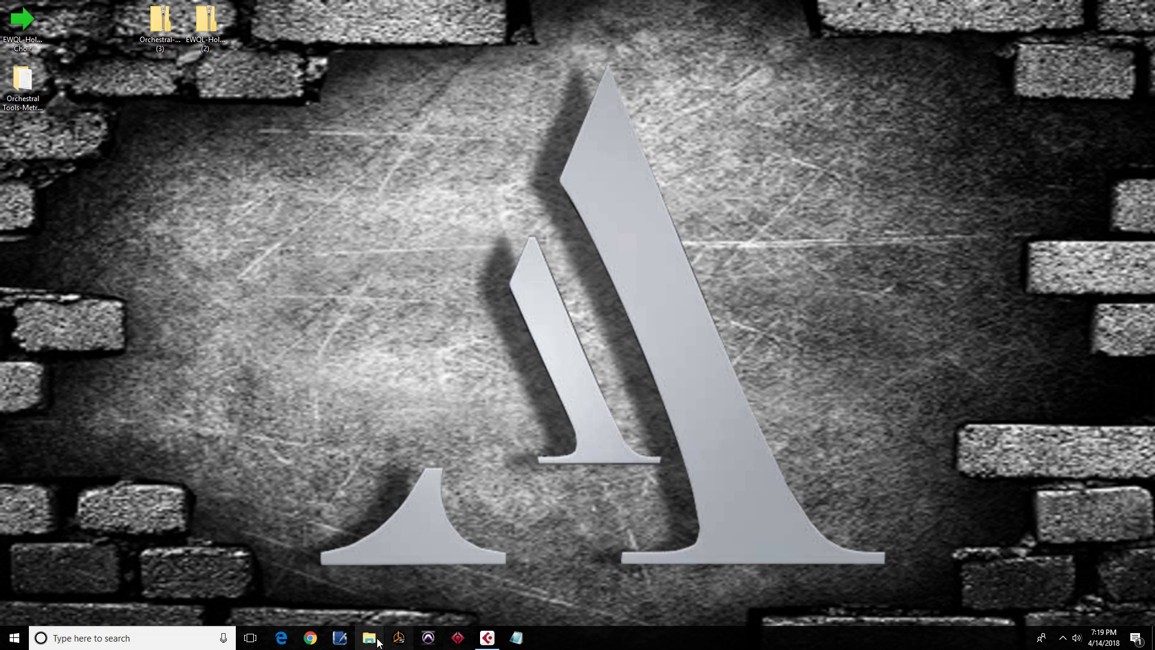
# Load the Hollywood Choir Men vowels All in one preset into Play 01's instrument, then close it.
pyautogui.click(487, 638)
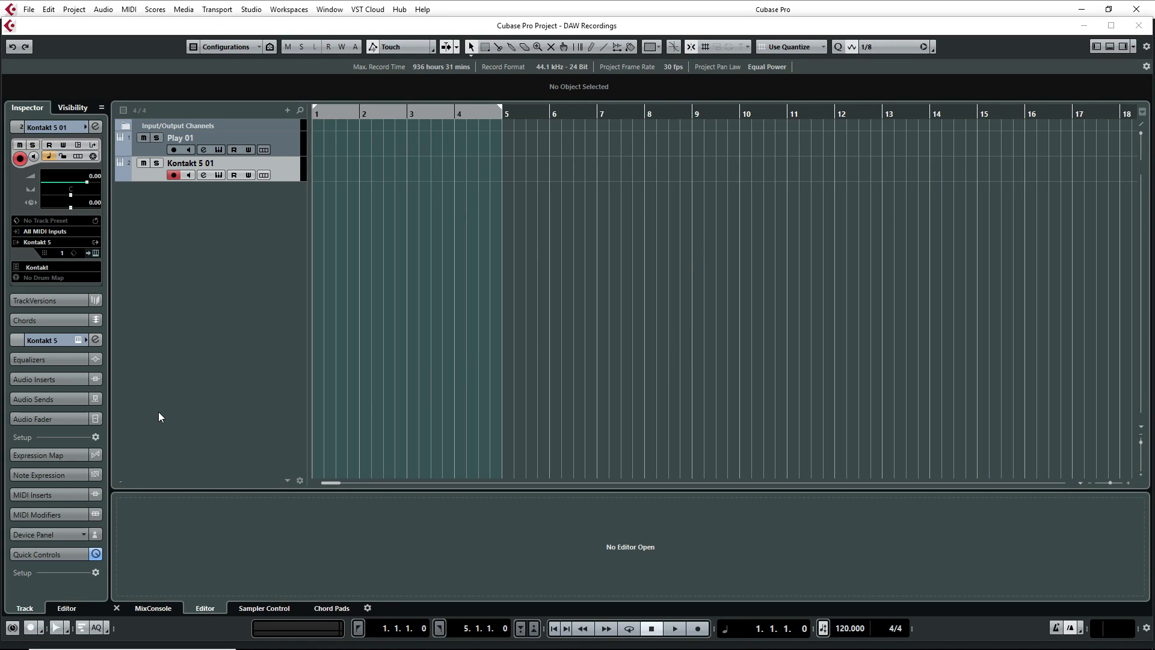
pyautogui.click(292, 146)
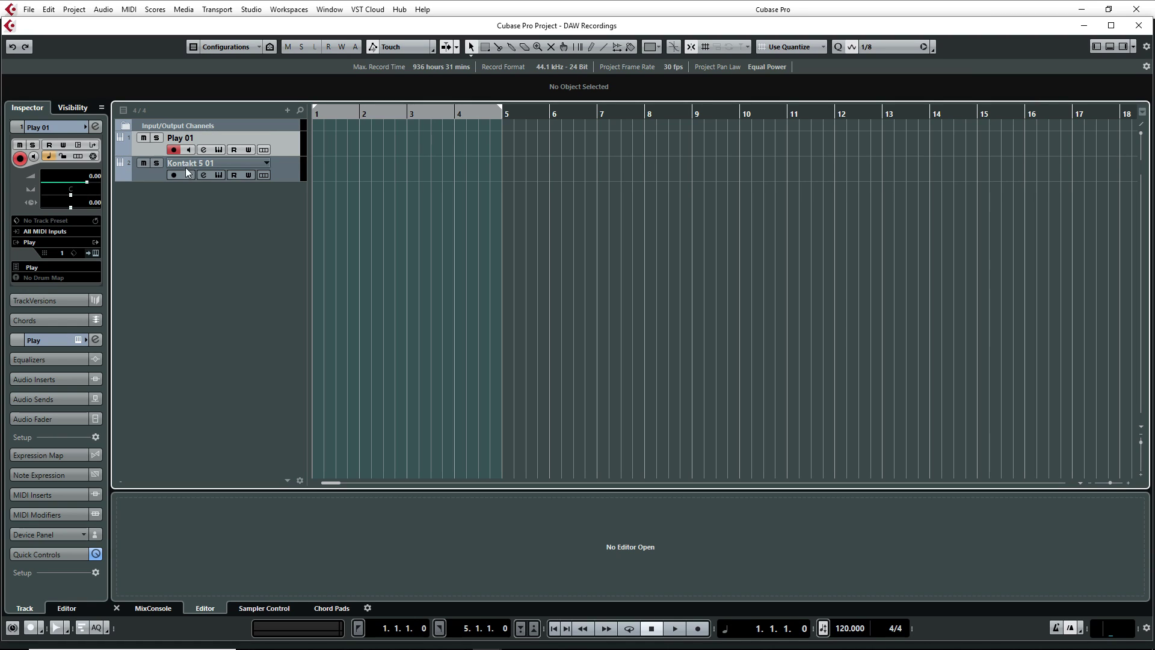
pyautogui.click(218, 149)
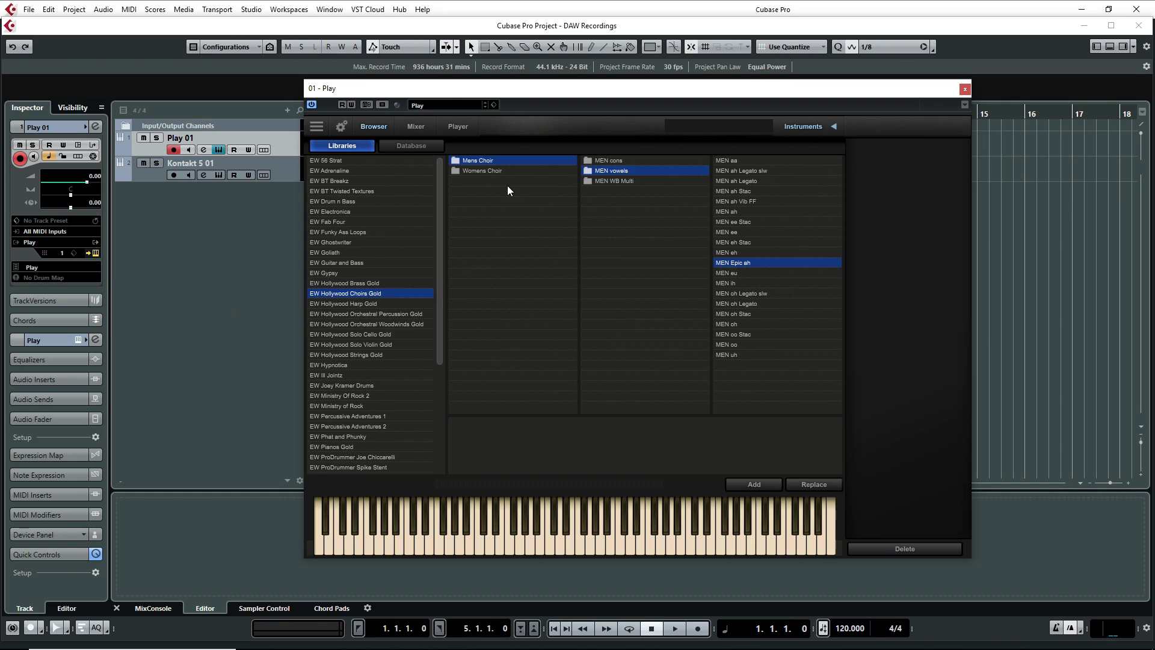
pyautogui.click(494, 106)
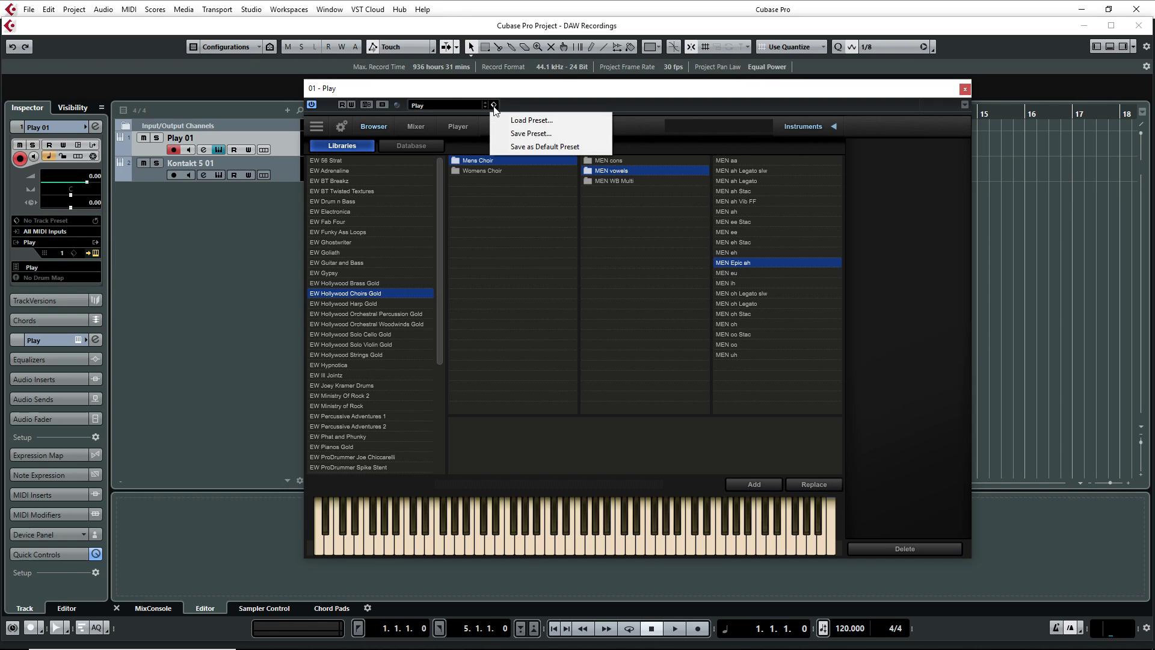
pyautogui.click(535, 120)
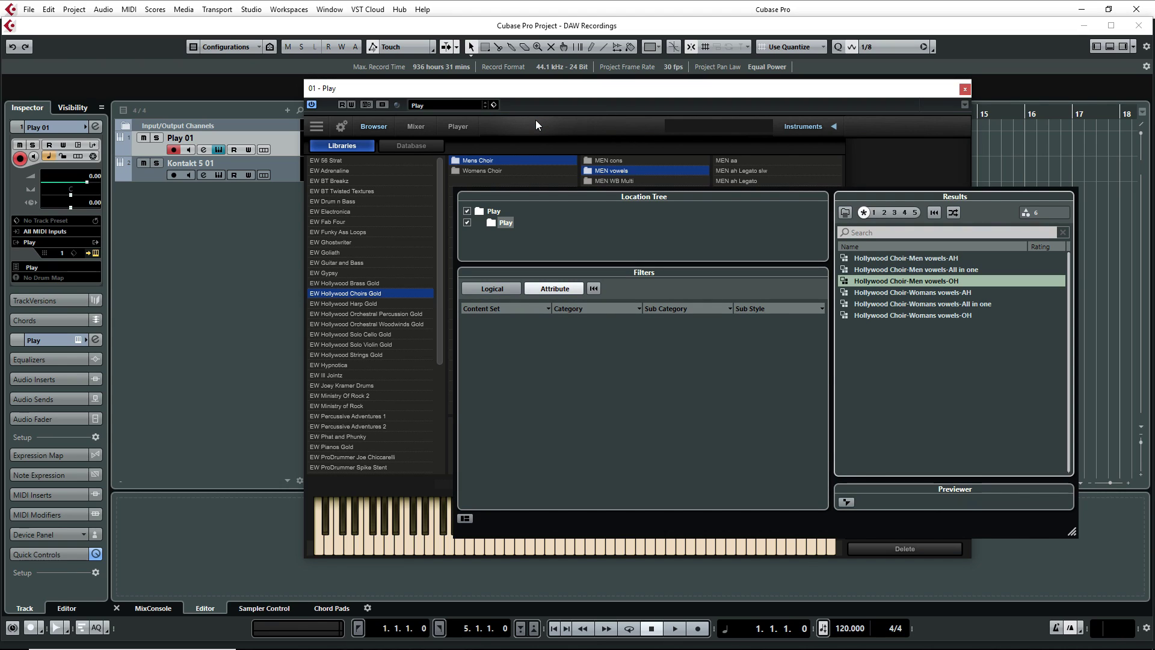
pyautogui.moveTo(758, 196); pyautogui.dragTo(699, 179)
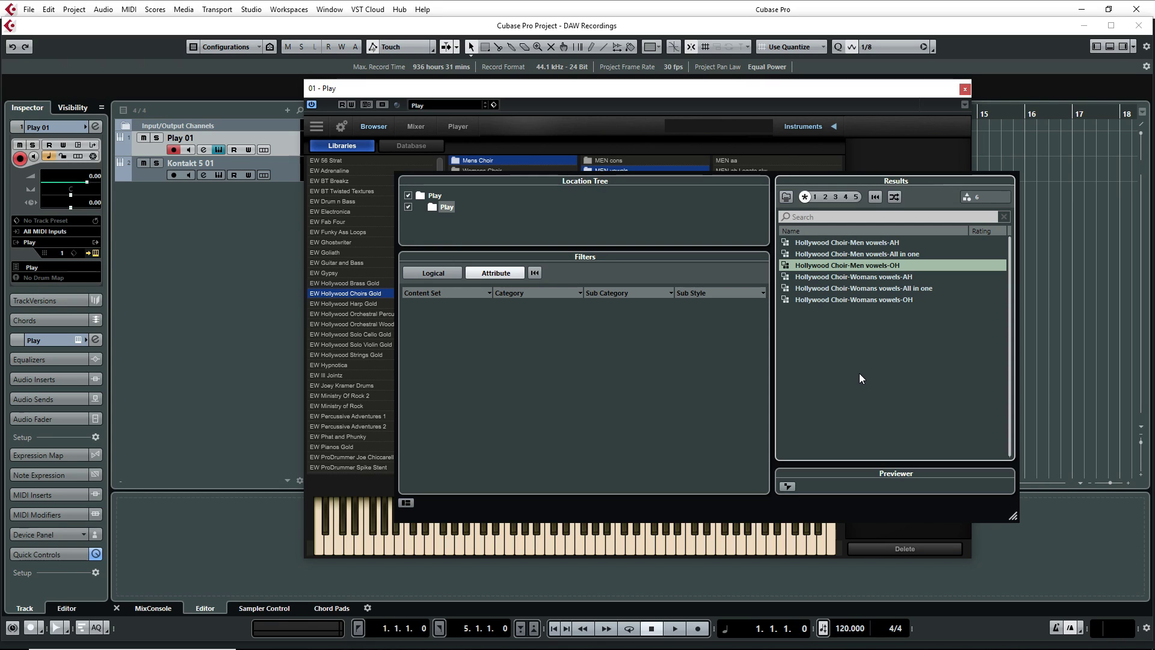
pyautogui.doubleClick(854, 254)
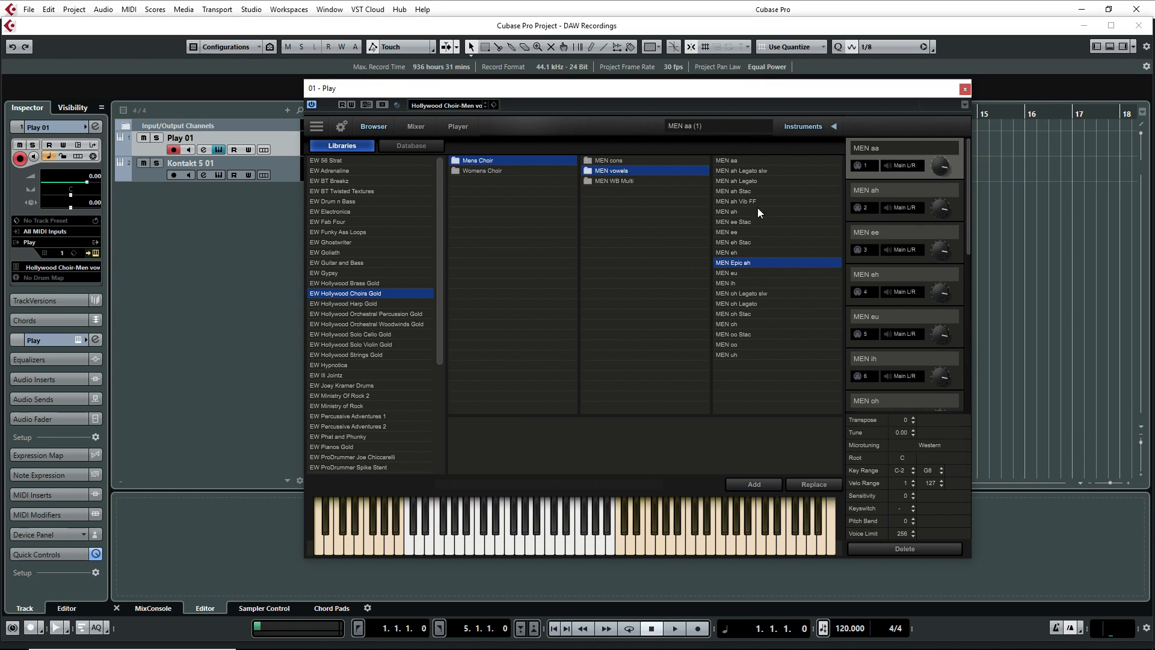
pyautogui.keyDown('ctrl'); pyautogui.click(38, 455); pyautogui.keyUp('ctrl')
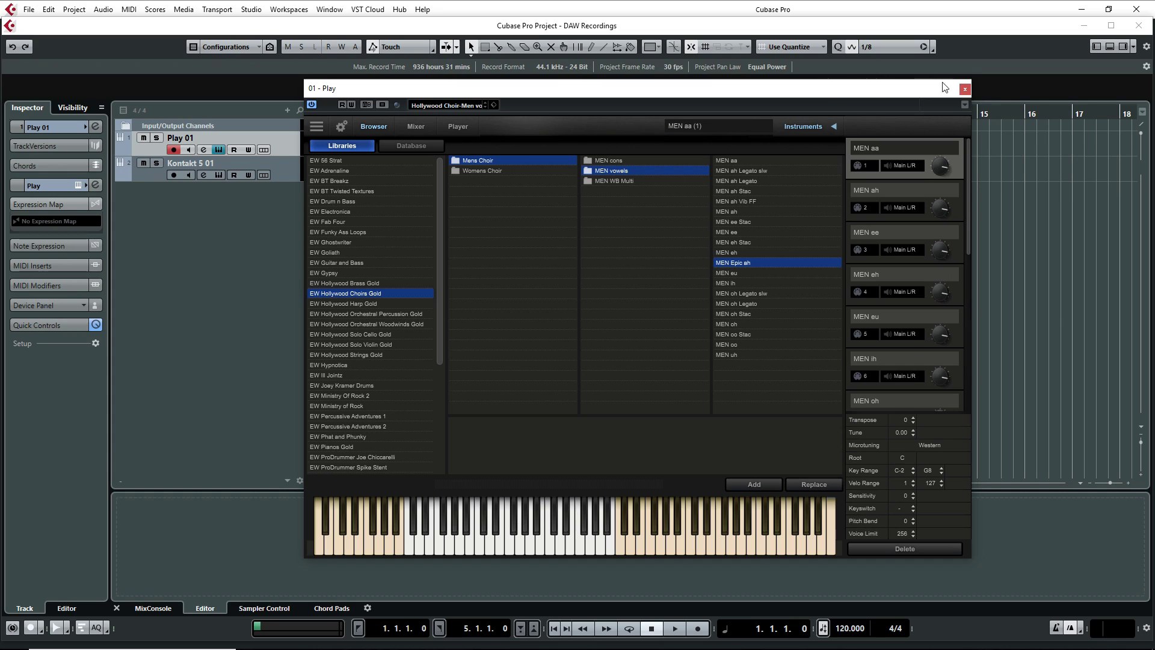
pyautogui.click(965, 89)
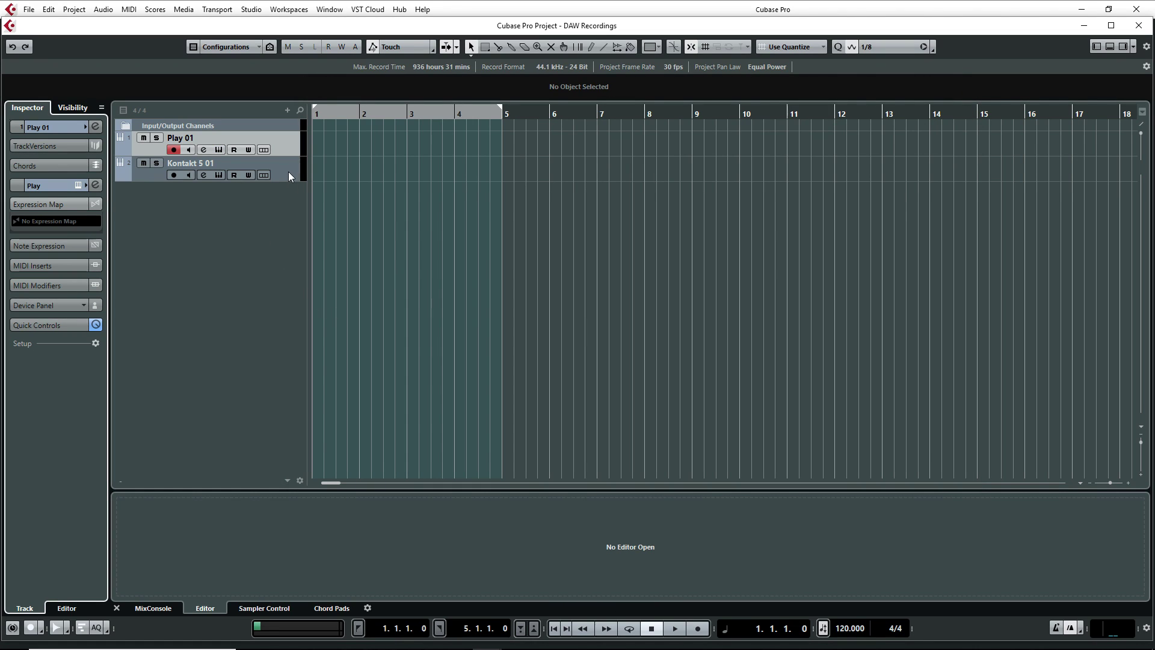
# Load MA3-Horns Ensemble Multi into Kontakt 5 01 from its preset browser and close the window.
pyautogui.click(219, 175)
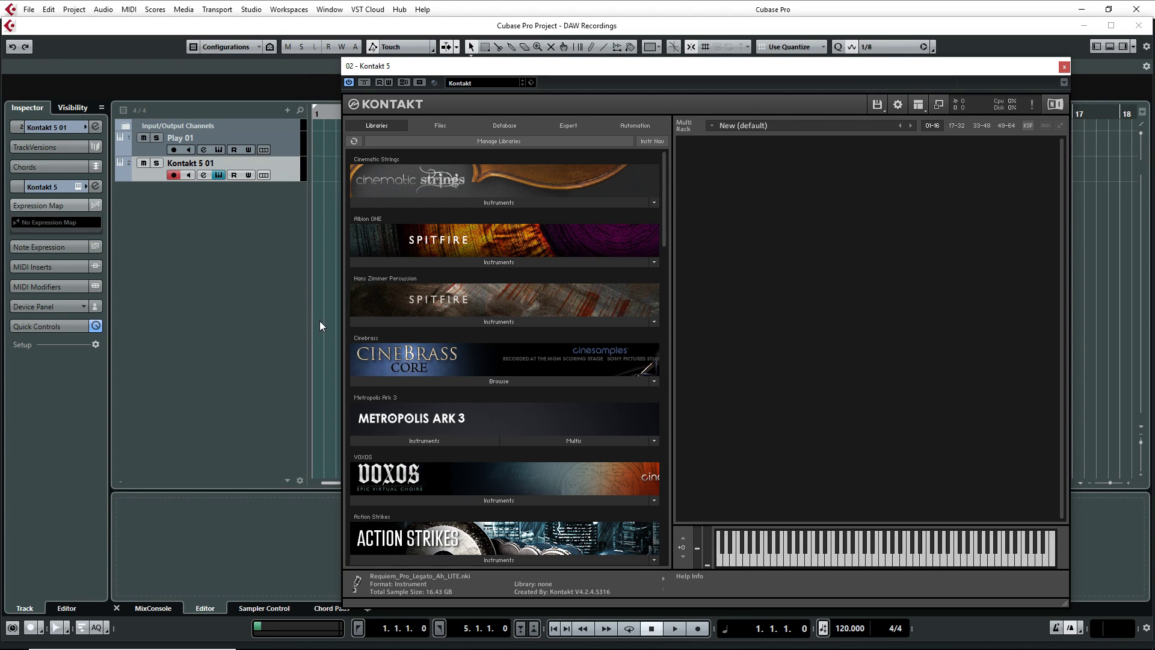
pyautogui.click(531, 83)
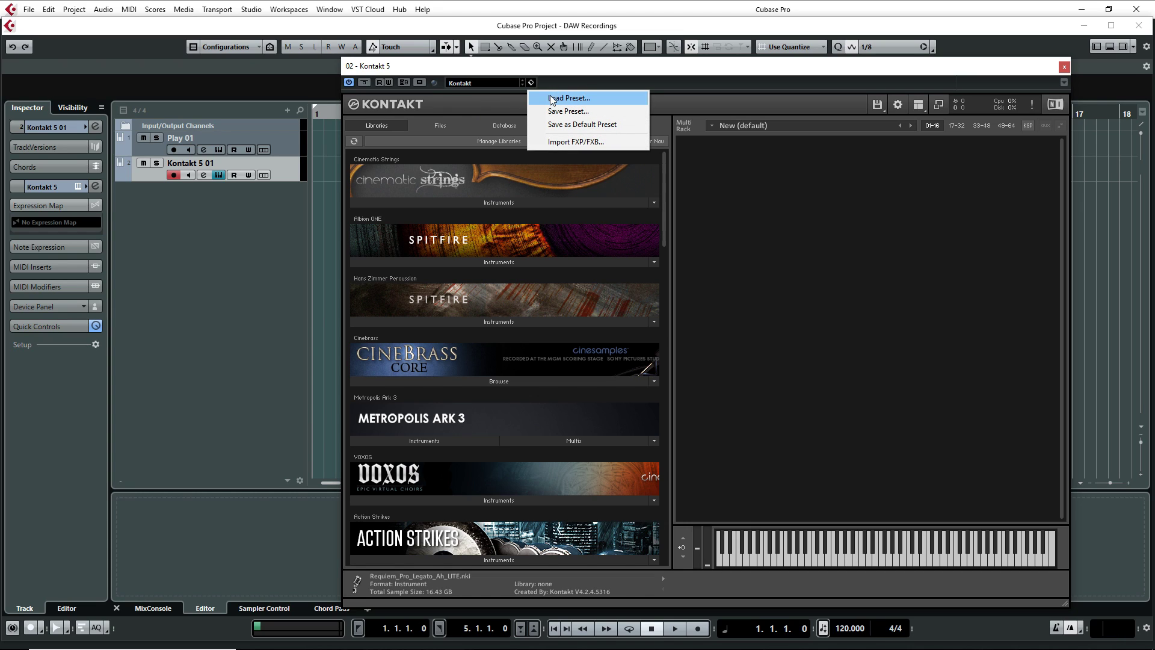
pyautogui.click(550, 98)
pyautogui.scroll(-3, 879, 350)
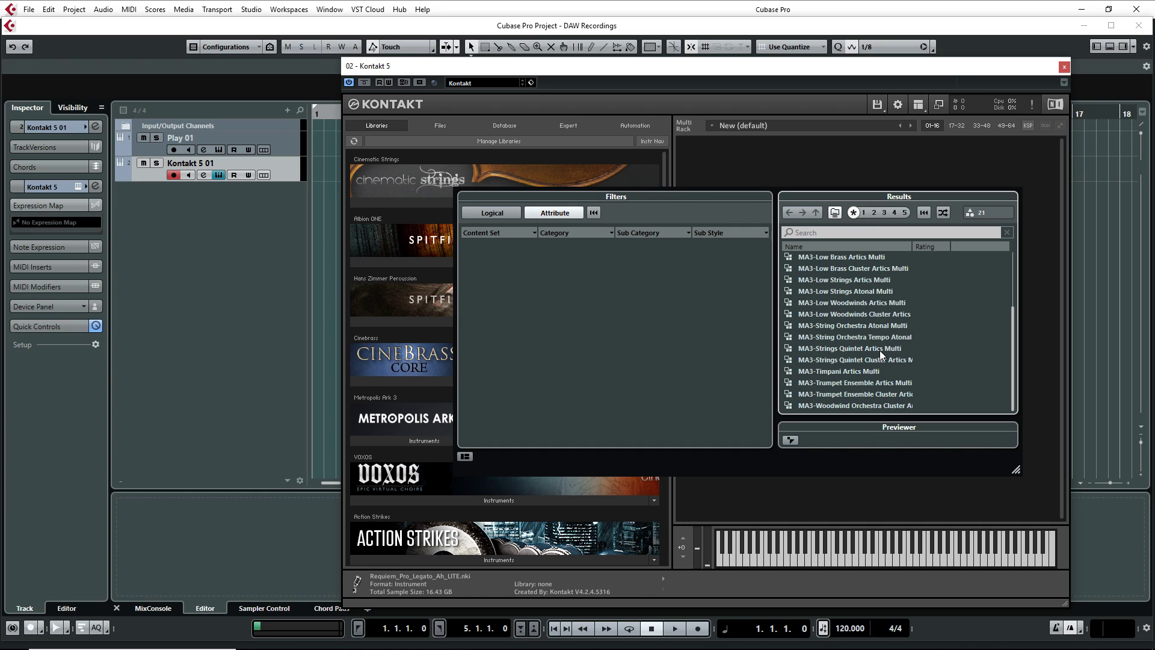
pyautogui.scroll(3, 879, 350)
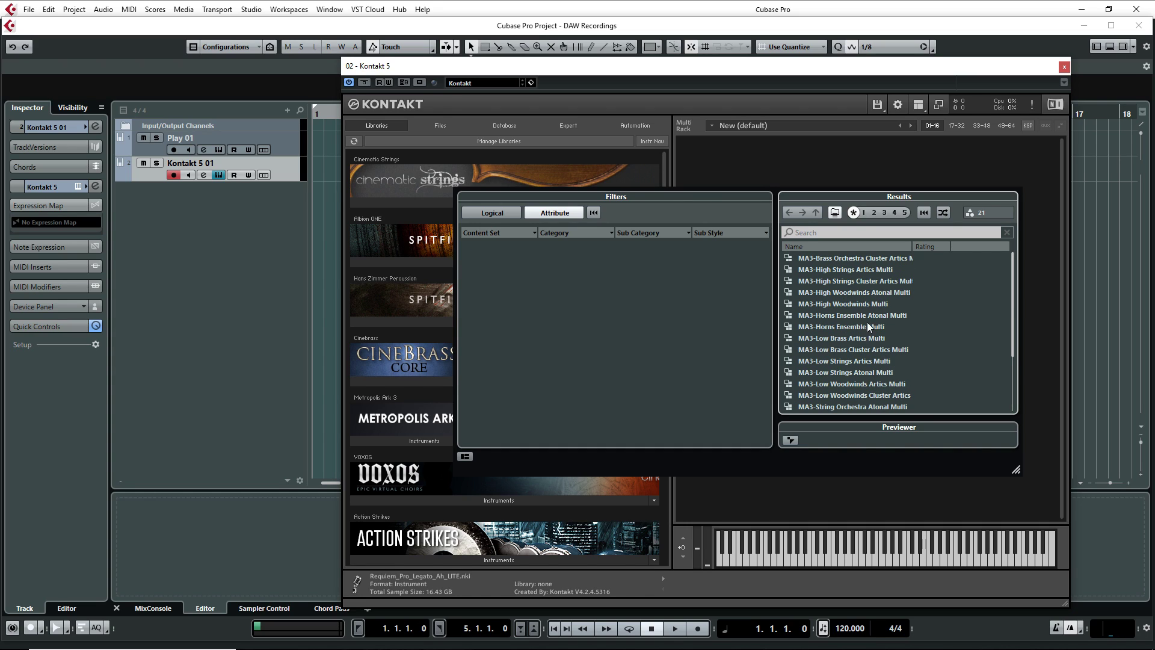
pyautogui.moveTo(730, 196); pyautogui.dragTo(618, 193)
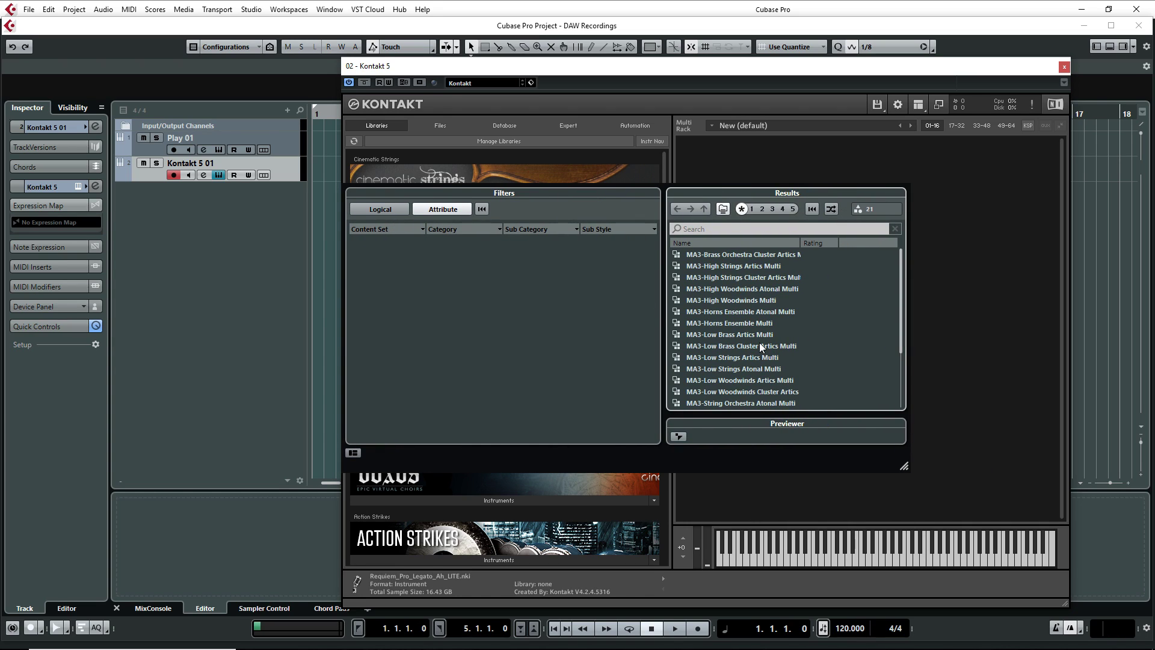
pyautogui.scroll(-3, 759, 341)
pyautogui.scroll(3, 759, 342)
pyautogui.click(738, 322)
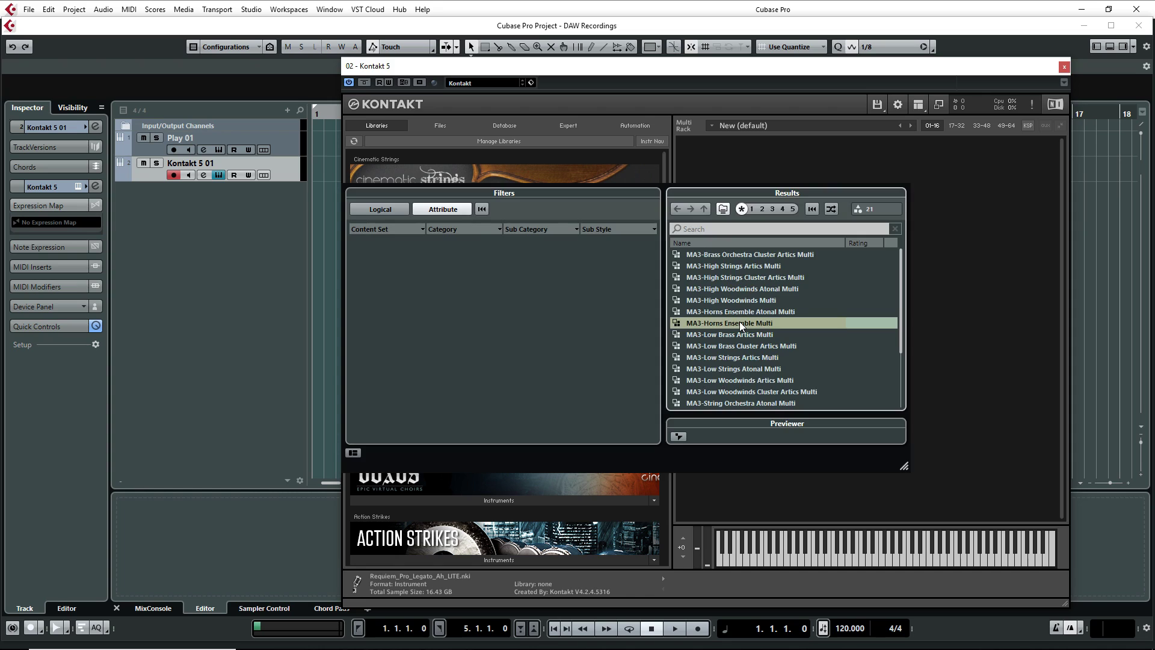
pyautogui.doubleClick(740, 323)
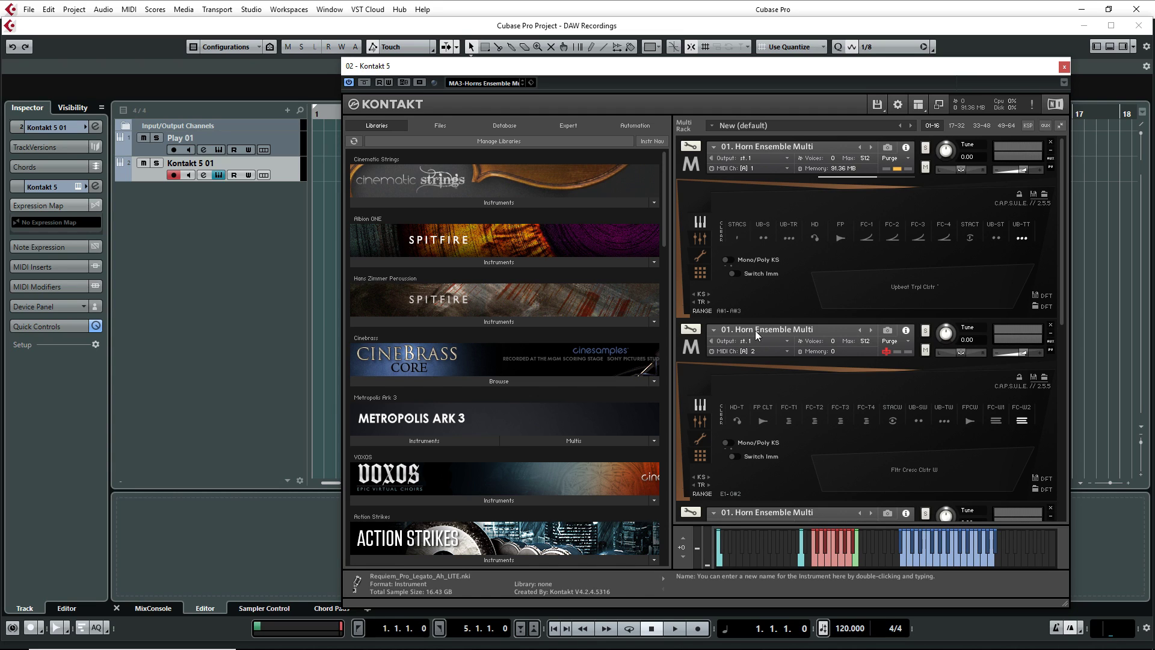
pyautogui.click(45, 221)
# Select the Kontakt 5 01 track and open Expression Map Setup from the Inspector.
pyautogui.click(288, 139)
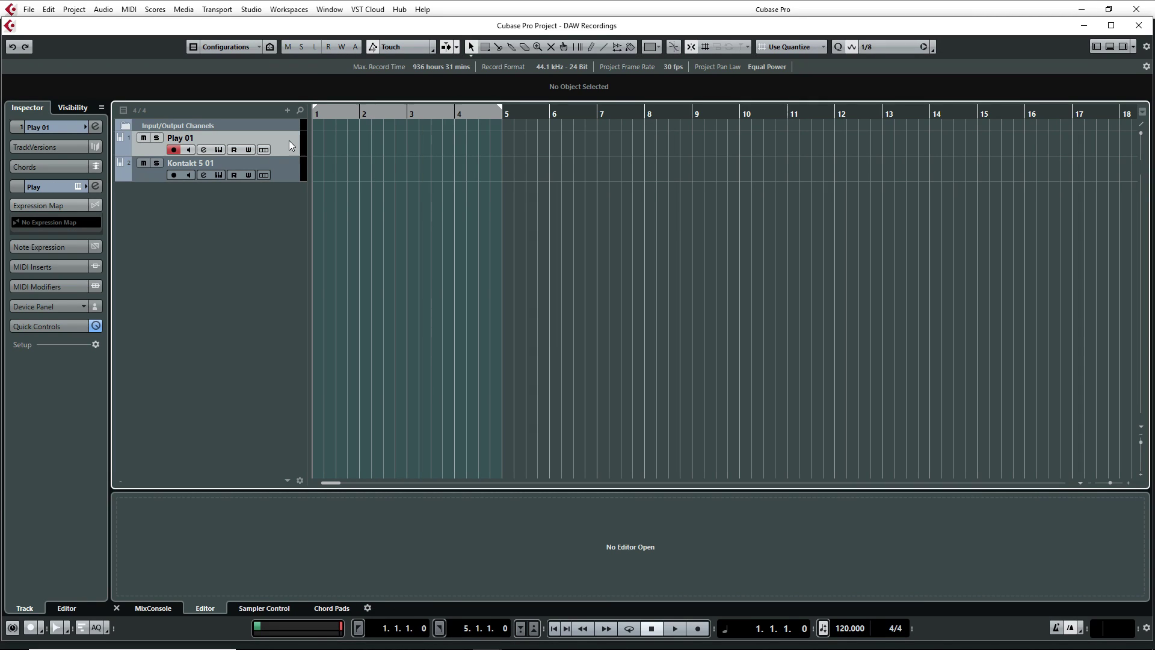
pyautogui.click(287, 172)
pyautogui.click(46, 224)
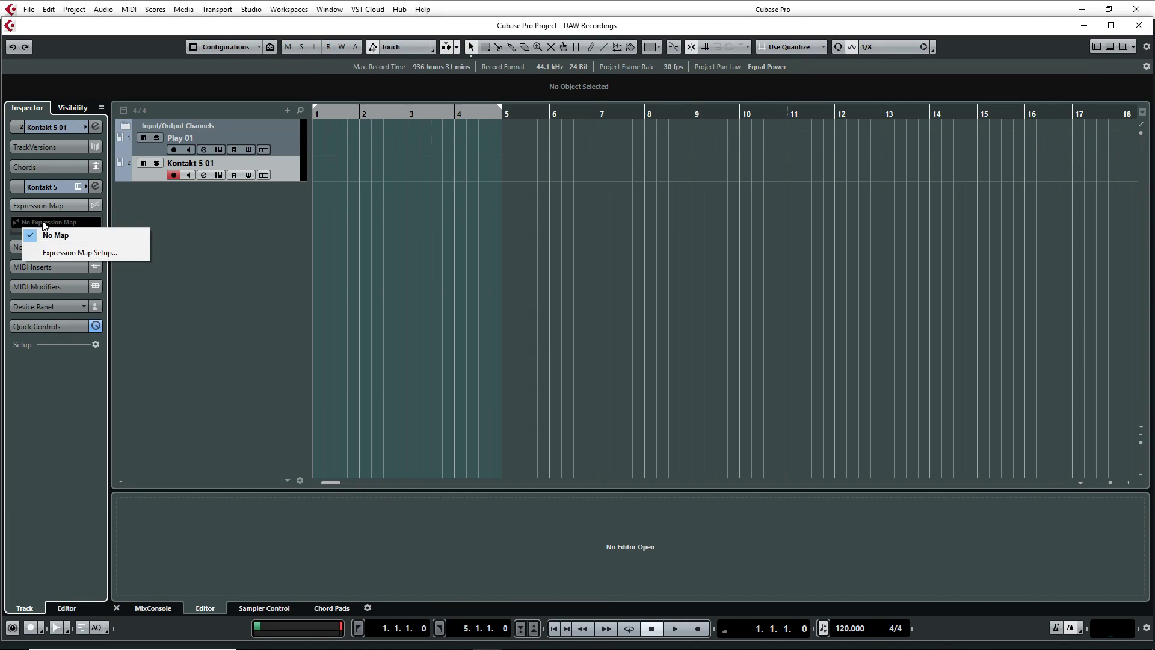
pyautogui.click(98, 253)
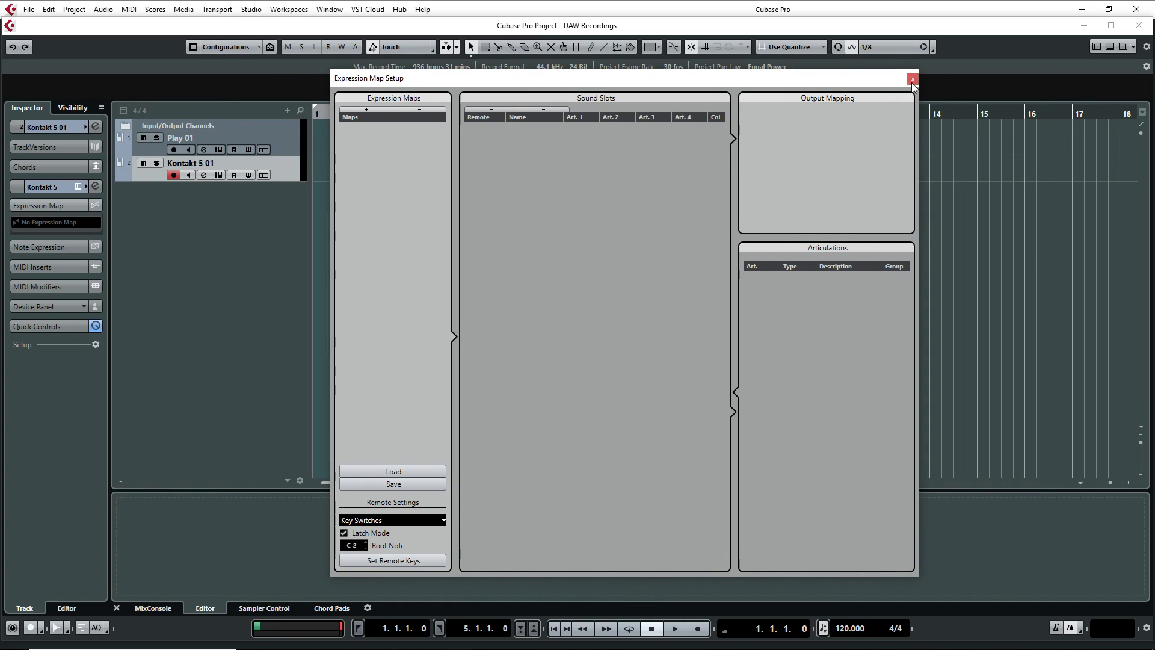
pyautogui.click(912, 79)
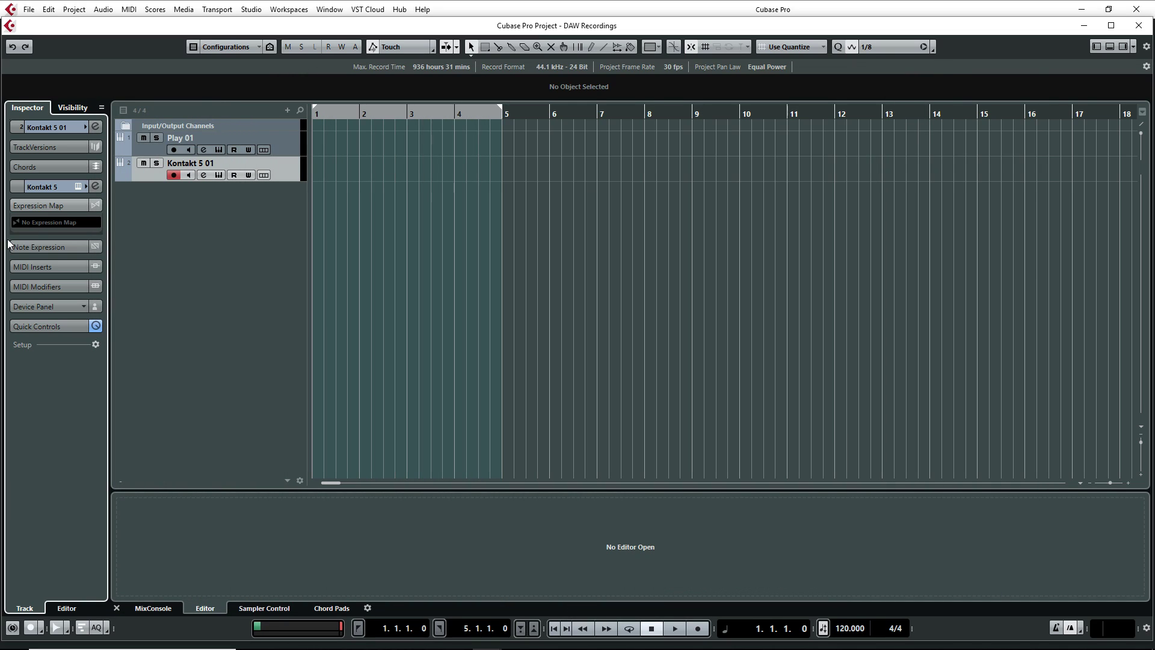
pyautogui.click(45, 223)
pyautogui.click(78, 251)
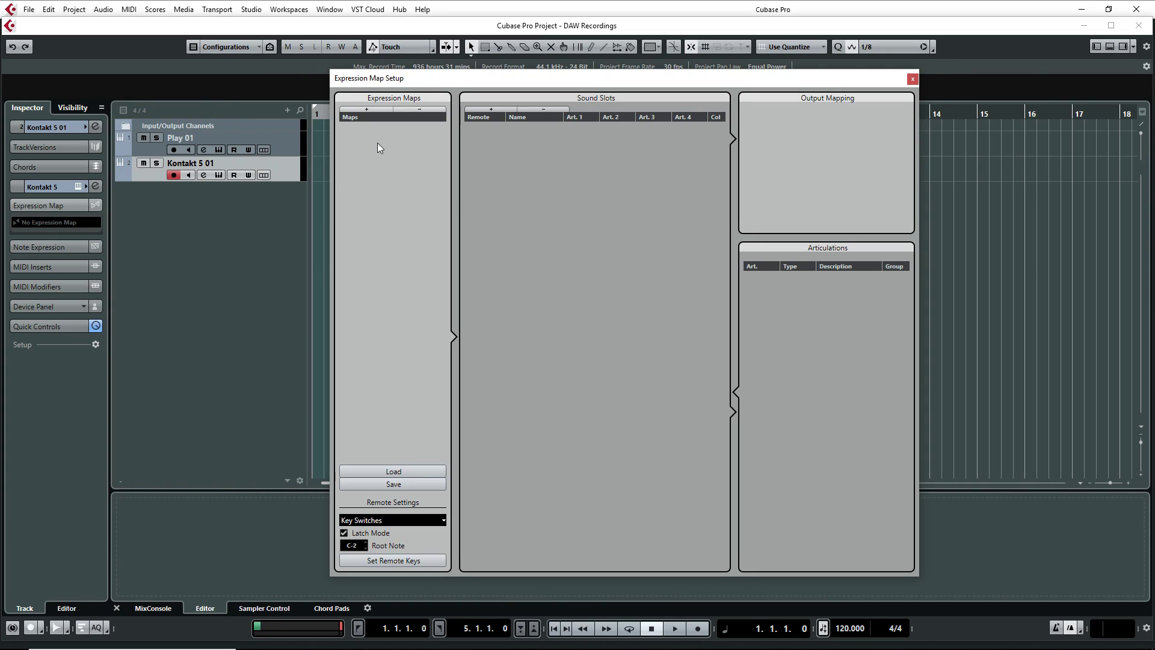
# Load the Hollywood Choir Men_Womans Vowels-All in one ATT map from EWQL-Hollywood Choir\Attribute.
pyautogui.click(402, 471)
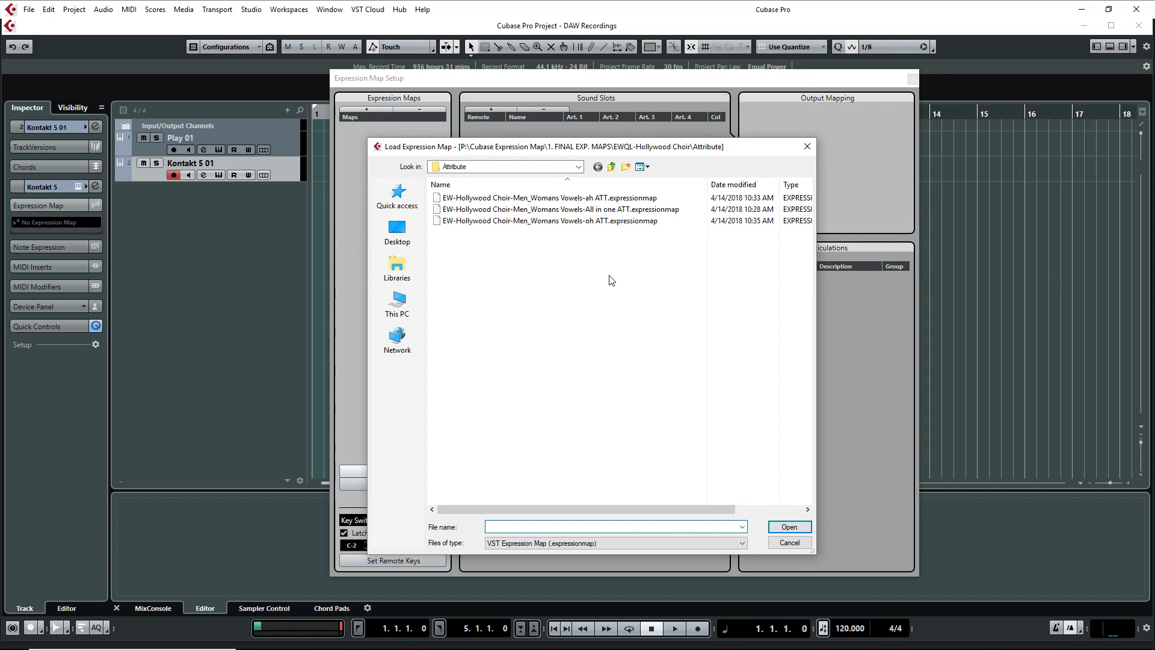
pyautogui.doubleClick(611, 166)
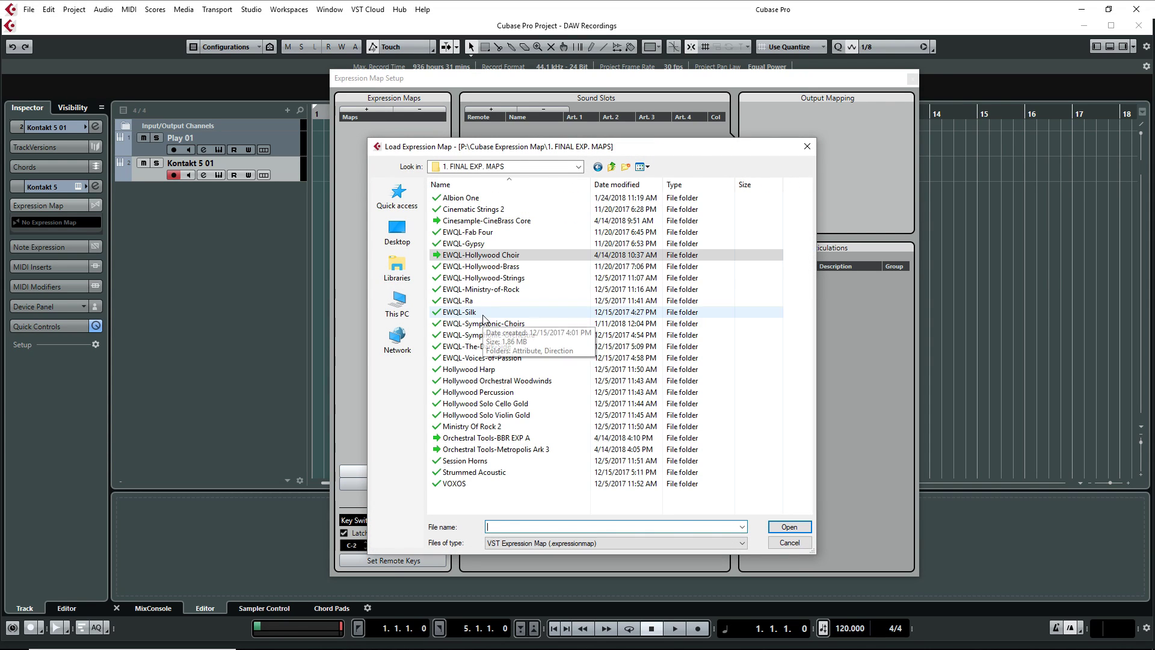
pyautogui.doubleClick(478, 257)
pyautogui.doubleClick(468, 199)
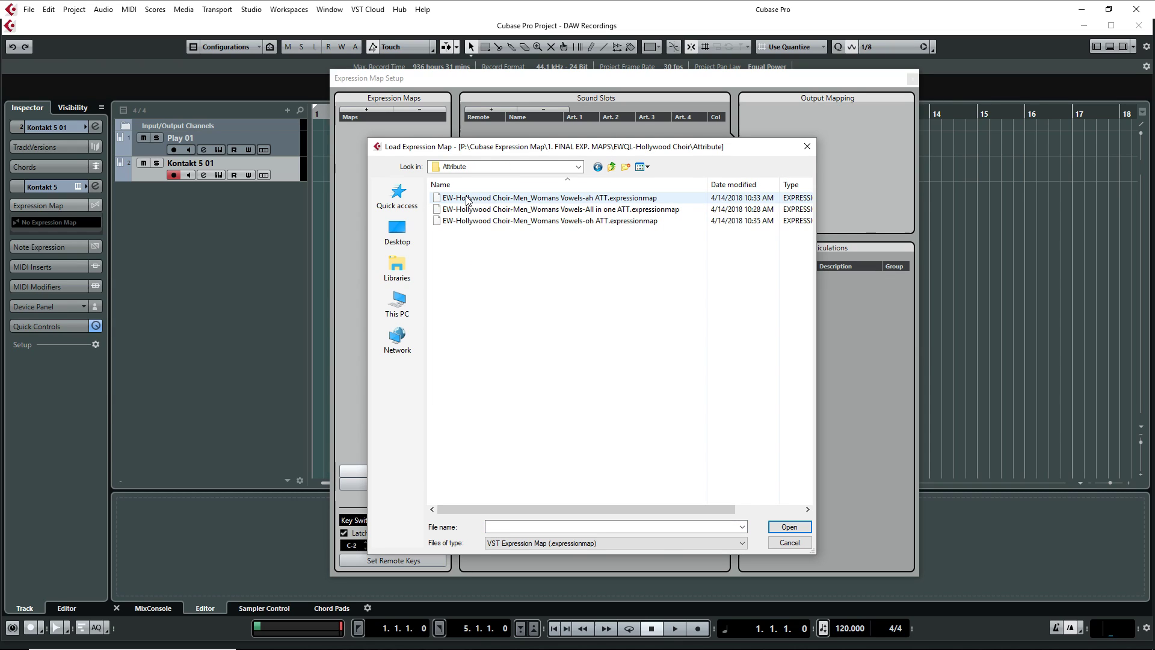
pyautogui.click(529, 211)
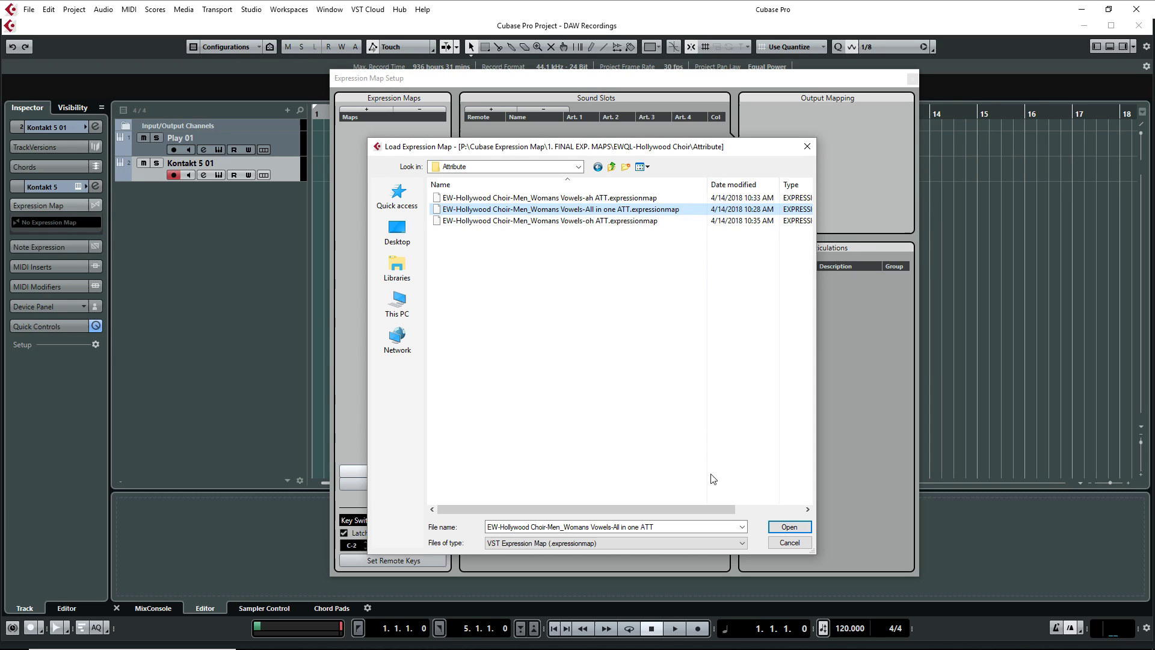
pyautogui.click(788, 527)
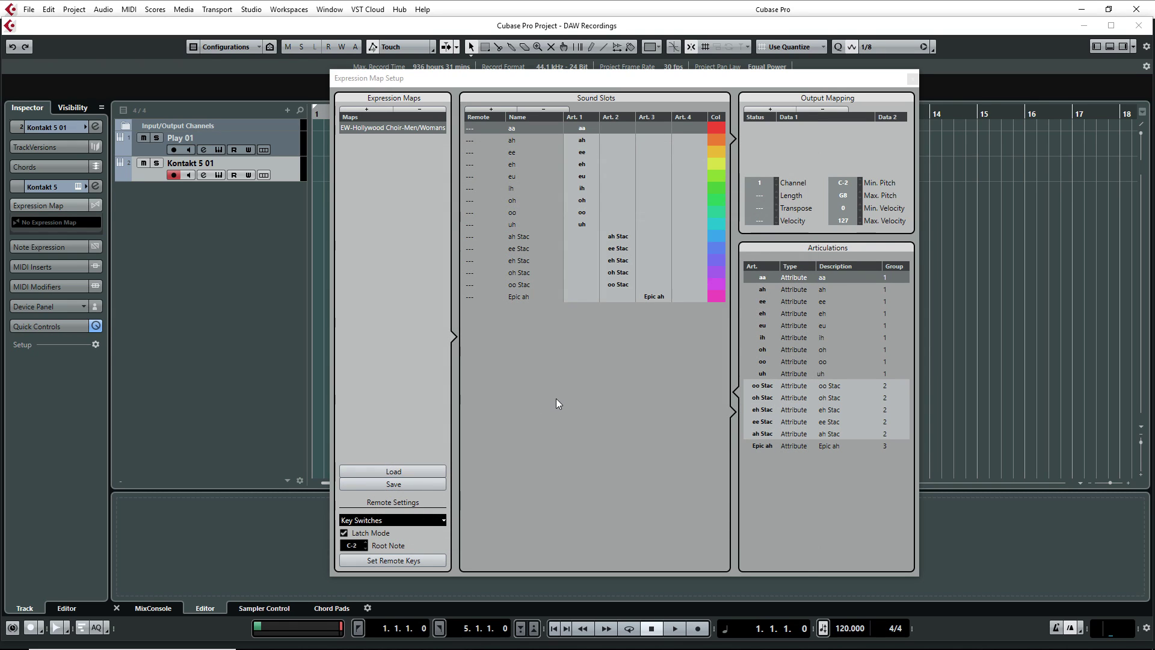
# Load the Metropolis Ark 3 Horns Ensemble Multi ATT map from District IV\Horns Ensemble\Attribute.
pyautogui.click(388, 469)
pyautogui.click(610, 167)
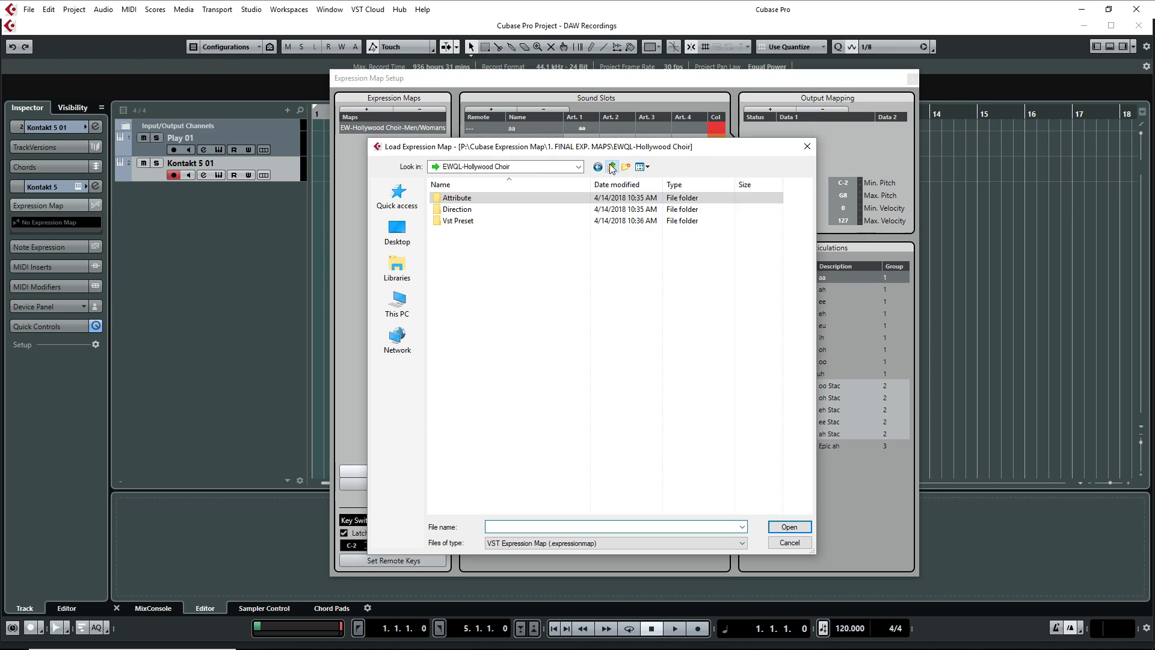
pyautogui.click(611, 168)
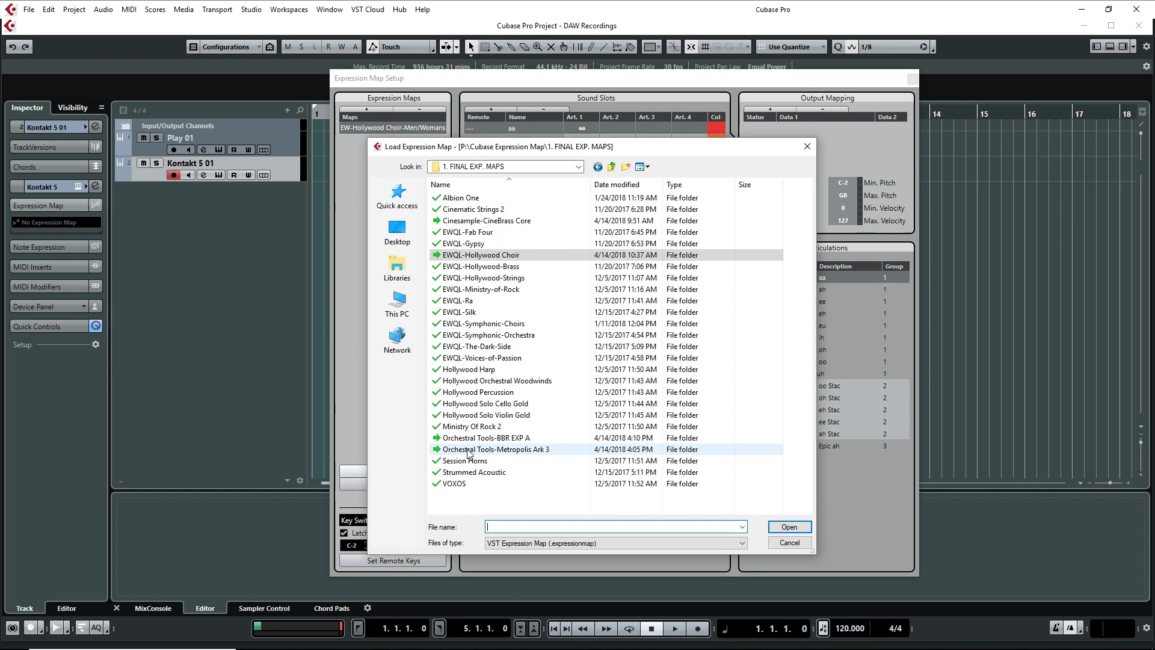
pyautogui.doubleClick(499, 450)
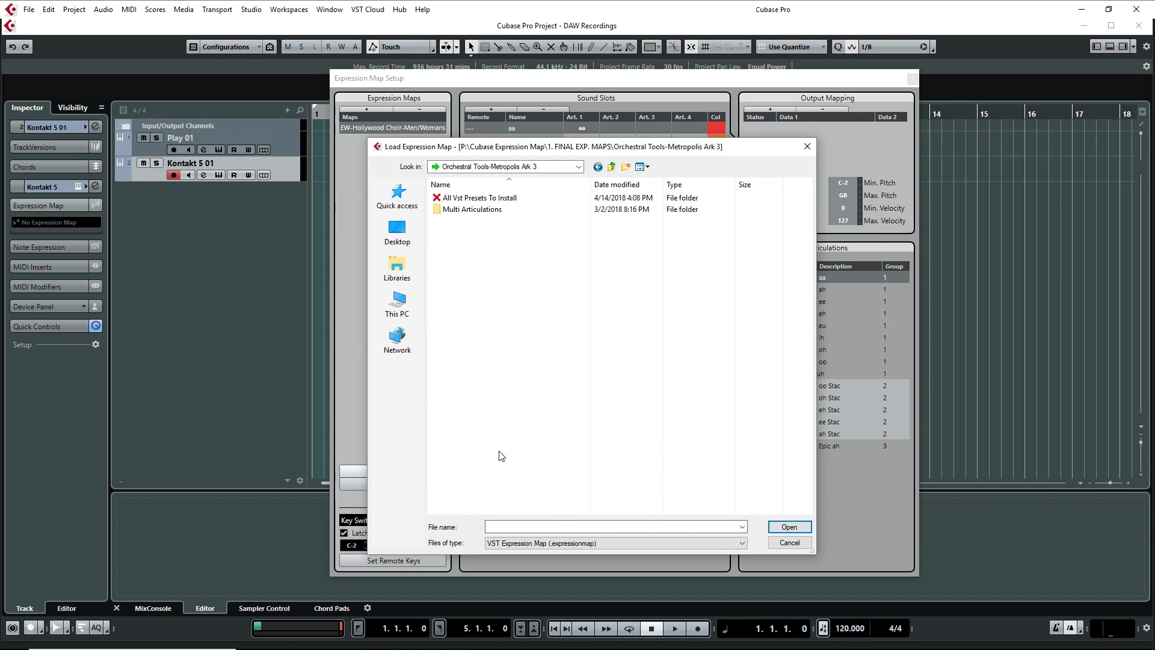
pyautogui.doubleClick(468, 212)
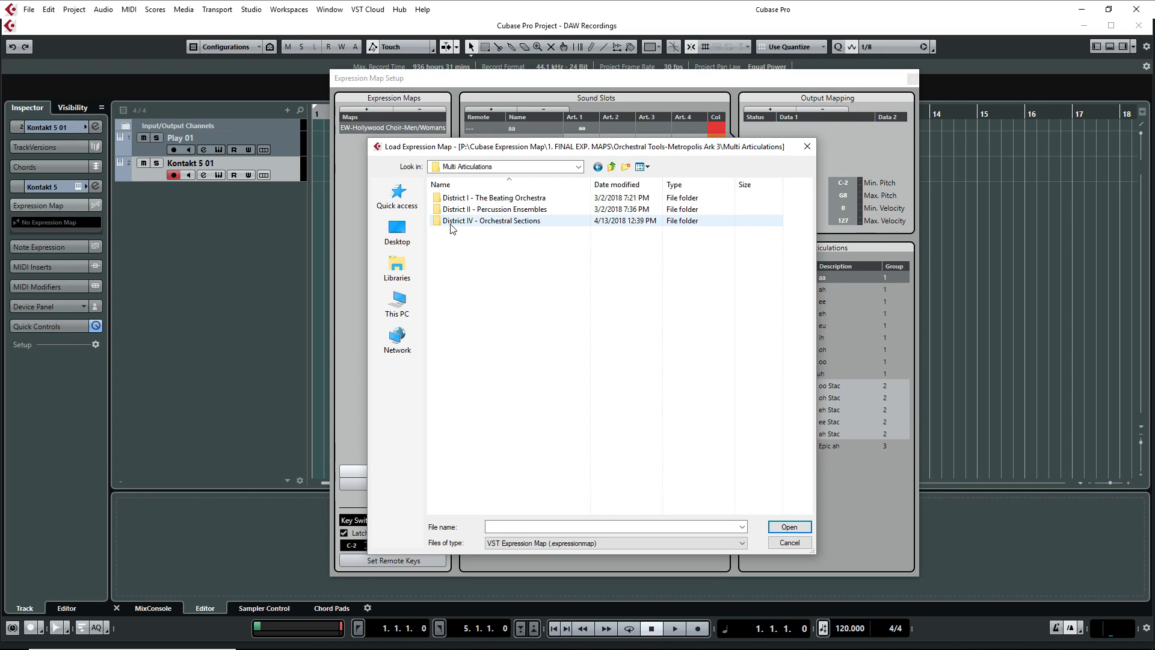
pyautogui.doubleClick(488, 222)
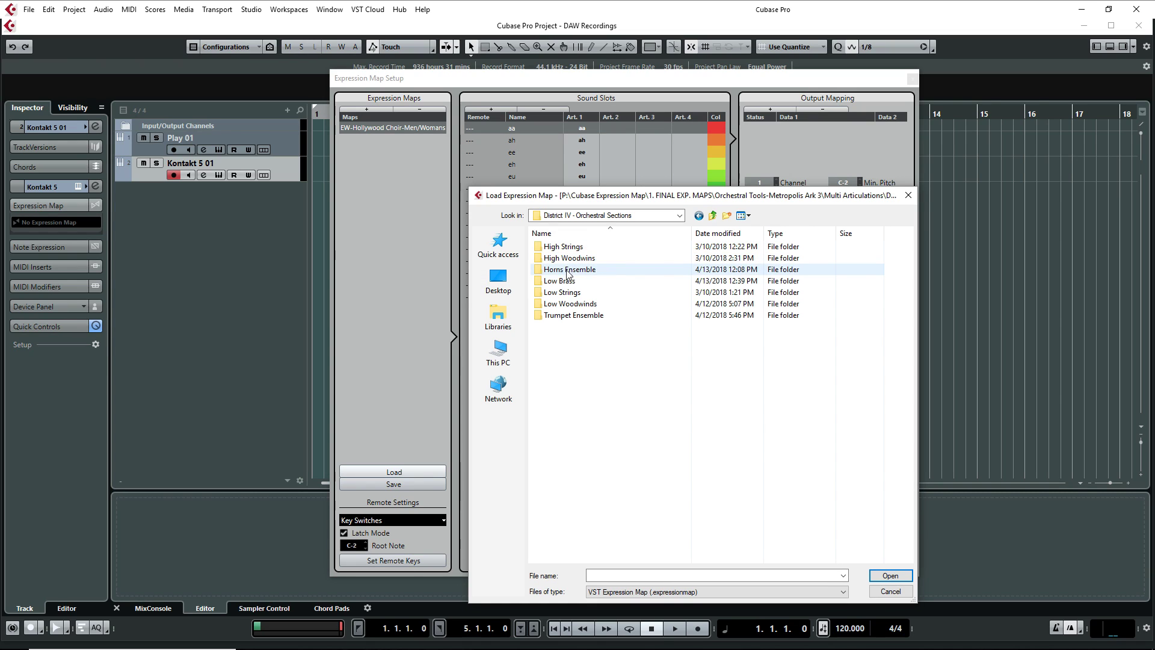
pyautogui.doubleClick(568, 271)
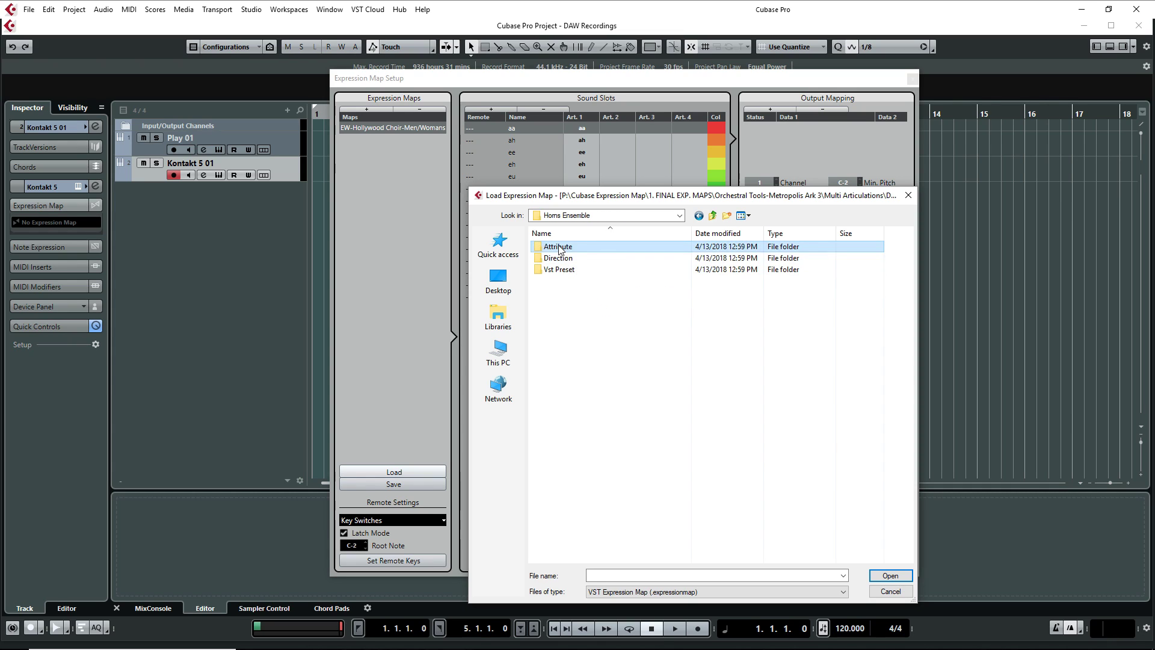
pyautogui.doubleClick(557, 246)
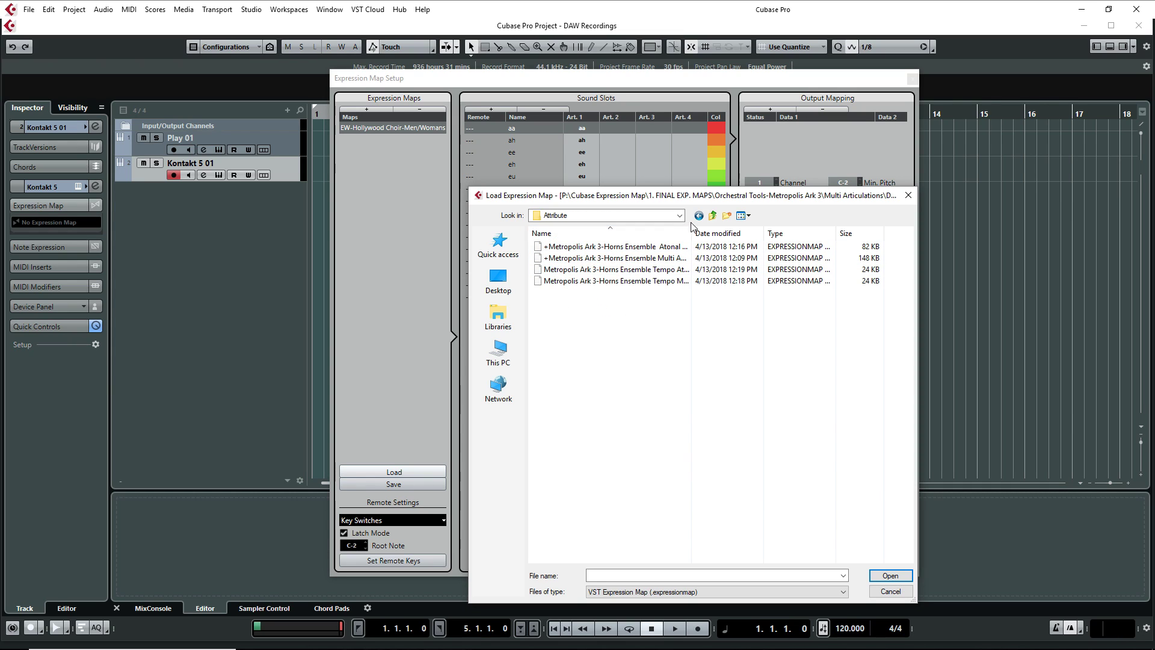
pyautogui.moveTo(692, 234); pyautogui.dragTo(799, 241)
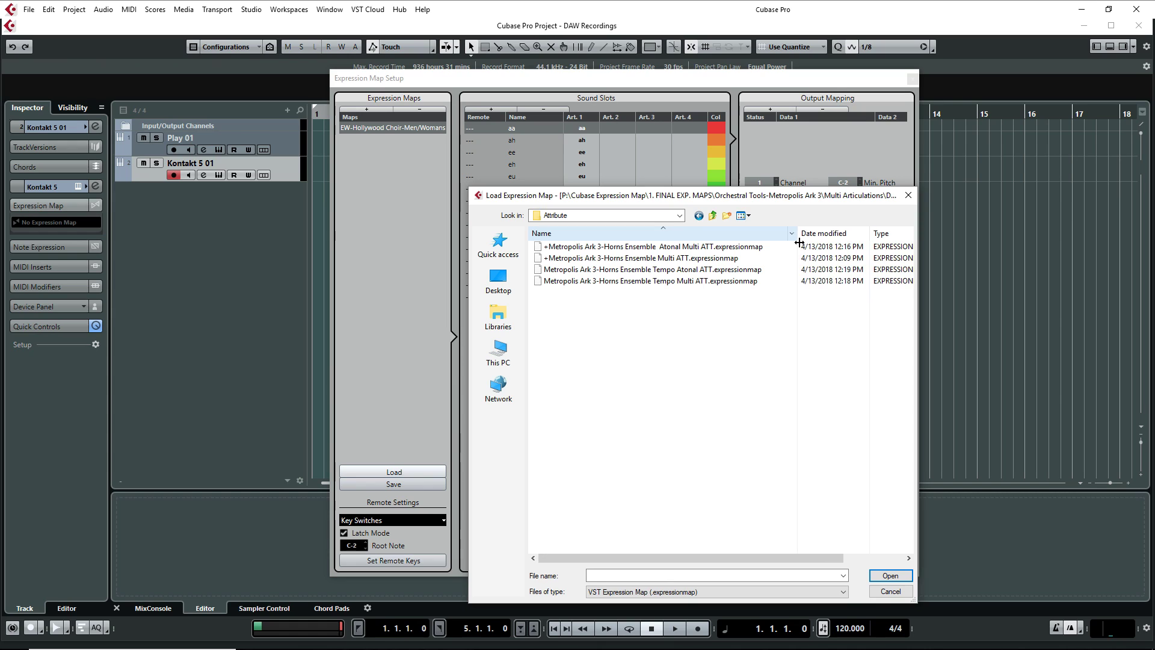
pyautogui.click(624, 262)
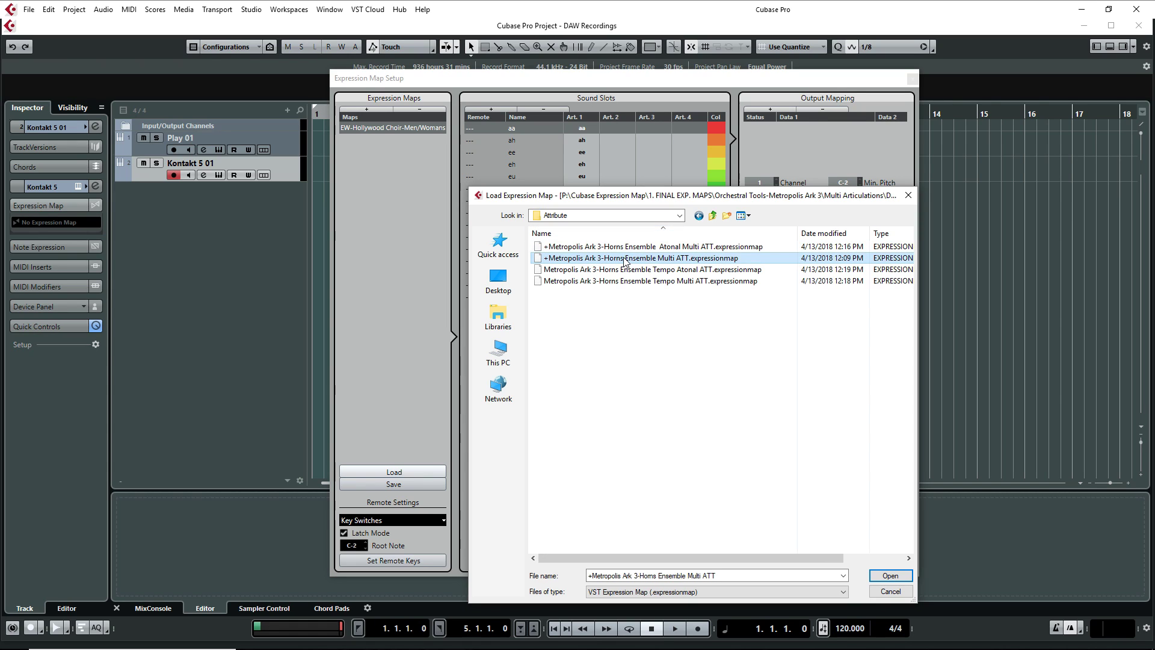
pyautogui.click(894, 576)
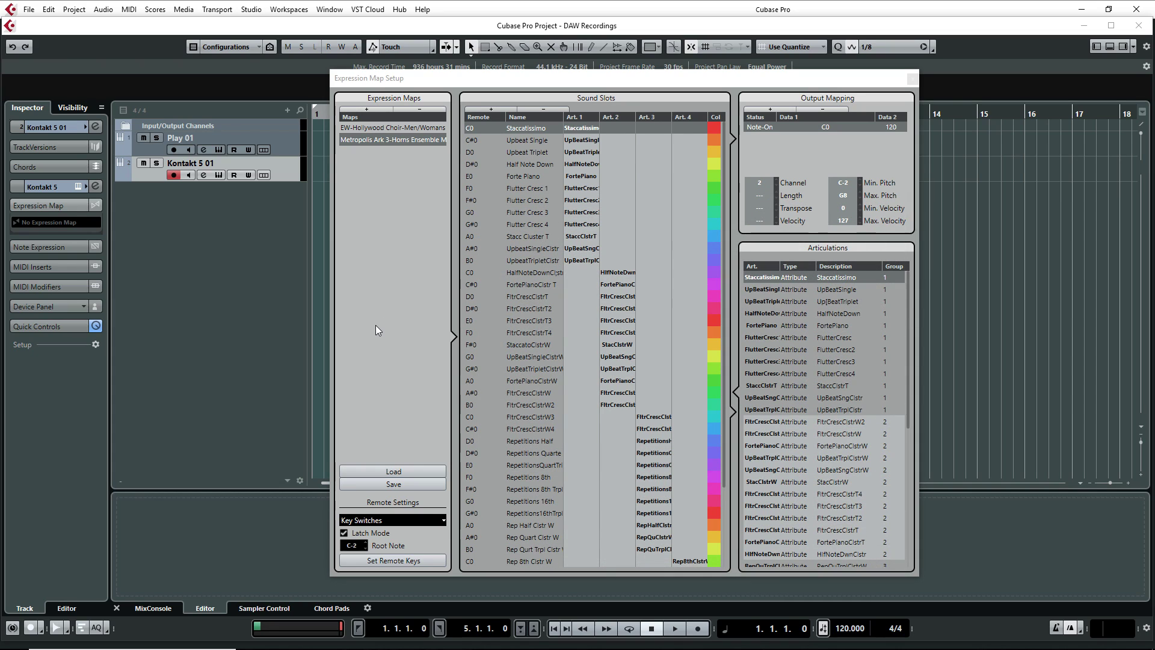
pyautogui.scroll(-2, 541, 331)
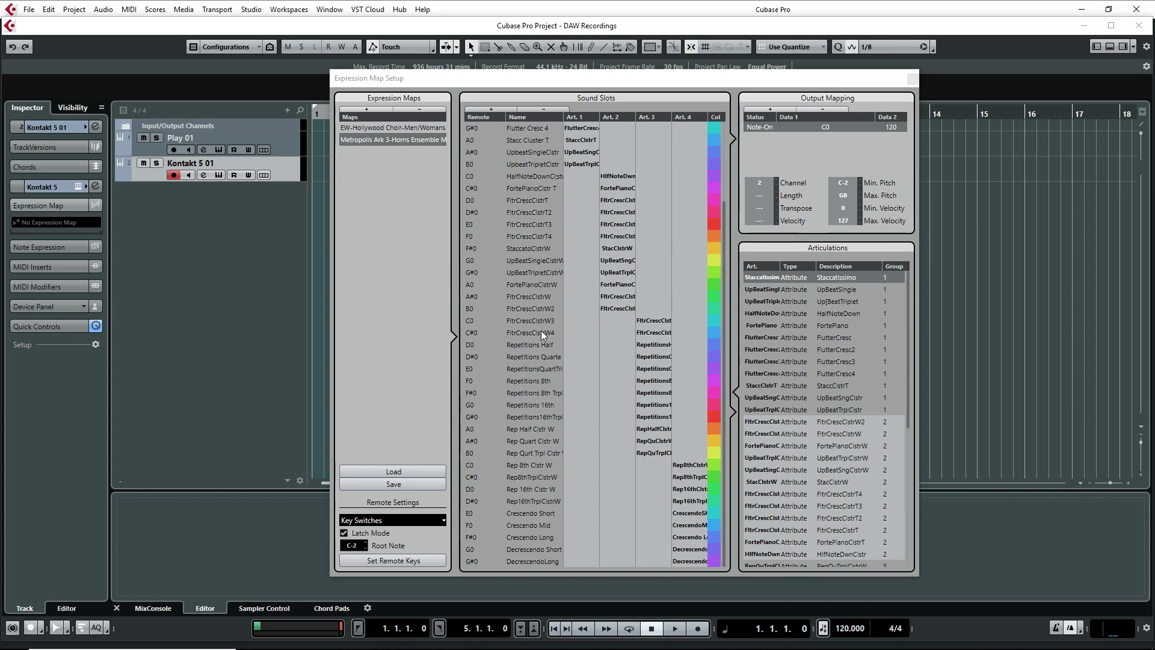
pyautogui.scroll(2, 540, 330)
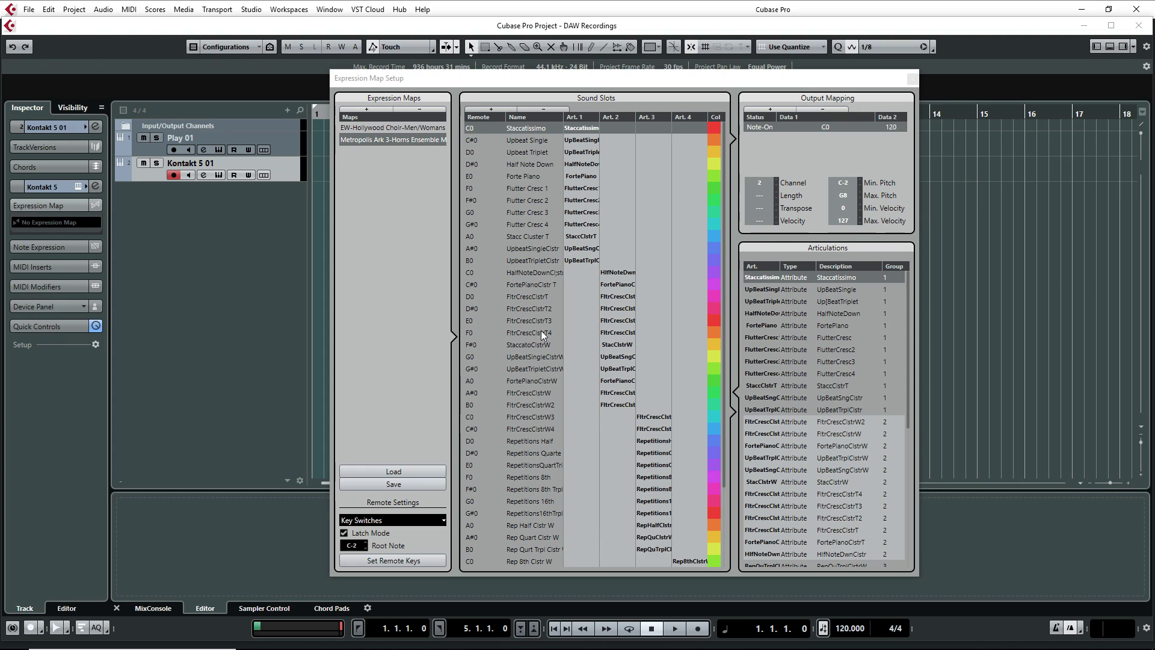